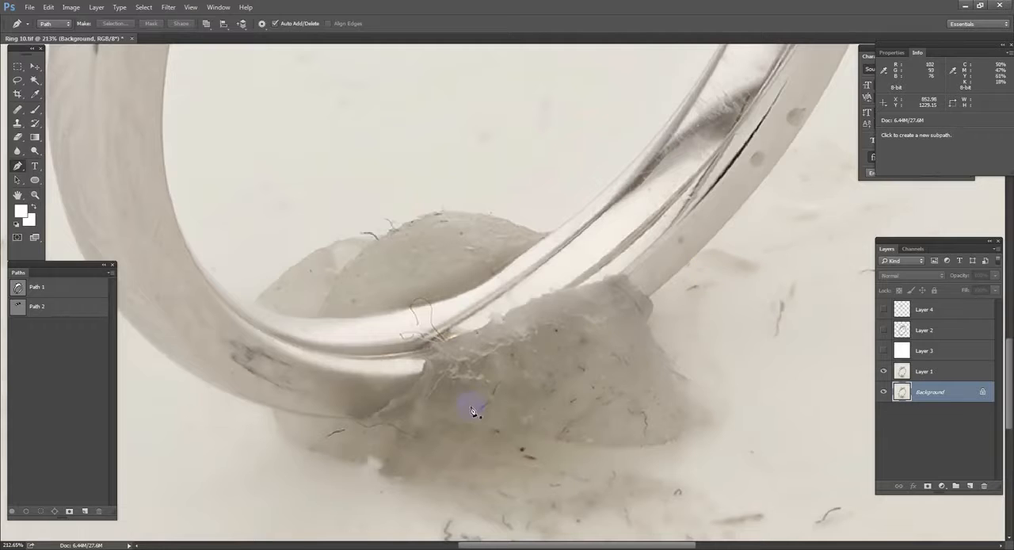
Step: Show Layers 4, 2 and 3, and draw a closed Pen path around the stained lower outer face of the band
click(941, 402)
drag(882, 354, 883, 310)
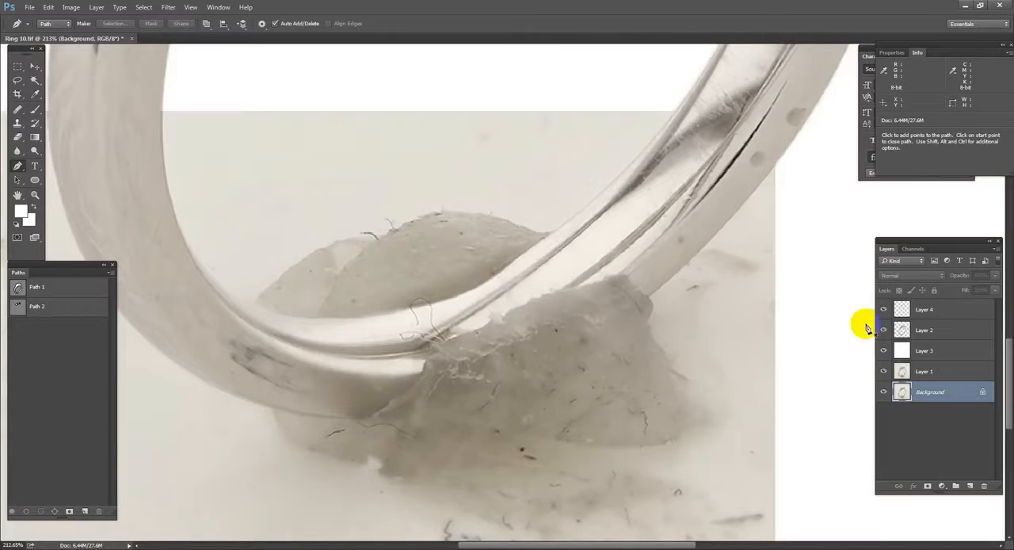
drag(804, 50, 698, 217)
drag(725, 150, 620, 387)
drag(319, 534, 415, 427)
drag(333, 438, 521, 477)
click(117, 230)
click(646, 403)
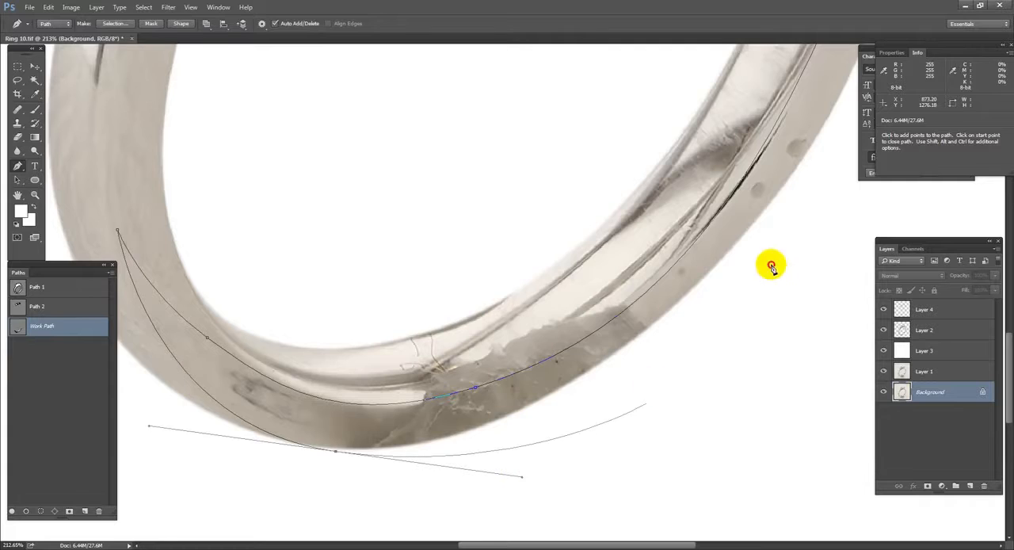
click(771, 264)
drag(810, 165, 728, 317)
click(785, 260)
click(786, 210)
Step: Convert the path to a selection feathered by 1 pixel and add a new layer above Layer 2
key(ctrl+Return)
key(shift+F6)
key(ctrl+plus)
text(1)
key(Return)
key(alt+bracketright)
key(alt+bracketright)
key(alt+bracketright)
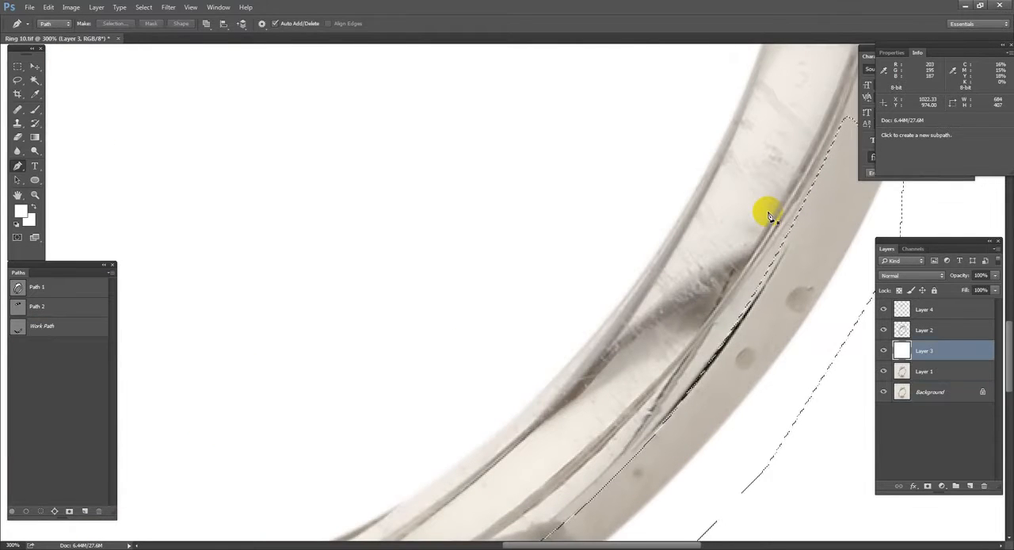
key(ctrl+shift+alt+n)
Step: Prepare a larger Brush with the band's beige as foreground colour, lock Layer 2's transparent pixels and reactivate Layer 5
key(b)
scroll(524, 324, down, 1)
scroll(524, 324, down, 3)
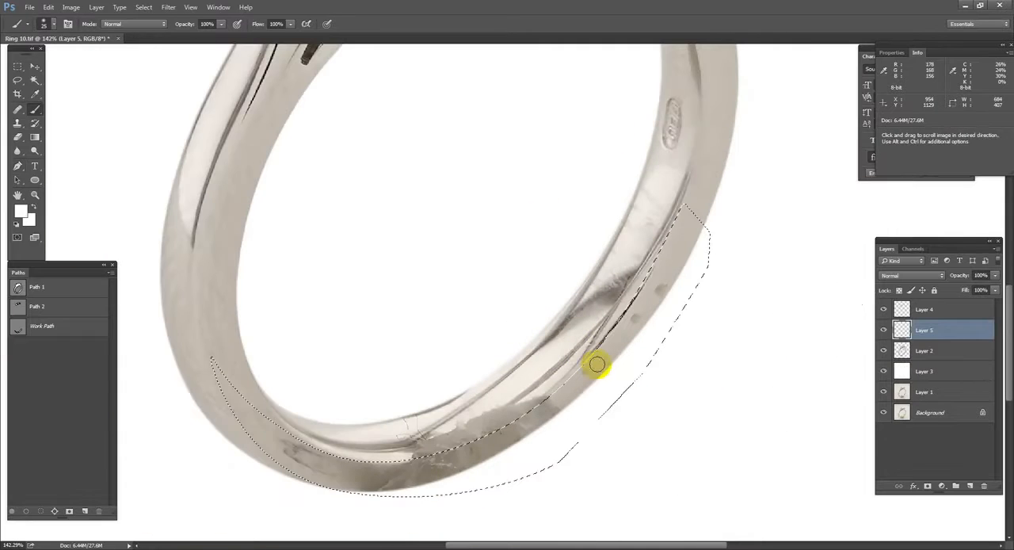
key(bracketright)
key(bracketright)
key(bracketright)
key(bracketright)
key(bracketright)
alt+click(678, 256)
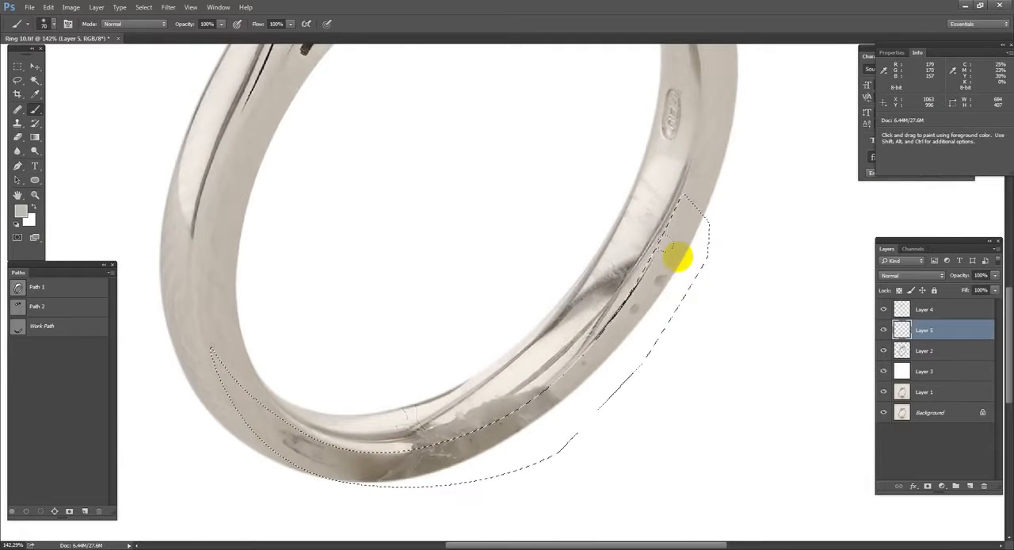
click(909, 356)
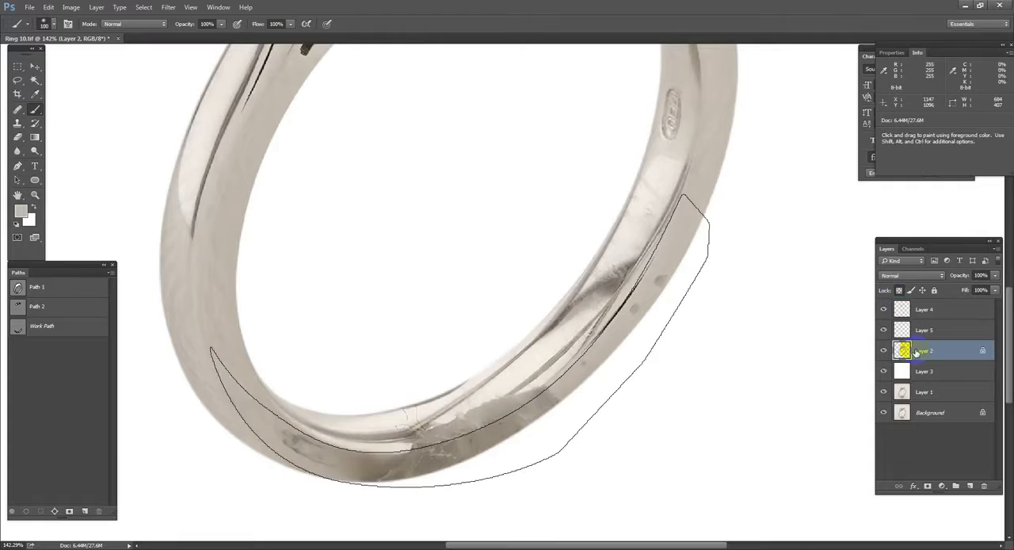
click(903, 328)
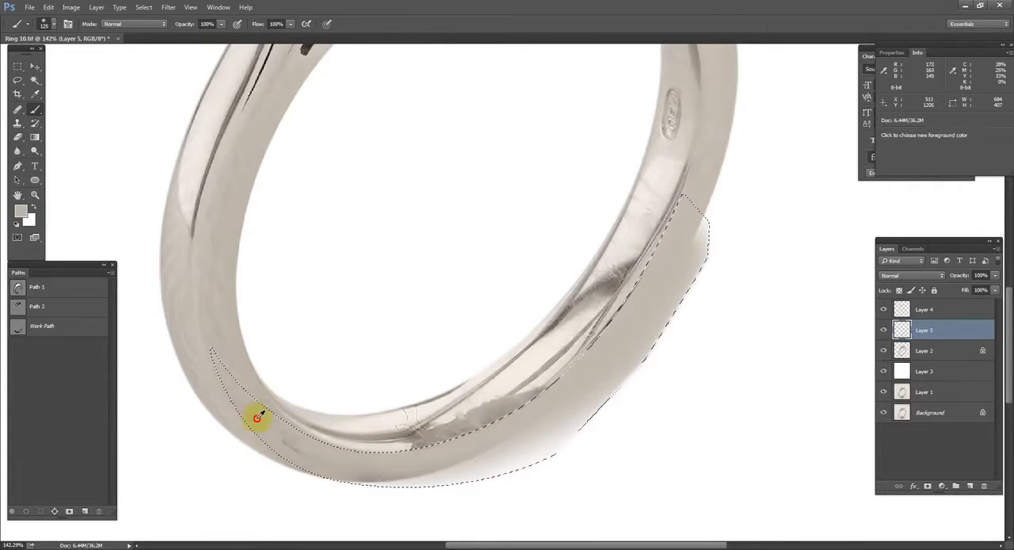
Step: Paint sampled band tones over the stains and scratches inside the selection on Layer 5
mouse_move(584, 234)
mouse_down()
mouse_move(591, 259)
mouse_move(241, 405)
mouse_up()
alt+click(252, 392)
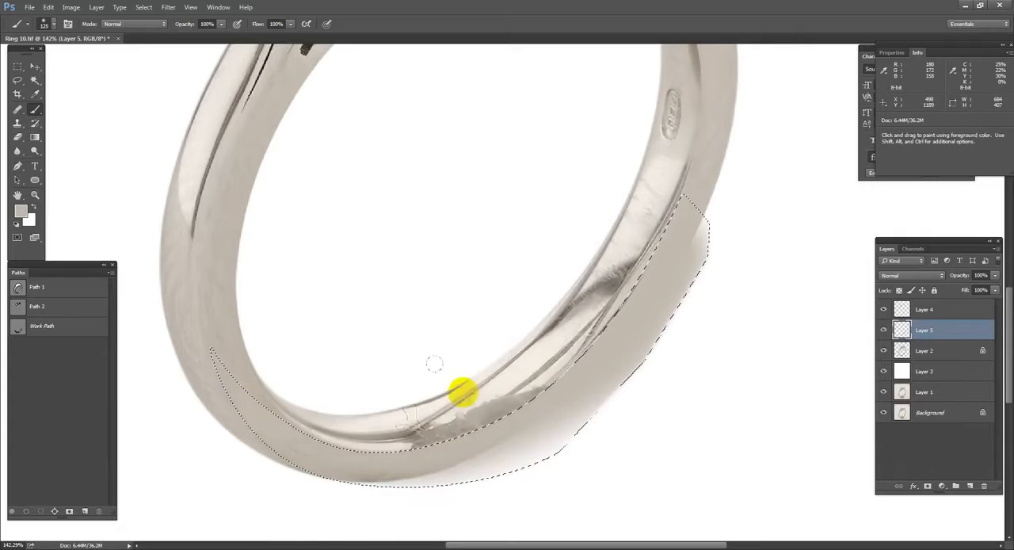
alt+click(375, 436)
mouse_move(319, 509)
mouse_down()
mouse_move(243, 473)
mouse_move(318, 504)
mouse_up()
drag(230, 483, 485, 483)
drag(714, 217, 699, 230)
mouse_move(673, 352)
mouse_down()
mouse_move(597, 428)
mouse_move(518, 480)
mouse_move(568, 468)
mouse_up()
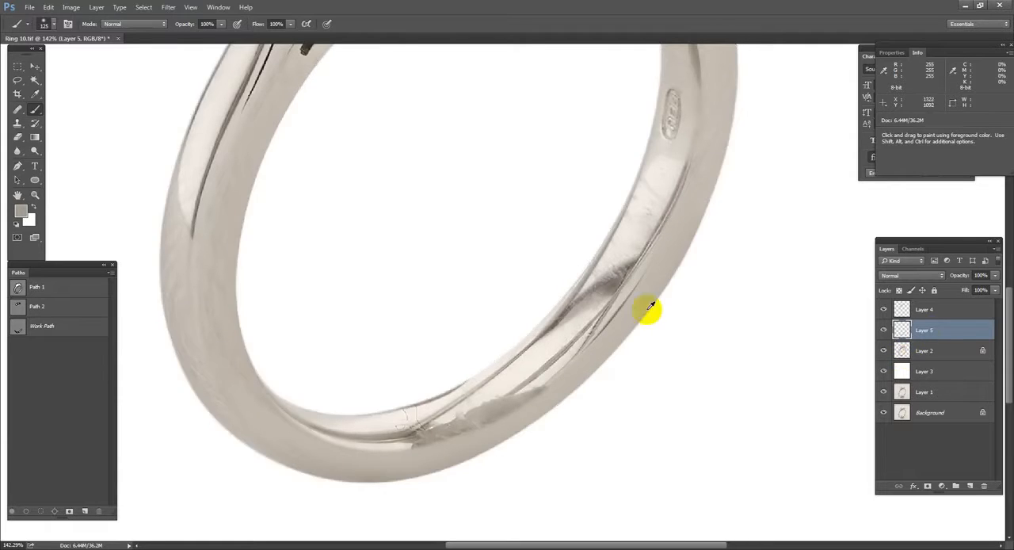
Step: Draw a closed Pen path around the narrow grey stained strip between the band's inner edge line and its outer face
scroll(645, 310, down, 2)
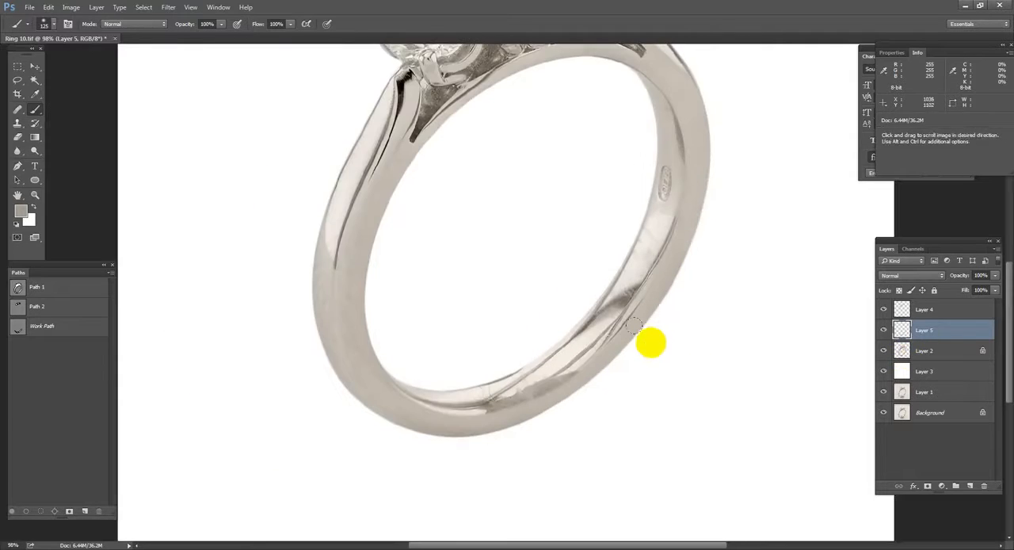
scroll(650, 342, up, 3)
key(p)
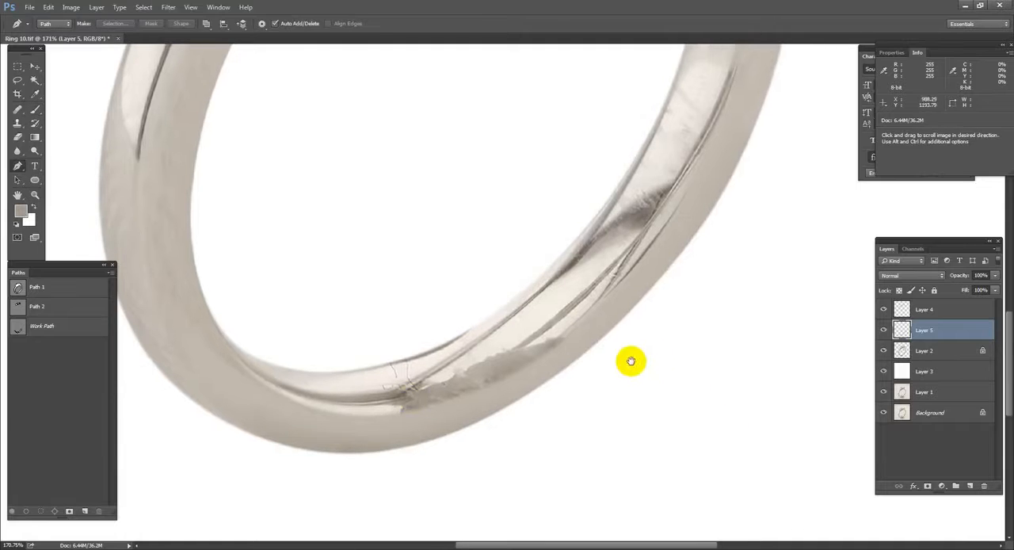
drag(435, 403, 457, 390)
scroll(457, 391, up, 2)
drag(730, 189, 625, 301)
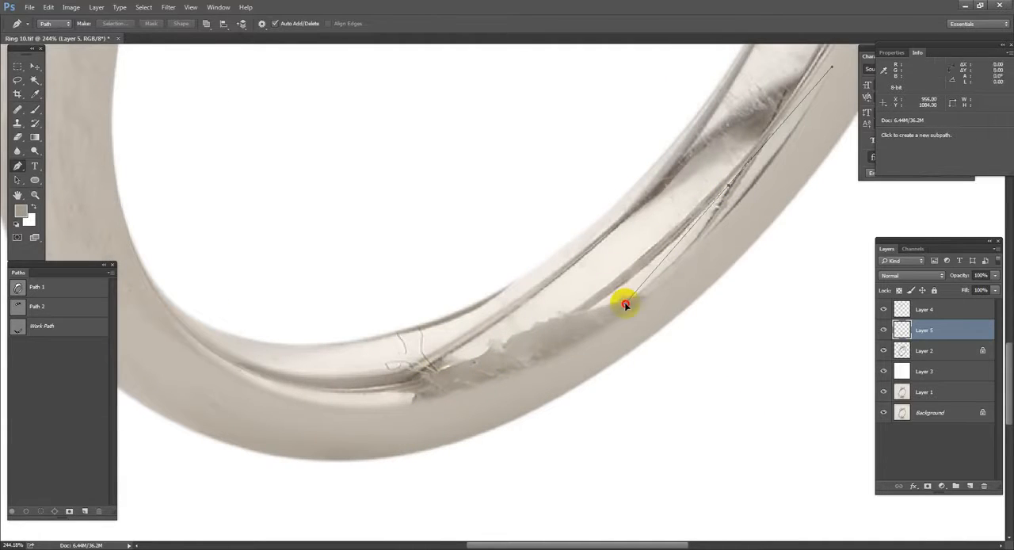
drag(335, 391, 249, 383)
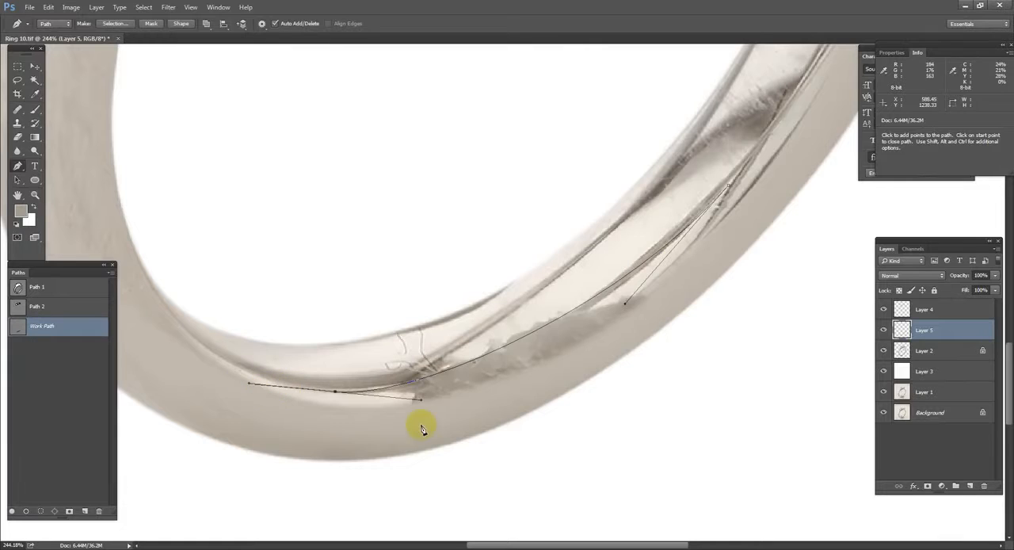
key(ctrl+z)
click(265, 390)
drag(431, 398, 539, 375)
drag(692, 284, 633, 363)
drag(668, 272, 713, 172)
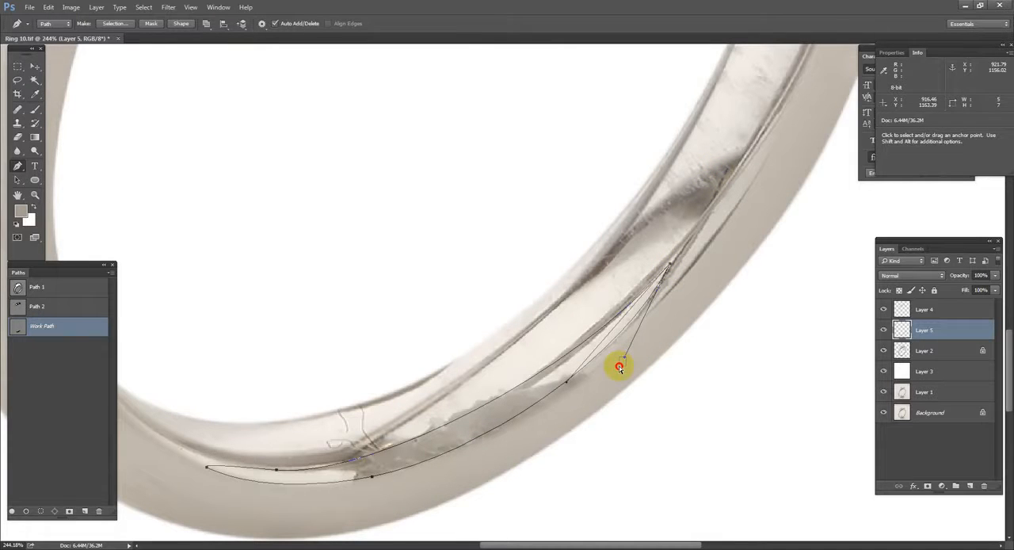
click(560, 386)
Step: Turn the strip's path into a feathered selection and add a new layer above Layer 5
key(ctrl+Return)
key(shift+F6)
key(Return)
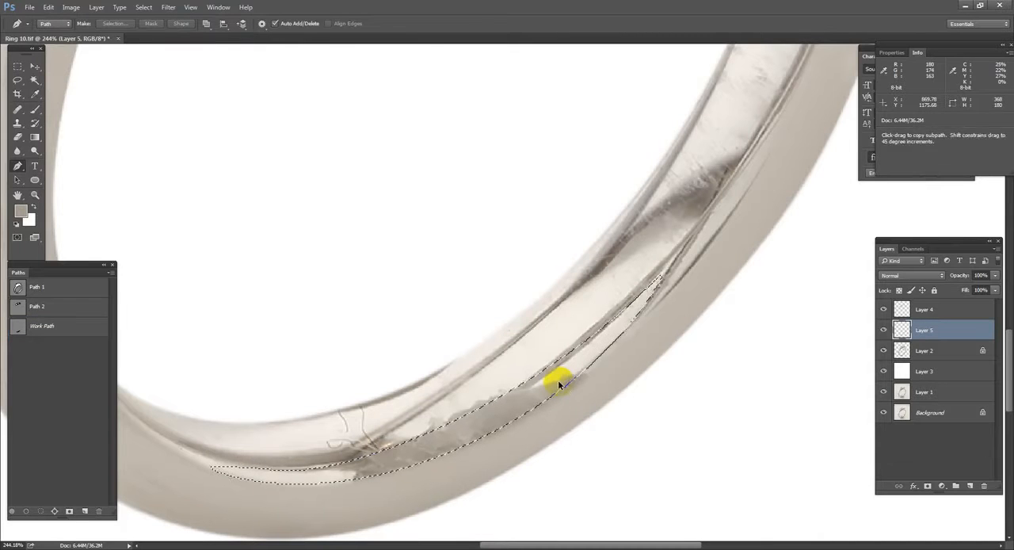
key(ctrl+alt+shift+n)
Step: Brush the selected strip with a sampled light beige on the new layer and undo the trial white highlight
key(b)
alt+click(593, 356)
mouse_move(590, 360)
mouse_down()
mouse_move(528, 423)
mouse_move(356, 503)
mouse_move(563, 419)
mouse_up()
drag(625, 507, 656, 421)
alt+click(656, 422)
drag(515, 416, 582, 388)
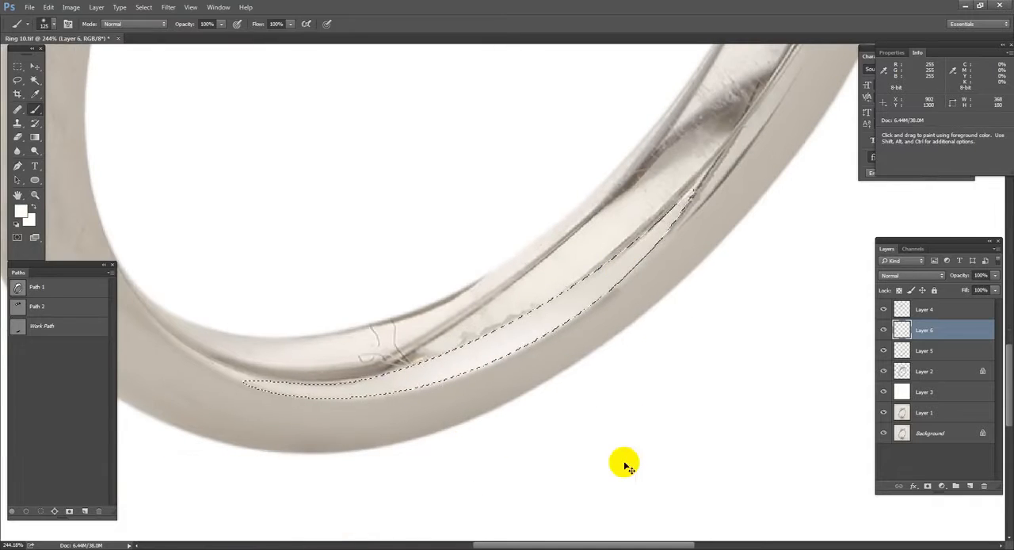
key(ctrl+alt+z)
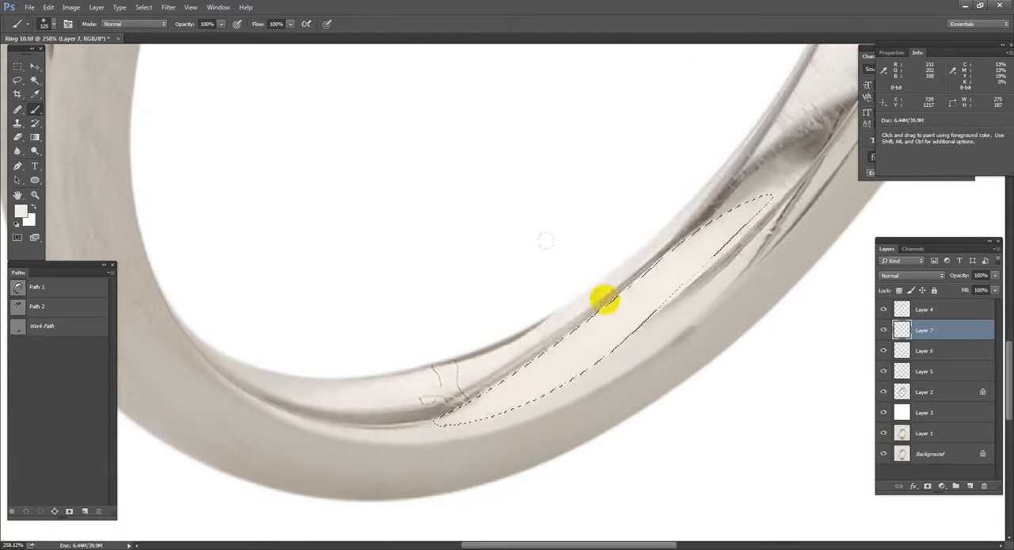
Step: Merge Layers 7, 6, 5 and 2 into a single ring layer
scroll(603, 299, down, 8)
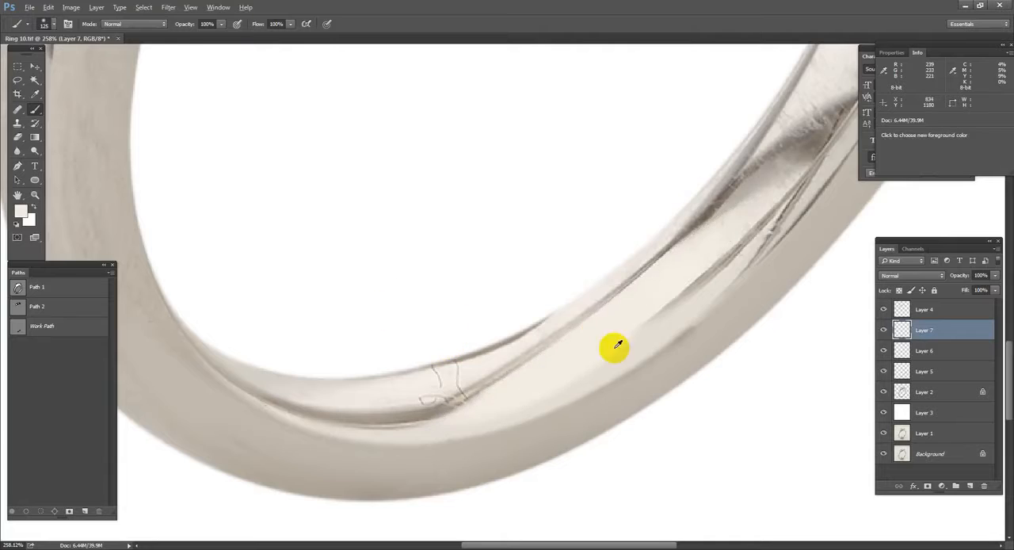
key(p)
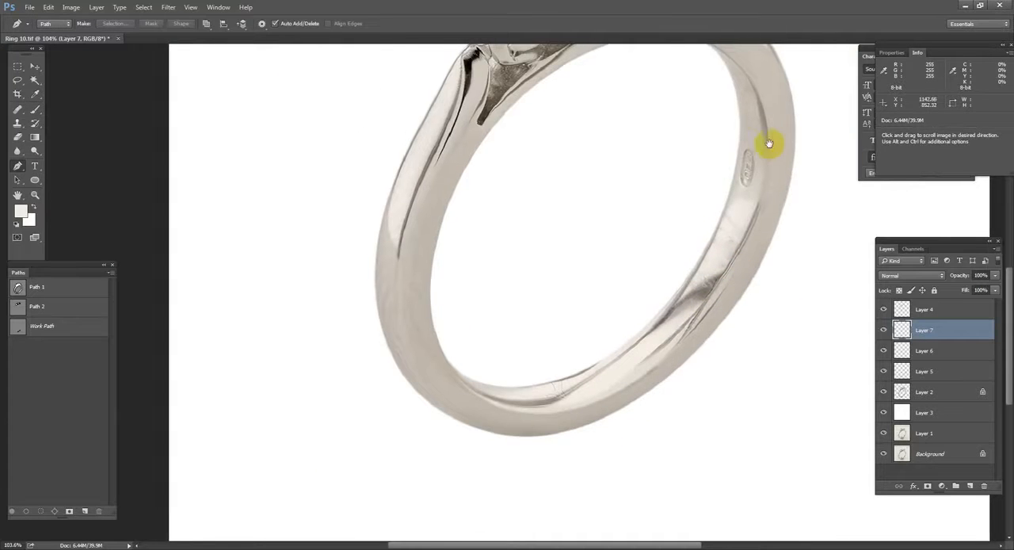
drag(772, 153, 769, 198)
scroll(769, 198, up, 4)
drag(747, 95, 758, 156)
drag(355, 179, 407, 214)
drag(379, 252, 456, 88)
scroll(391, 277, down, 4)
shift+click(937, 395)
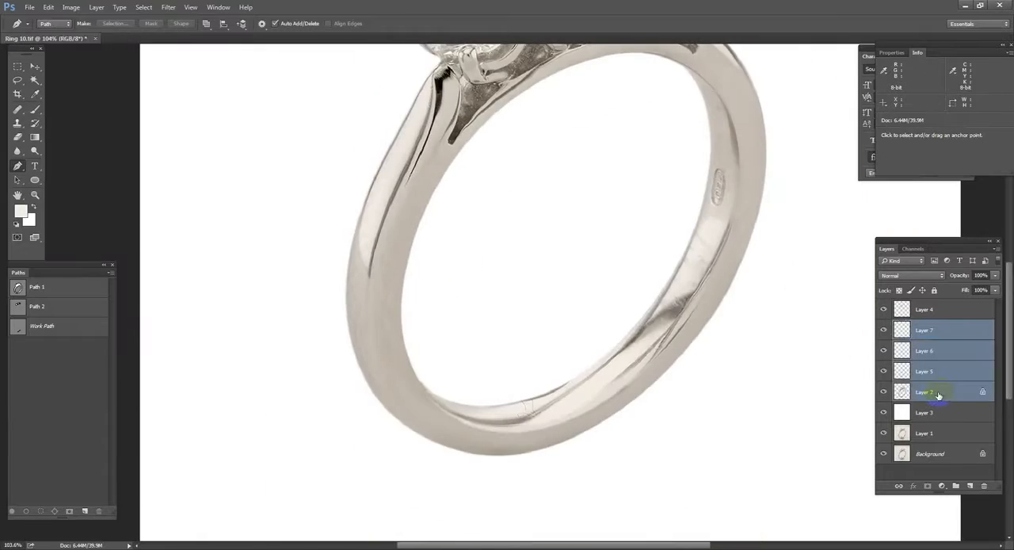
key(ctrl+e)
Step: Compare the merged ring with and without the other layers, checking the retouched band on transparency and on white
alt+click(885, 334)
alt+click(885, 333)
alt+click(885, 333)
alt+click(885, 333)
alt+click(885, 333)
alt+click(884, 333)
alt+click(884, 333)
alt+click(883, 333)
alt+click(884, 333)
alt+click(882, 334)
alt+click(883, 333)
alt+click(882, 333)
alt+click(882, 334)
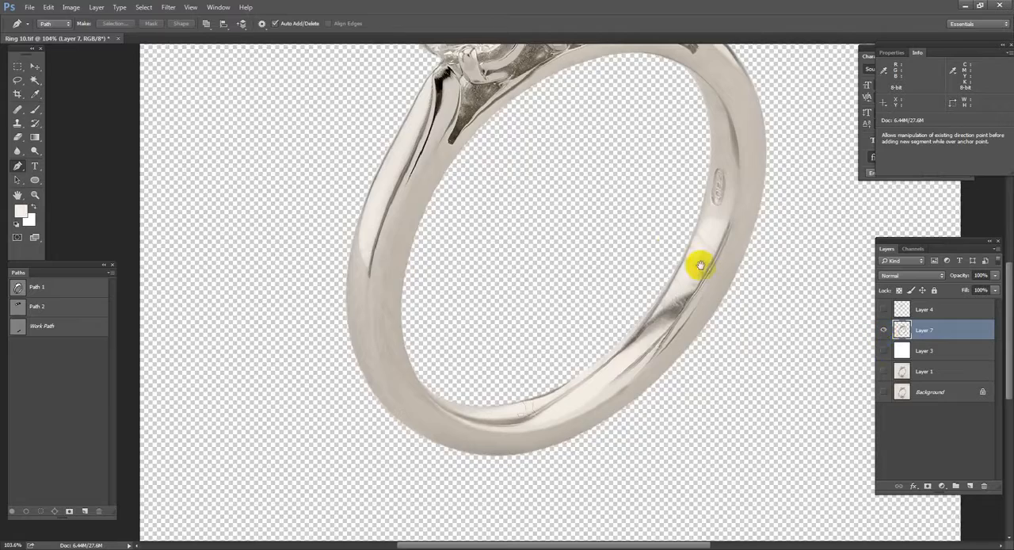
alt+click(883, 333)
drag(604, 256, 594, 388)
alt+click(883, 309)
alt+click(883, 310)
drag(666, 347, 669, 297)
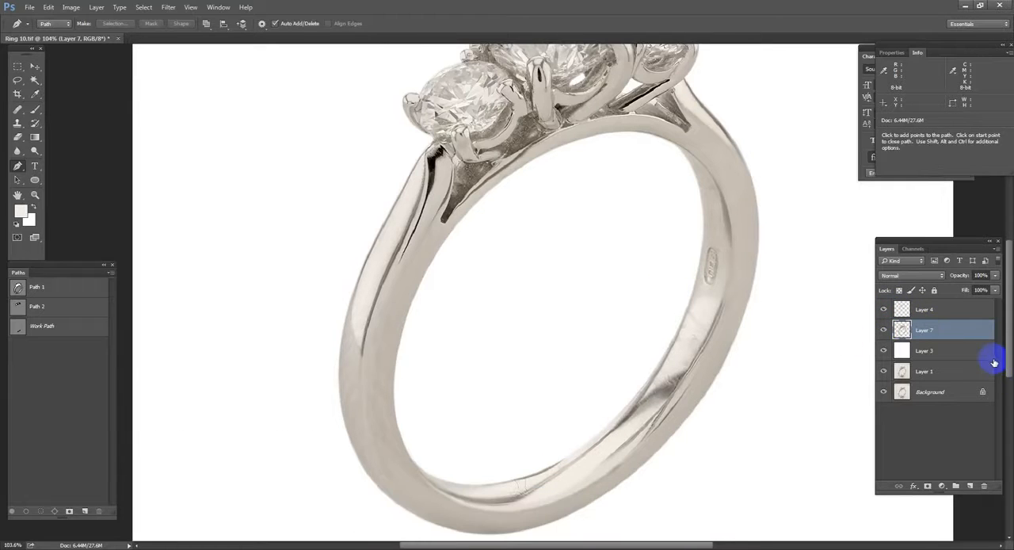
Step: Duplicate Layer 7, hide the original and open the Camera Raw filter's Detail settings for the copy
key(ctrl+j)
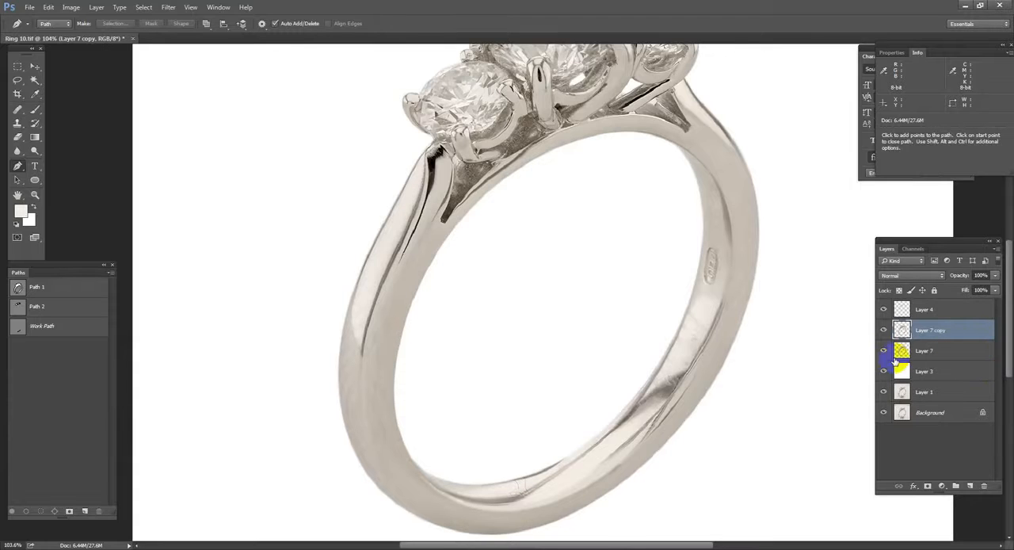
click(168, 7)
click(190, 68)
click(423, 147)
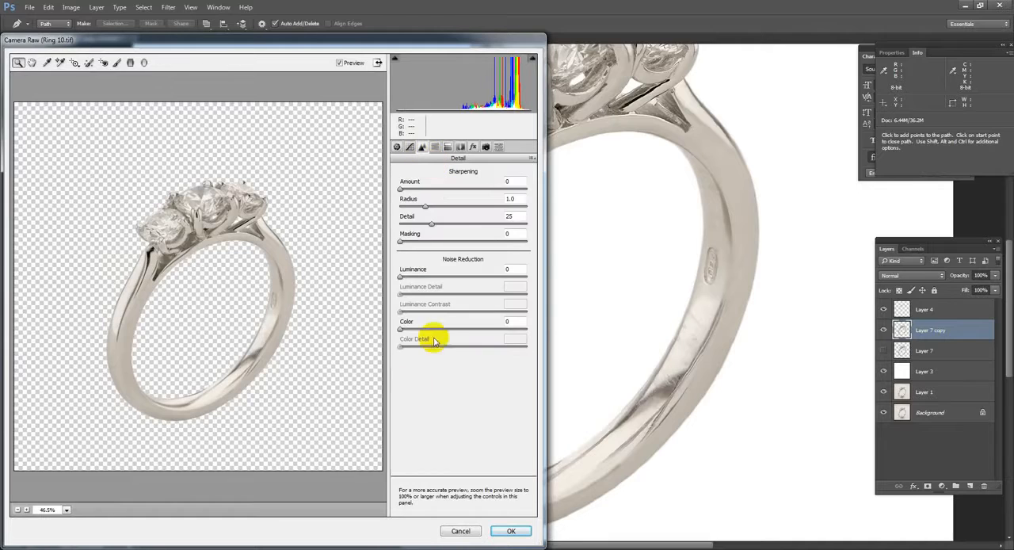
Step: Set the noise reduction Luminance to 93 and Luminance Detail to 15 while previewing the band close up
drag(91, 280, 158, 351)
drag(219, 415, 243, 343)
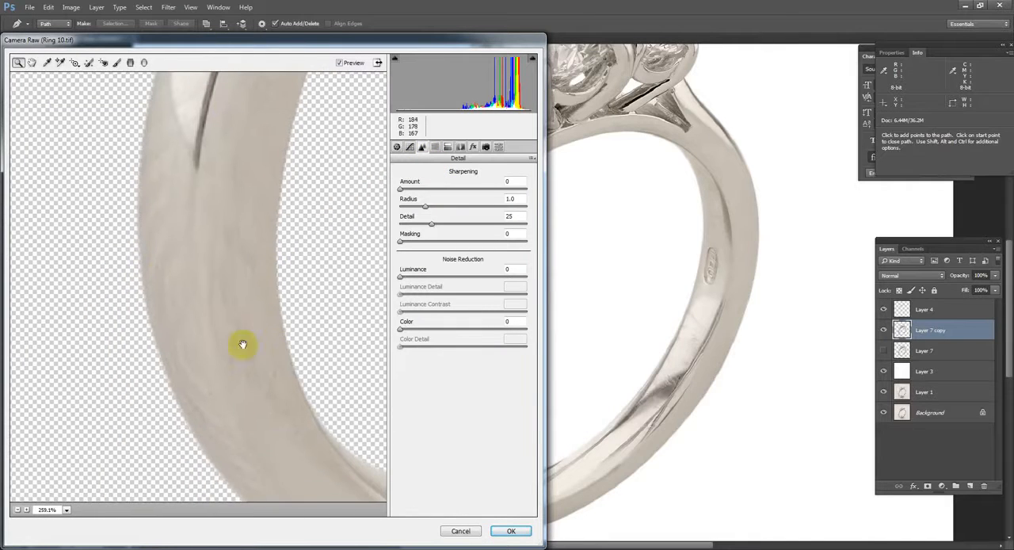
drag(254, 279, 234, 256)
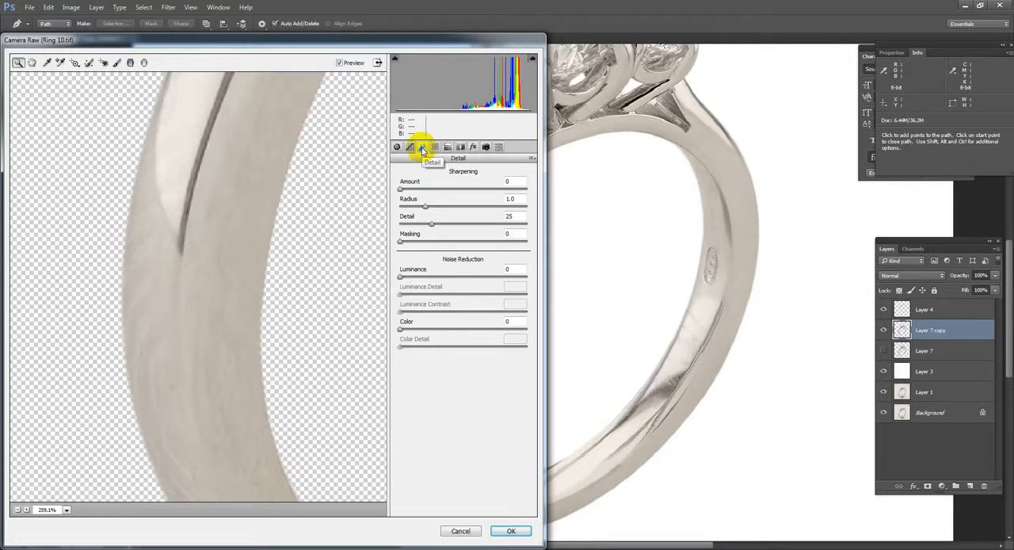
drag(400, 276, 511, 273)
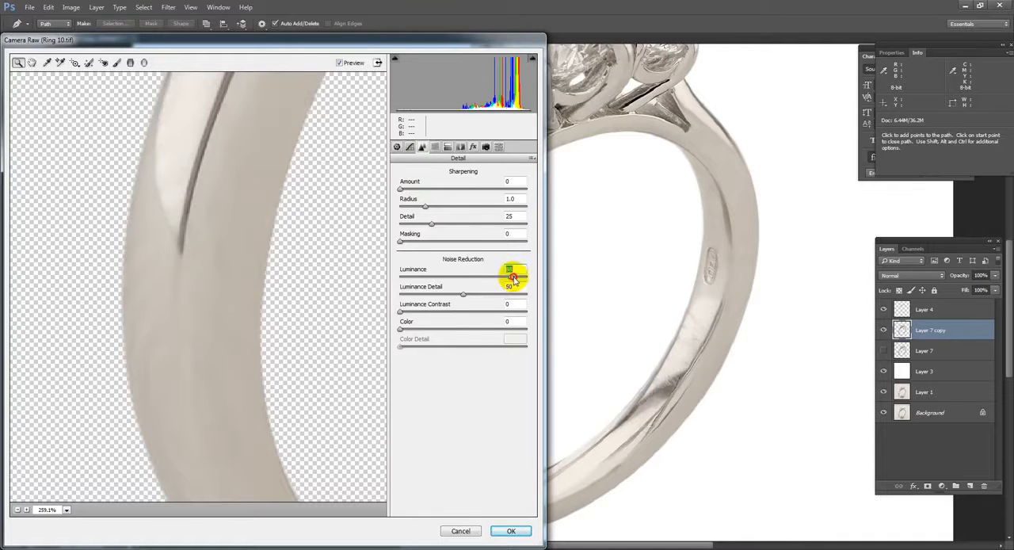
drag(463, 294, 401, 295)
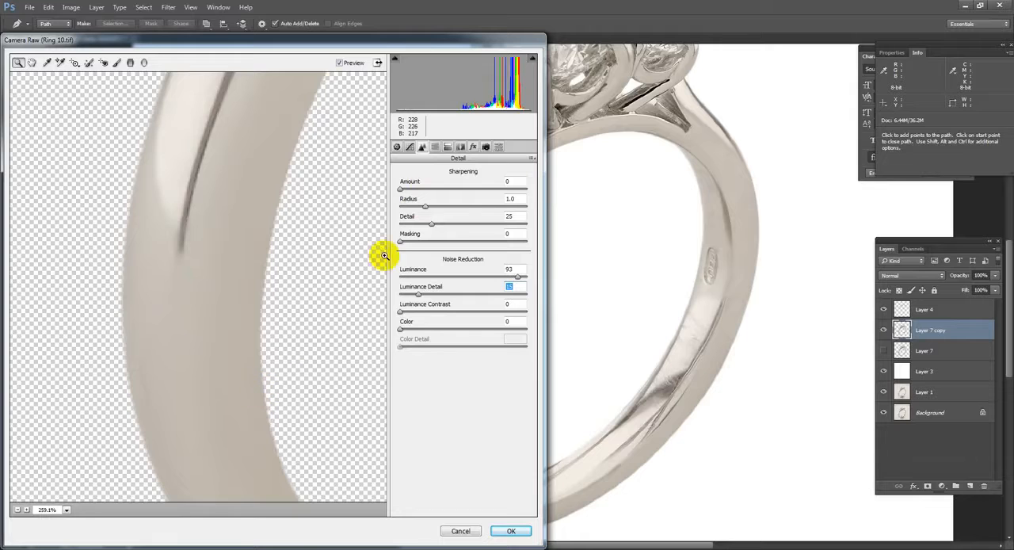
Step: Examine the noise-reduced shank, stones and setting in the enlarged Camera Raw preview
drag(382, 256, 72, 322)
drag(332, 332, 106, 467)
drag(91, 162, 132, 436)
drag(369, 178, 243, 323)
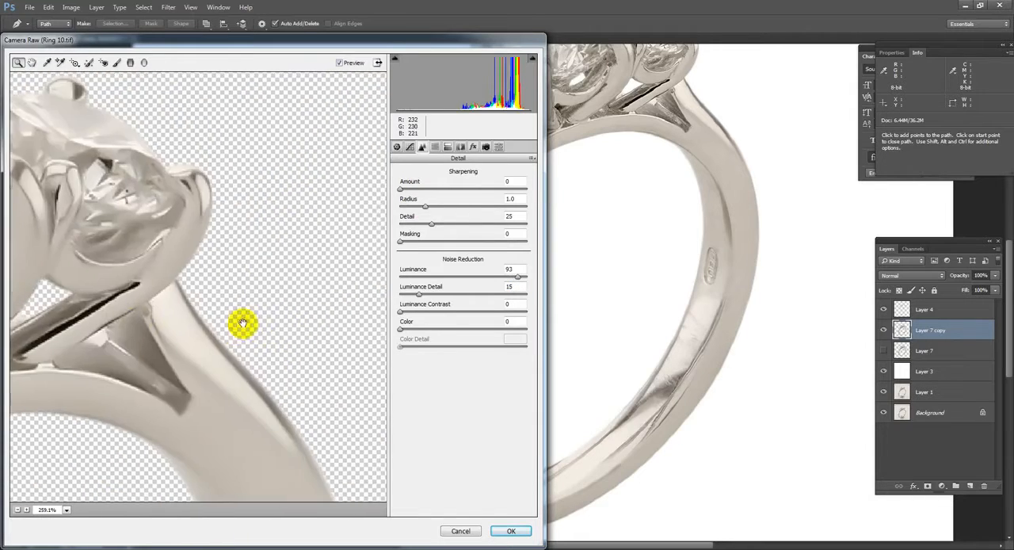
drag(198, 483, 268, 393)
drag(60, 293, 275, 315)
drag(232, 439, 246, 202)
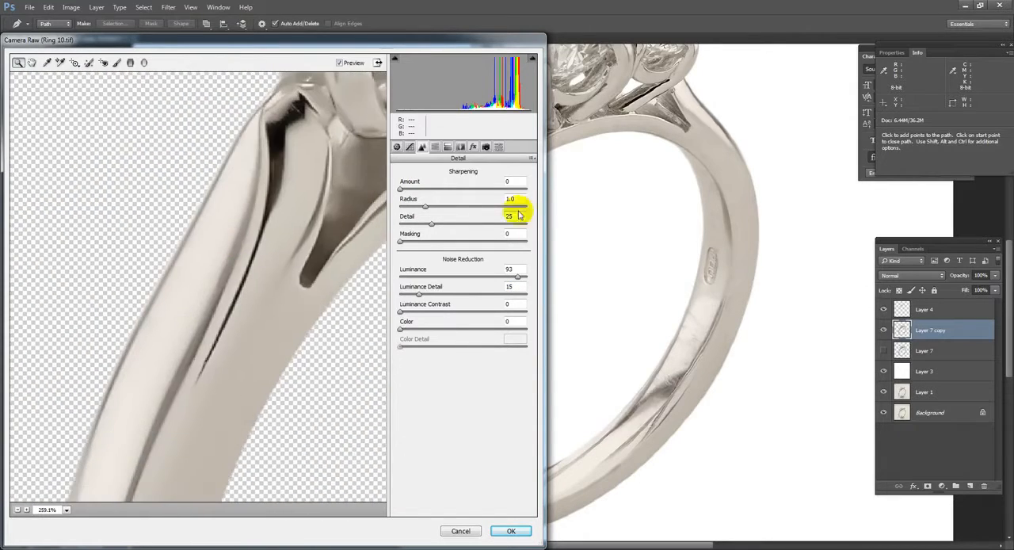
Step: Set the sharpening Amount to 20, Radius to 2.0 and Detail to 30, and apply the Camera Raw filter
drag(402, 189, 437, 190)
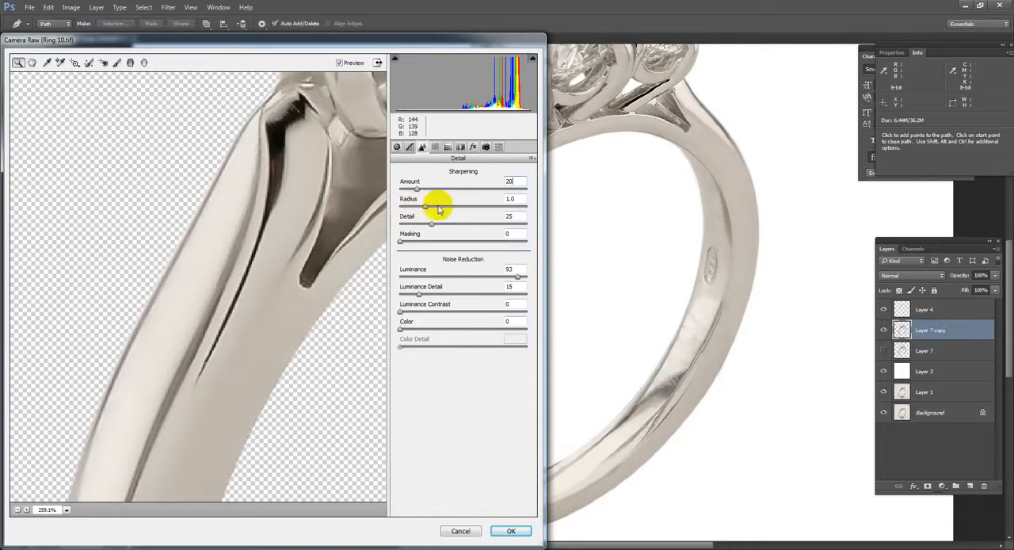
click(515, 200)
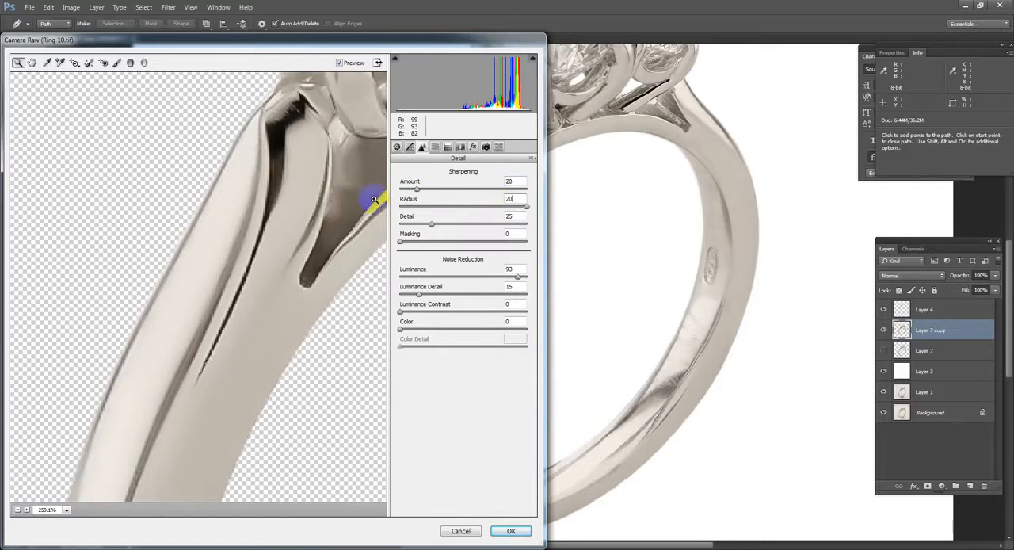
key(Return)
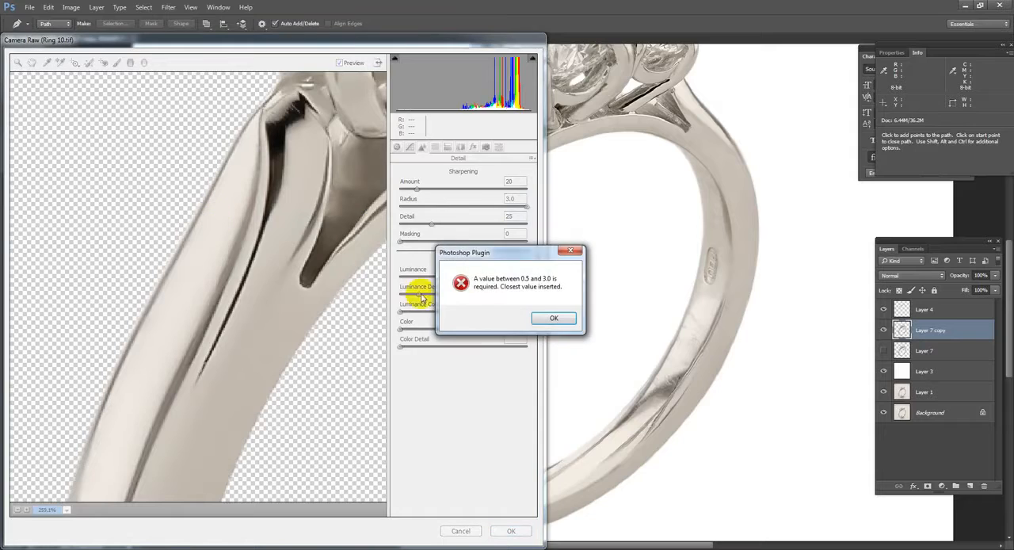
click(554, 318)
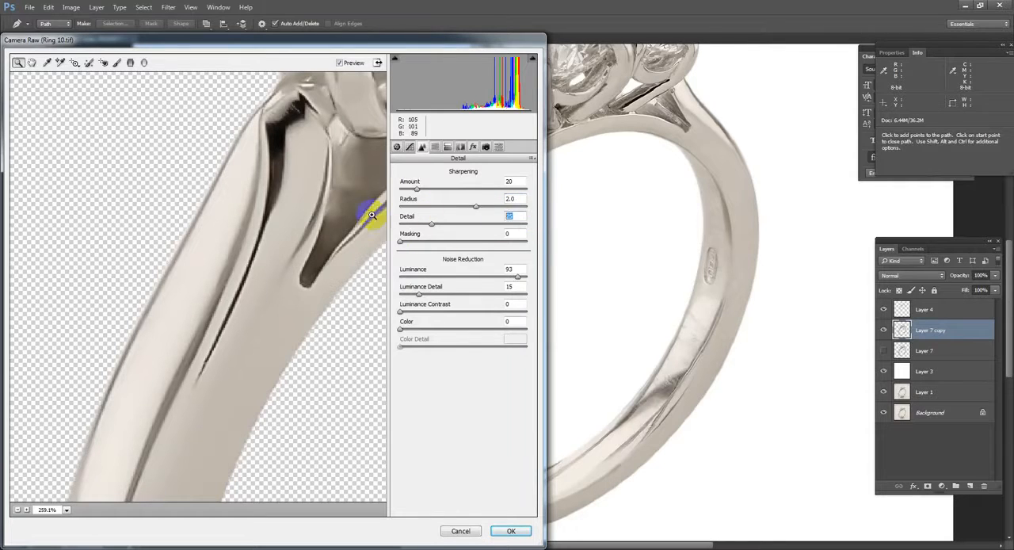
click(511, 530)
scroll(407, 385, up, 4)
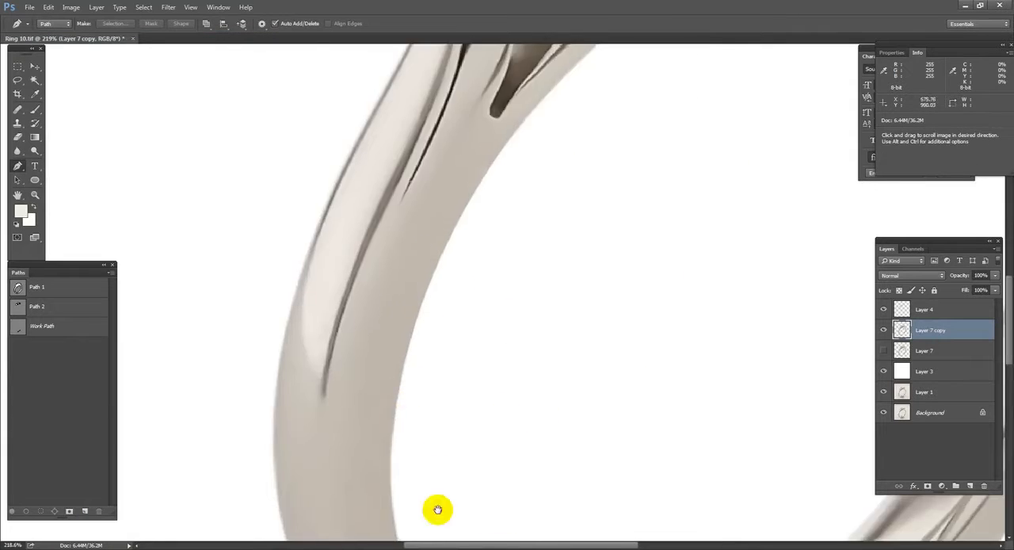
Step: Inspect the Camera Raw-smoothed shank and setting up close, toggling layer visibility to compare
scroll(436, 360, up, 4)
drag(435, 359, 564, 50)
drag(588, 181, 495, 502)
drag(639, 218, 587, 325)
drag(592, 256, 653, 200)
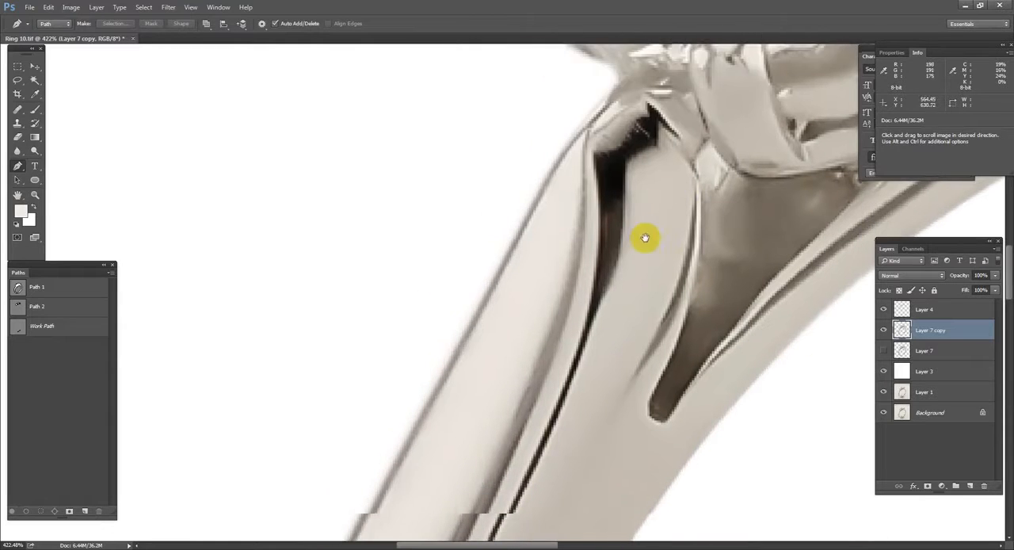
drag(657, 438, 641, 347)
alt+click(881, 413)
alt+click(881, 413)
alt+click(881, 414)
alt+click(881, 413)
alt+click(881, 414)
alt+click(880, 413)
scroll(634, 400, down, 3)
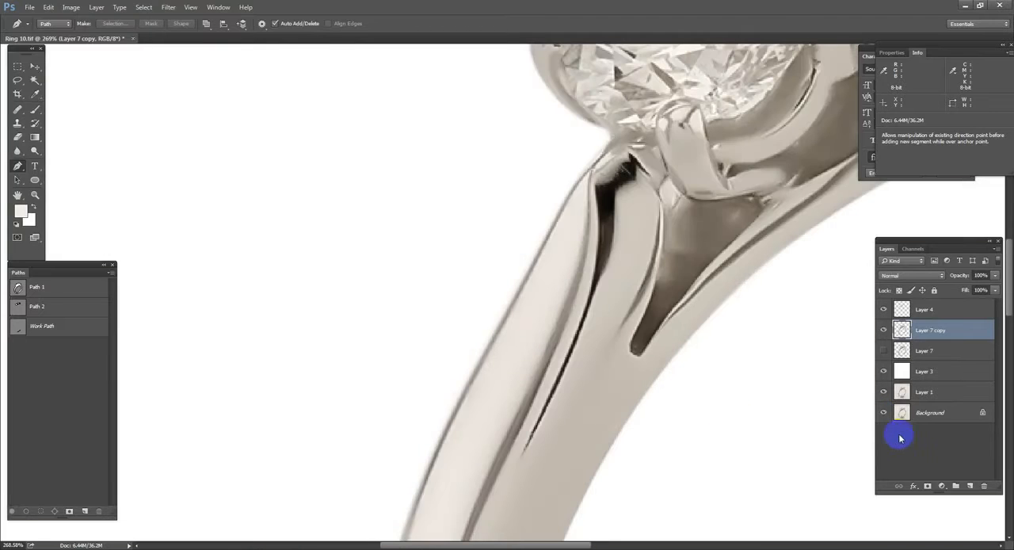
Step: Show Layer 7 and conceal the smoothed Layer 7 copy with a black layer mask
alt+click(928, 484)
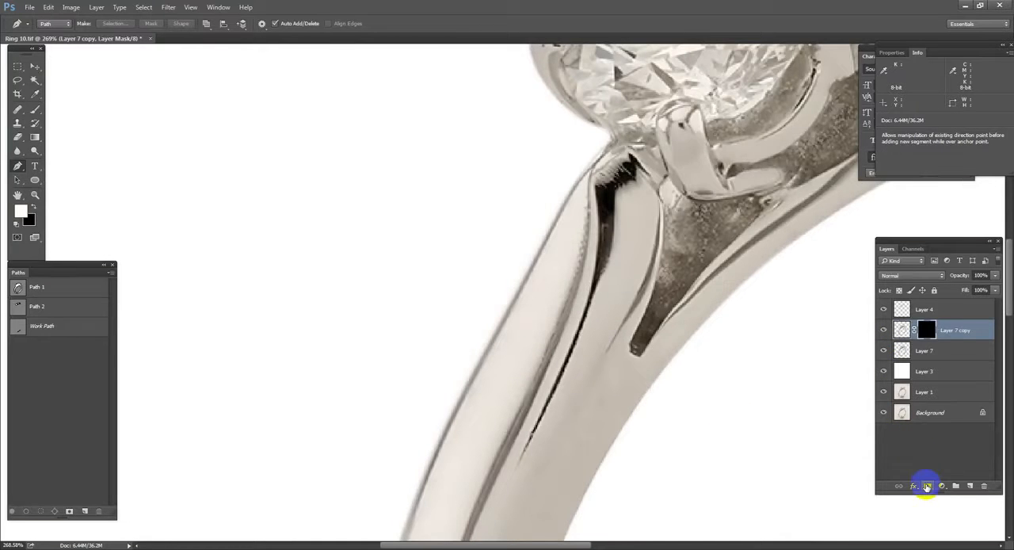
drag(563, 441, 632, 240)
key(b)
drag(625, 301, 590, 434)
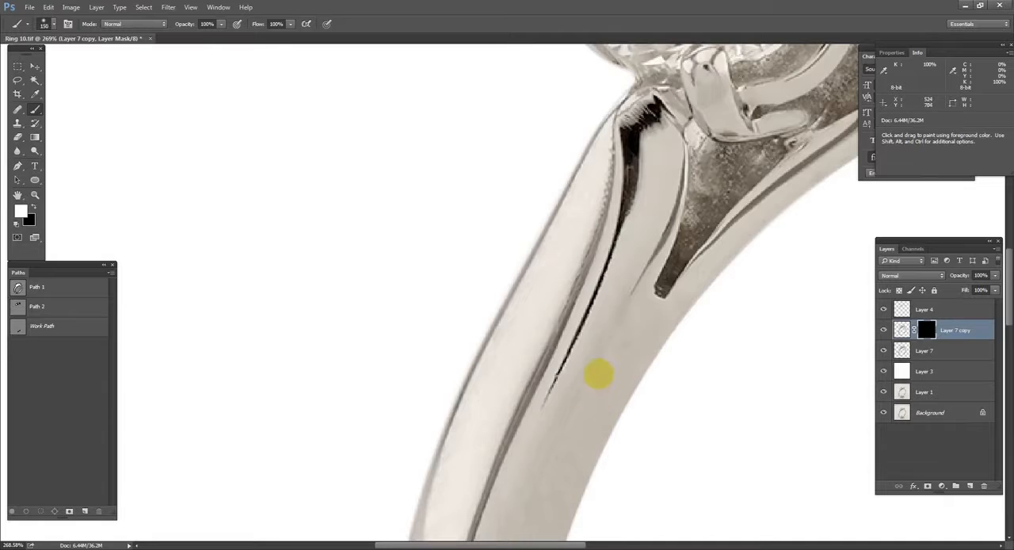
scroll(615, 356, down, 3)
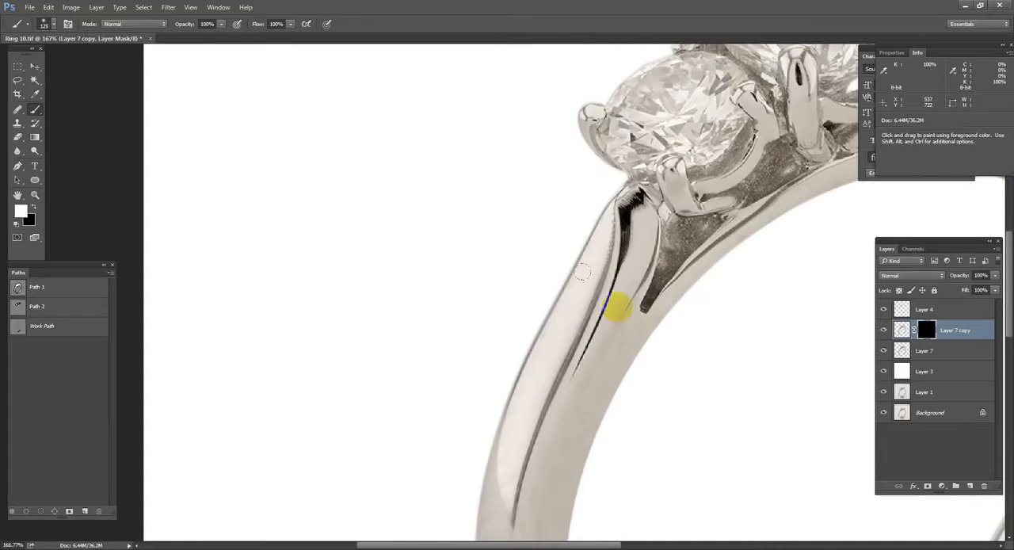
Step: Paint white on the Layer 7 copy mask over the left shank to reveal the smoothed metal at 100% opacity
drag(616, 303, 612, 301)
key(2)
drag(595, 233, 488, 457)
drag(515, 401, 543, 291)
key(ctrl+z)
key(0)
mouse_move(585, 164)
mouse_down()
mouse_move(515, 487)
mouse_move(516, 403)
mouse_up()
mouse_move(484, 291)
mouse_down()
mouse_move(588, 514)
mouse_move(597, 318)
mouse_up()
drag(632, 151, 600, 322)
Step: Paint white on the mask along the inner band around the hallmark and the right side of the band, using smaller brushes
mouse_move(539, 507)
mouse_down()
mouse_move(538, 177)
mouse_move(697, 452)
mouse_move(261, 444)
mouse_up()
mouse_move(718, 125)
mouse_down()
mouse_move(654, 320)
mouse_move(648, 381)
mouse_up()
key([)
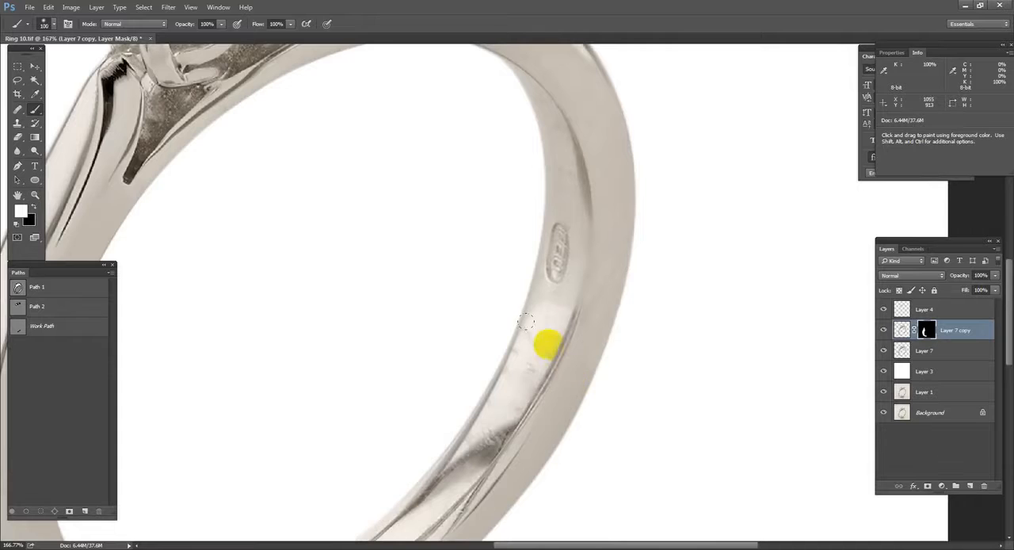
drag(546, 320, 560, 266)
drag(547, 212, 530, 301)
drag(581, 183, 472, 117)
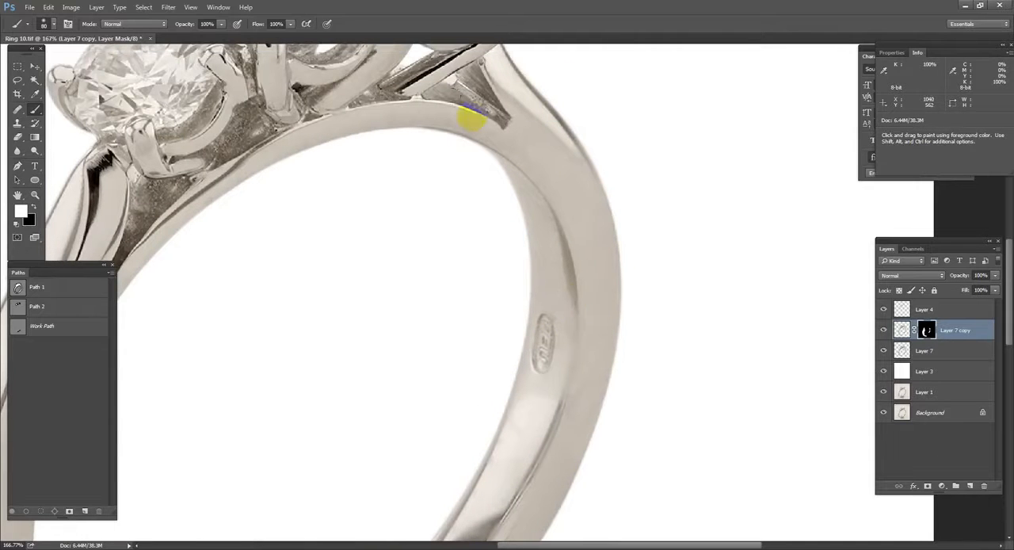
key([)
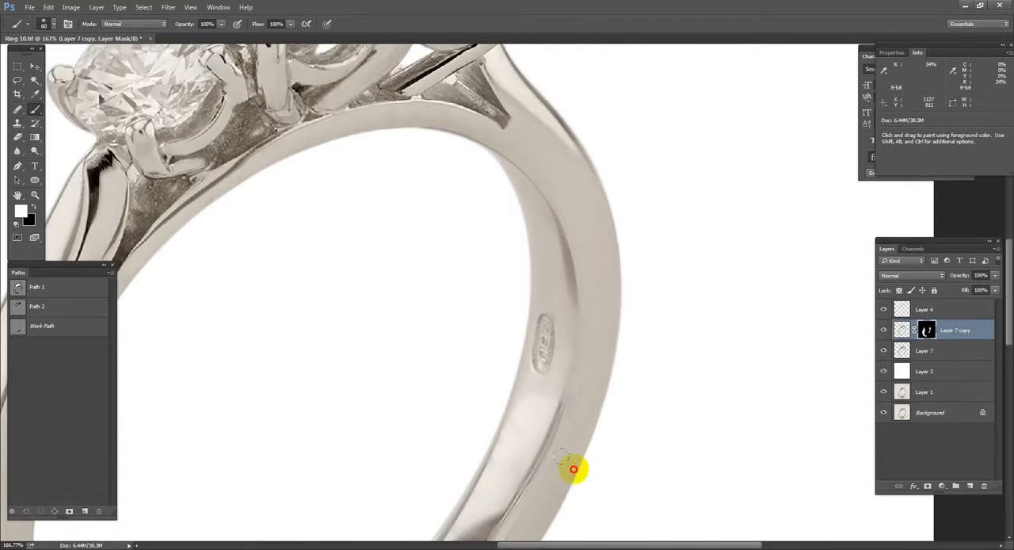
drag(574, 469, 559, 383)
Step: Reveal the smoothed metal on the prongs and setting by painting the mask with a 35 px brush
key(h)
drag(437, 534, 348, 291)
drag(476, 203, 470, 261)
key([)
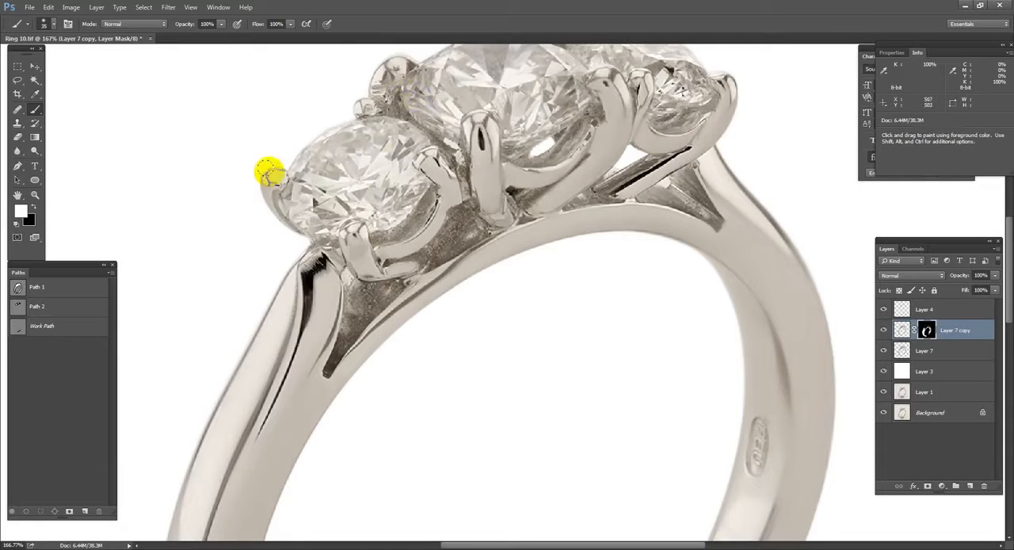
drag(412, 331, 412, 321)
key(h)
drag(721, 176, 671, 198)
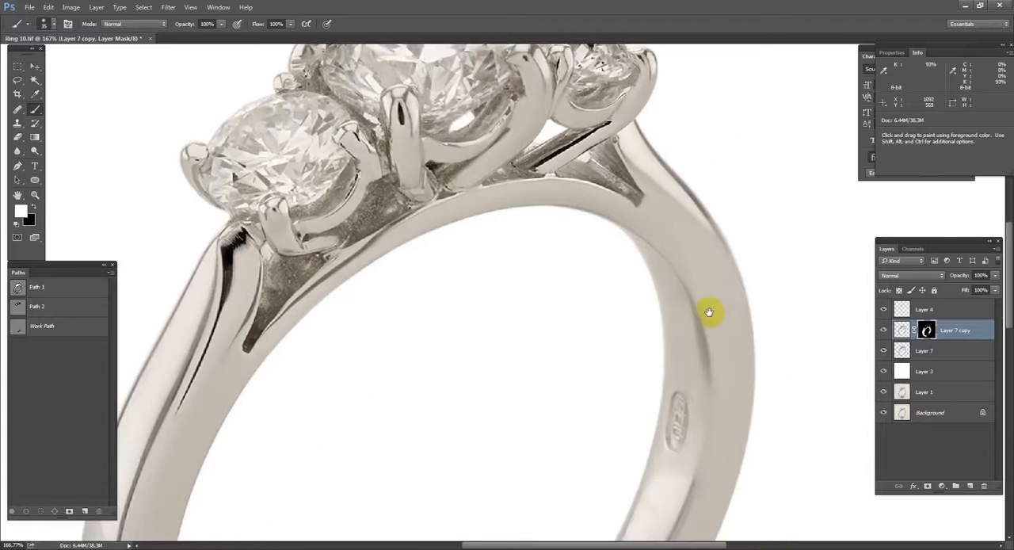
Step: Merge the masked Layer 7 copy down into Layer 7
drag(657, 475, 684, 262)
drag(676, 338, 559, 329)
drag(554, 328, 664, 178)
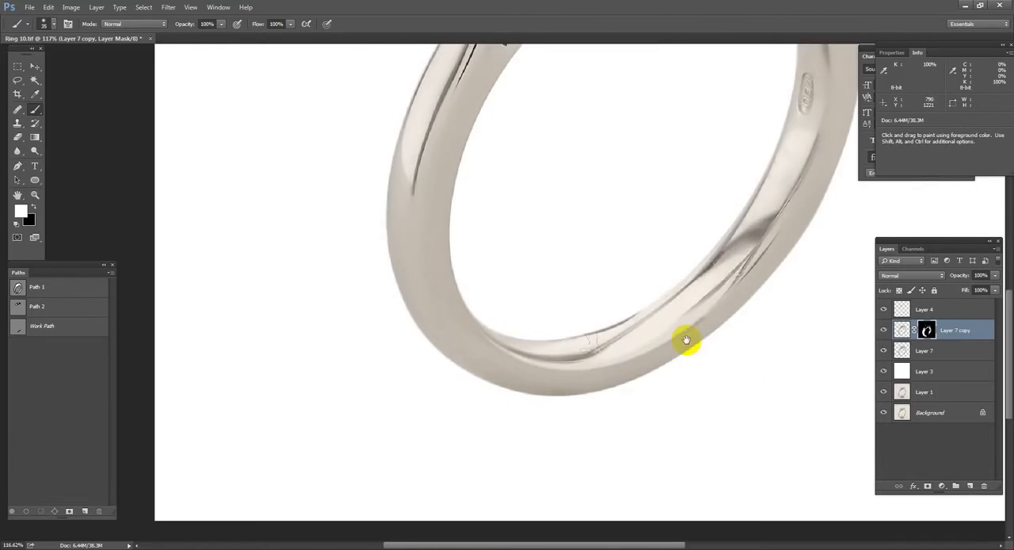
drag(587, 341, 559, 437)
key(ctrl+e)
key(ctrl+z)
key(ctrl+e)
drag(648, 389, 645, 391)
drag(748, 190, 695, 356)
Step: Draw a curved pen path along the band's inner rim from the upper right, around the bottom, to the lower left
key(p)
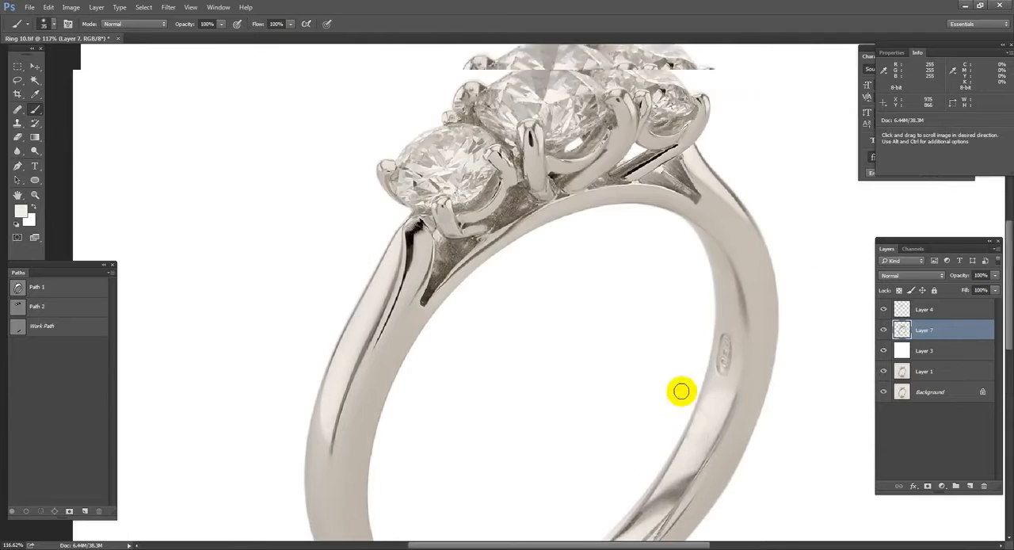
mouse_move(738, 408)
mouse_down()
mouse_move(734, 347)
mouse_move(749, 258)
mouse_up()
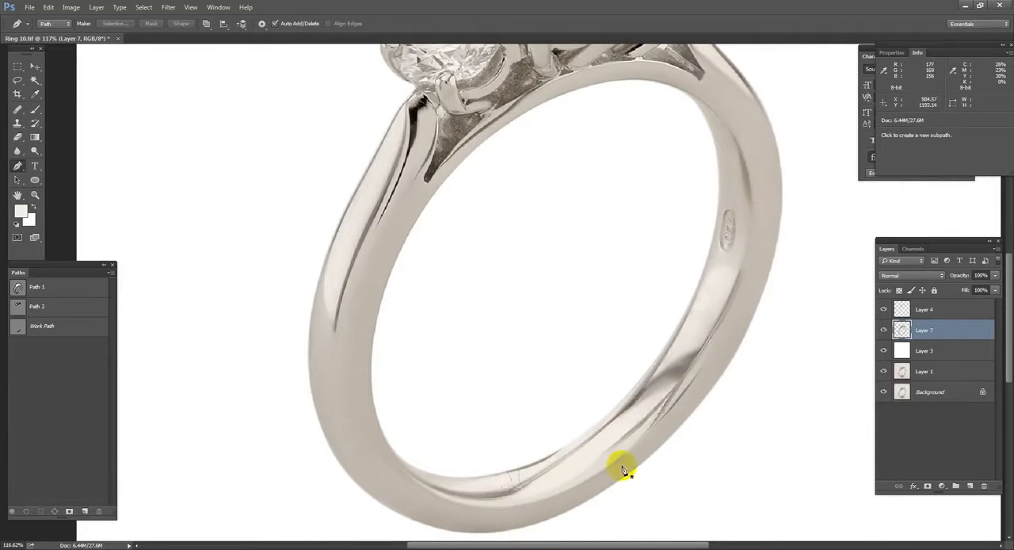
drag(717, 272, 714, 280)
drag(768, 219, 762, 222)
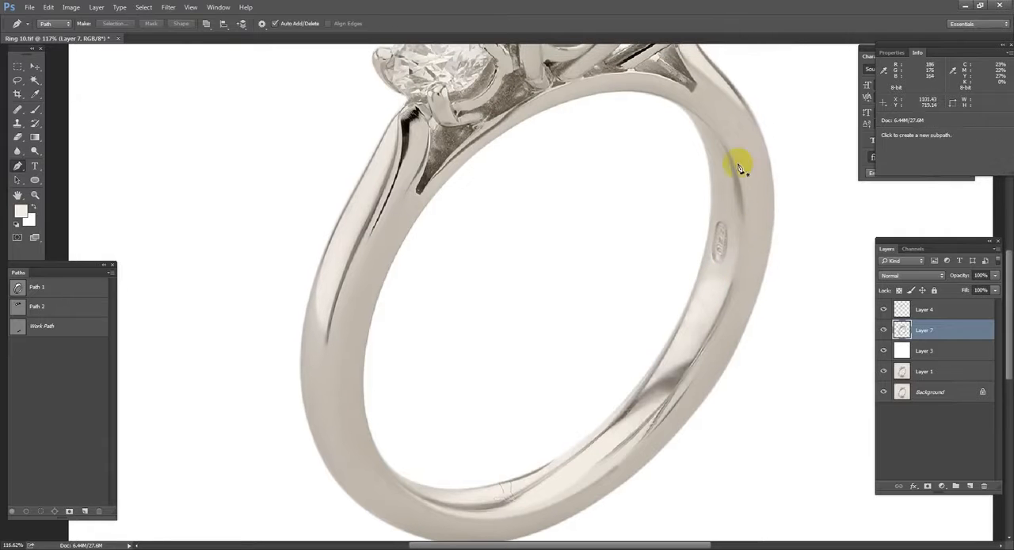
click(701, 119)
drag(737, 271, 715, 385)
drag(671, 354, 724, 194)
click(602, 347)
drag(536, 380, 510, 381)
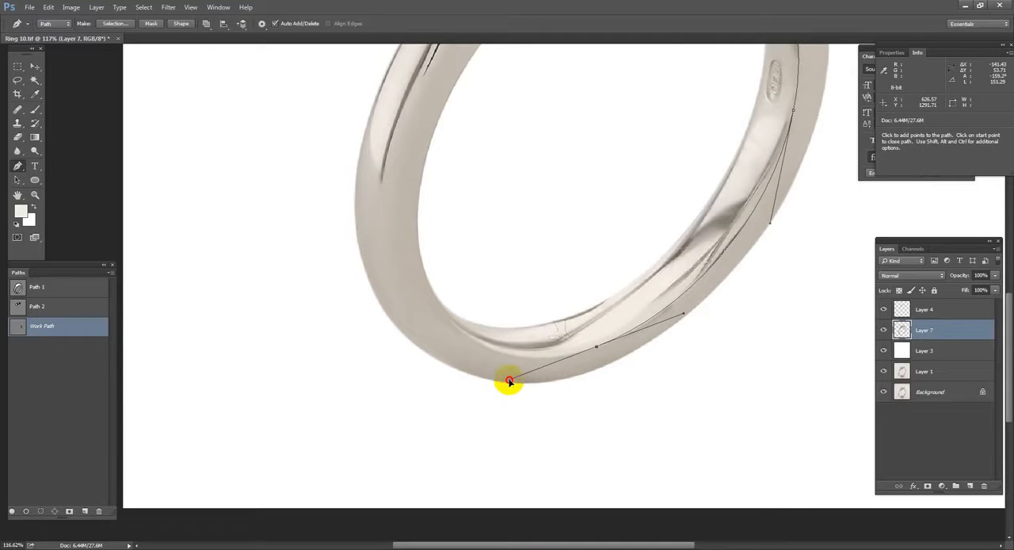
drag(408, 213, 406, 207)
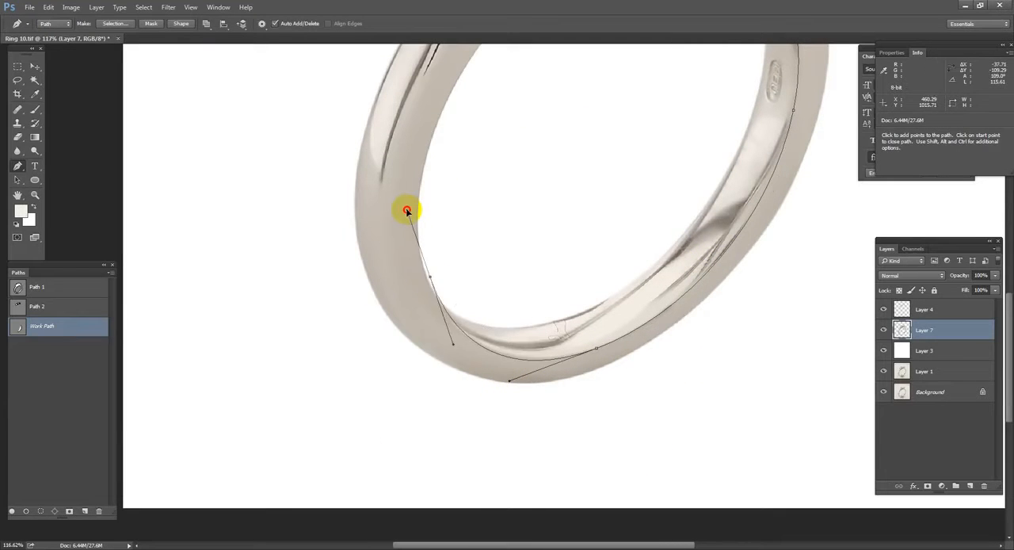
drag(755, 212, 682, 329)
drag(649, 195, 848, 363)
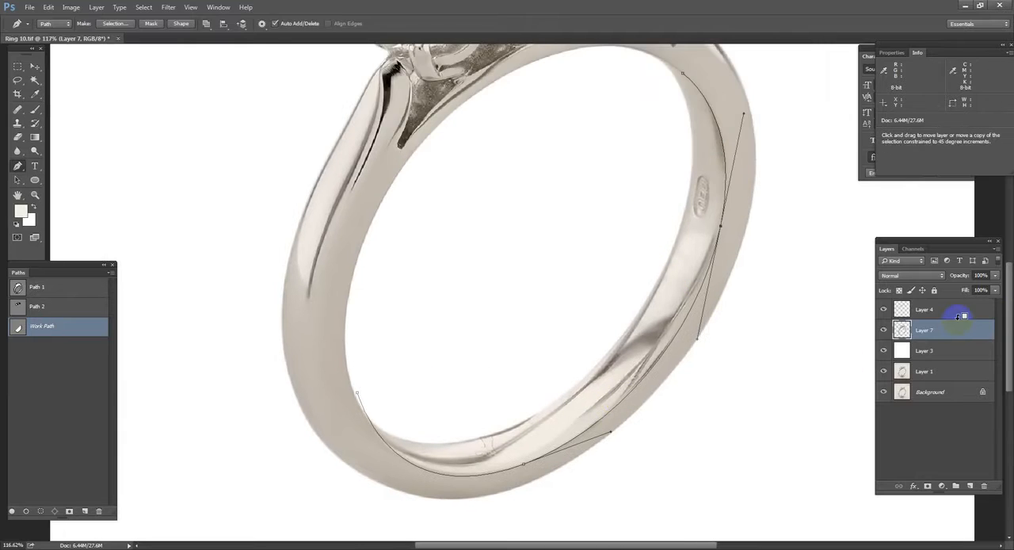
Step: Create a new layer above Layer 7 and stroke the rim path on it with a soft 6 px brush
key(ctrl+alt+shift+n)
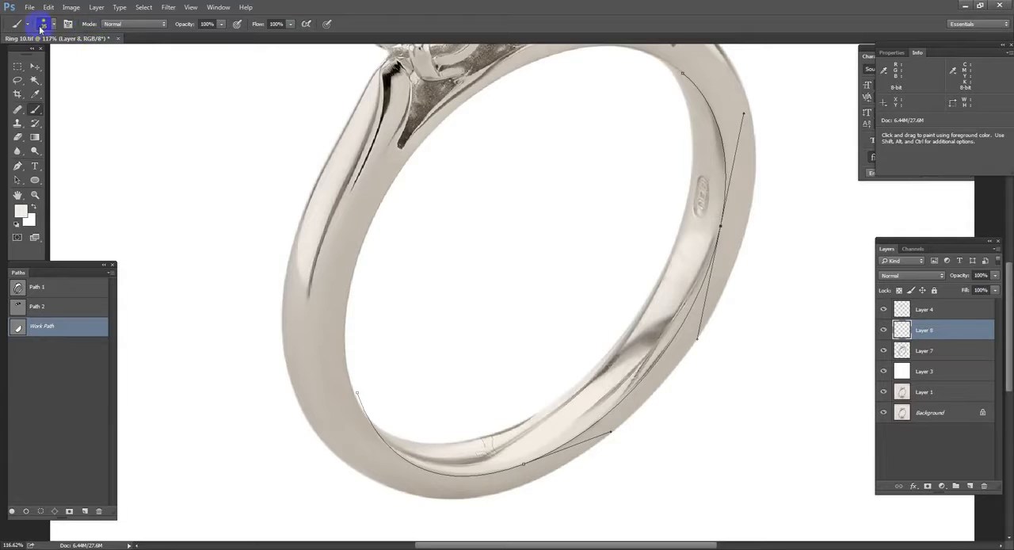
click(43, 24)
click(119, 45)
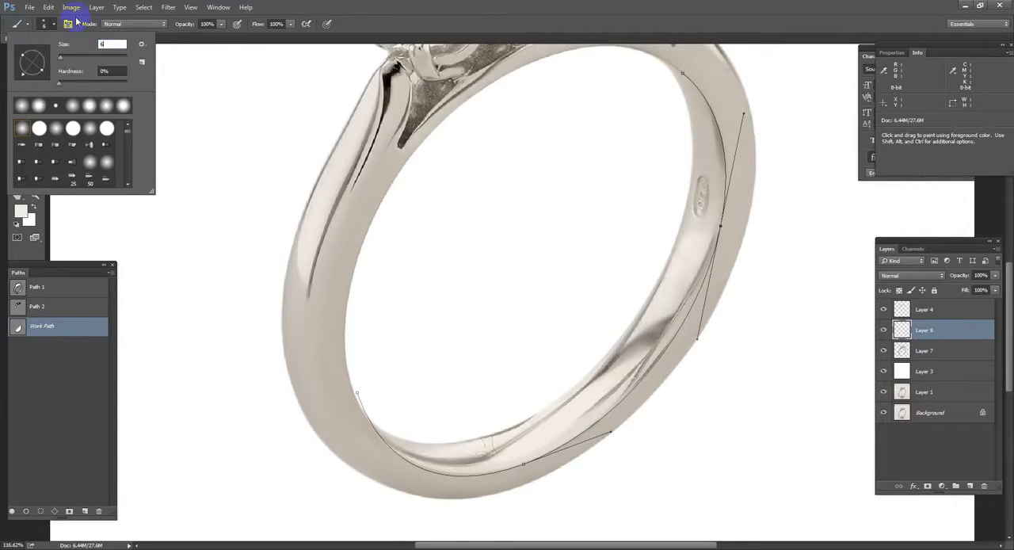
key(Return)
key(p)
right_click(718, 221)
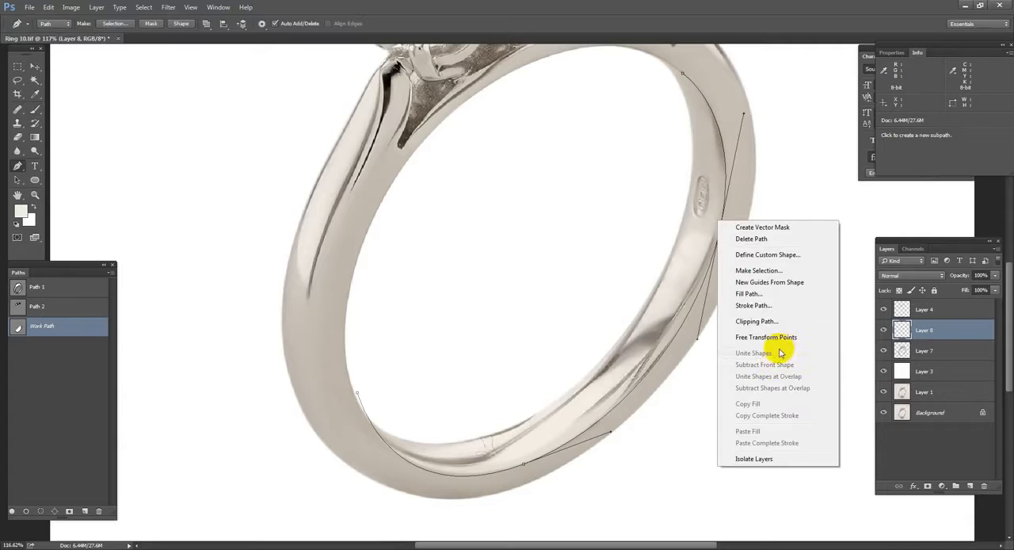
click(752, 305)
click(421, 203)
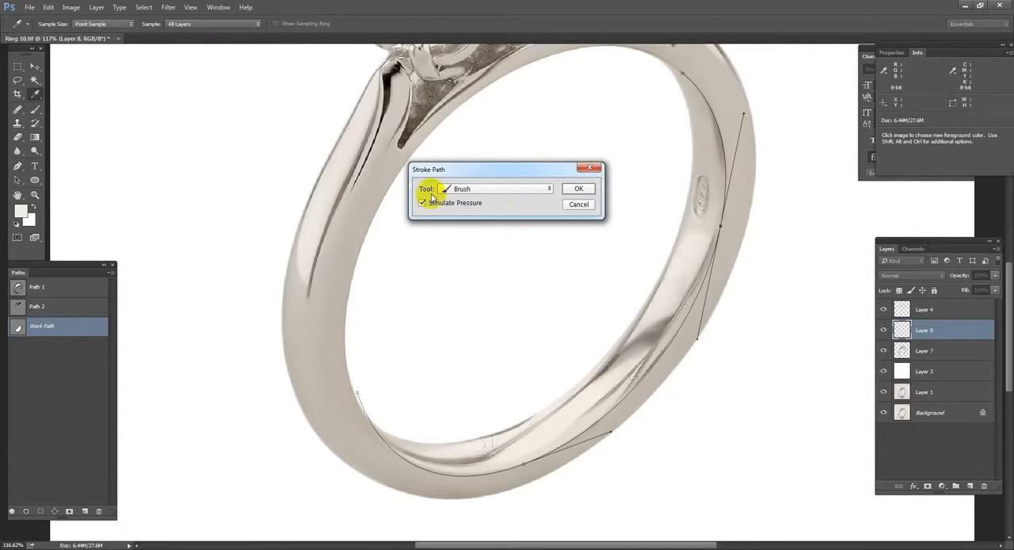
click(581, 190)
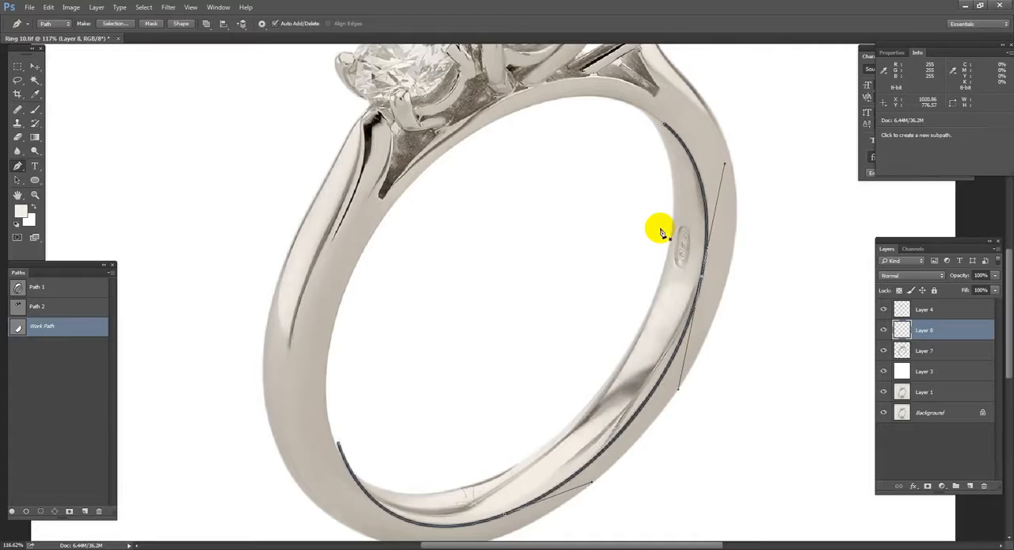
Step: Delete the work path and fade the ends of the stroked rim line with a 250 px eraser
click(715, 118)
click(711, 116)
key(bracketleft)
key(bracketleft)
drag(453, 404, 601, 210)
mouse_move(407, 160)
mouse_down()
mouse_move(486, 392)
mouse_move(483, 439)
mouse_up()
key(Delete)
drag(603, 453, 600, 455)
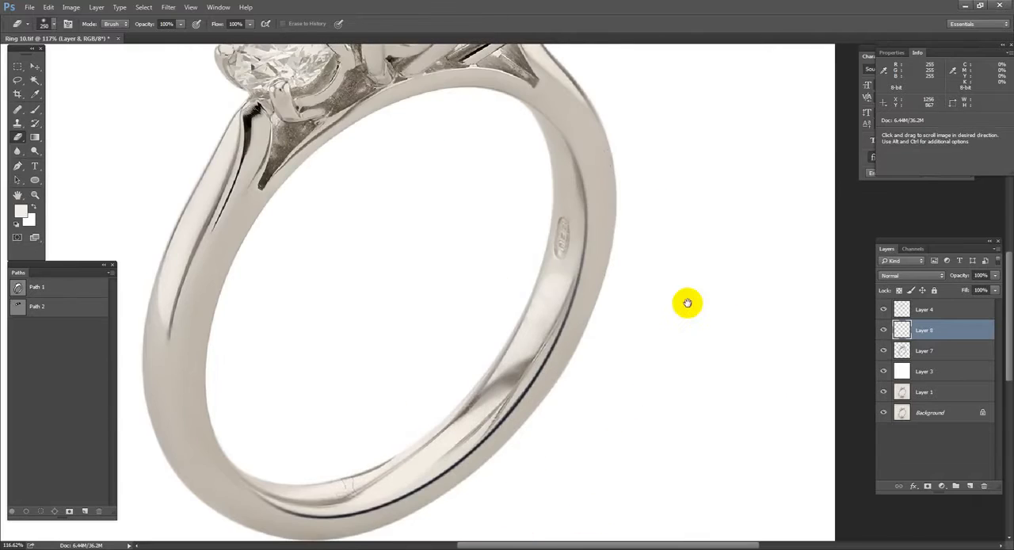
drag(683, 285, 679, 301)
Step: Set Layer 8 to 50% opacity and soften its rim line with a Gaussian Blur
key(v)
key(5)
click(168, 7)
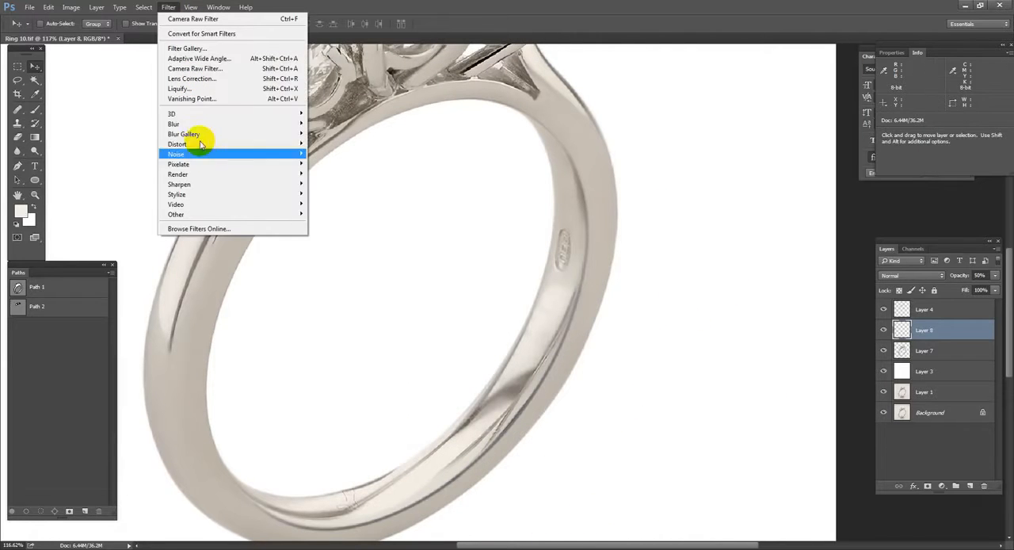
mouse_move(198, 124)
click(341, 164)
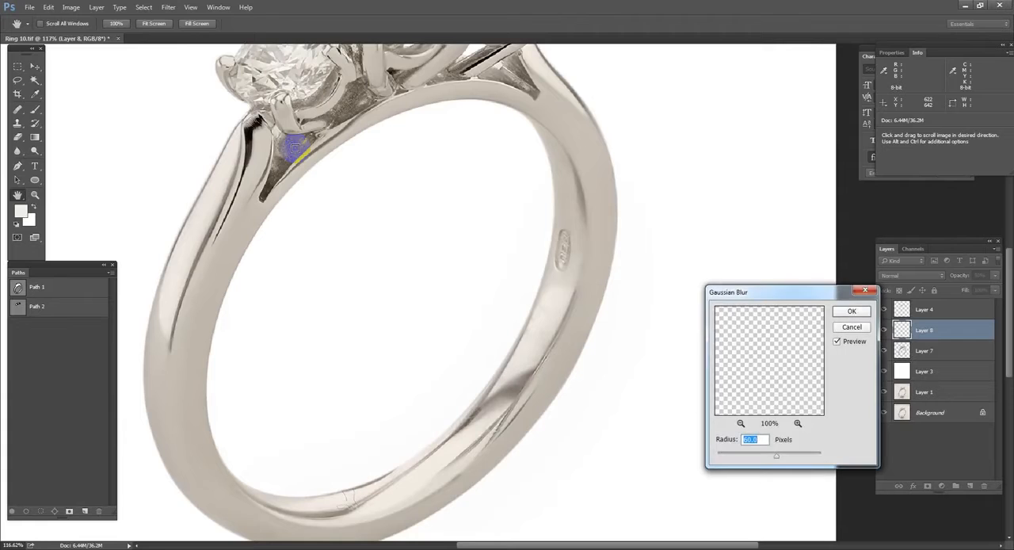
key(Return)
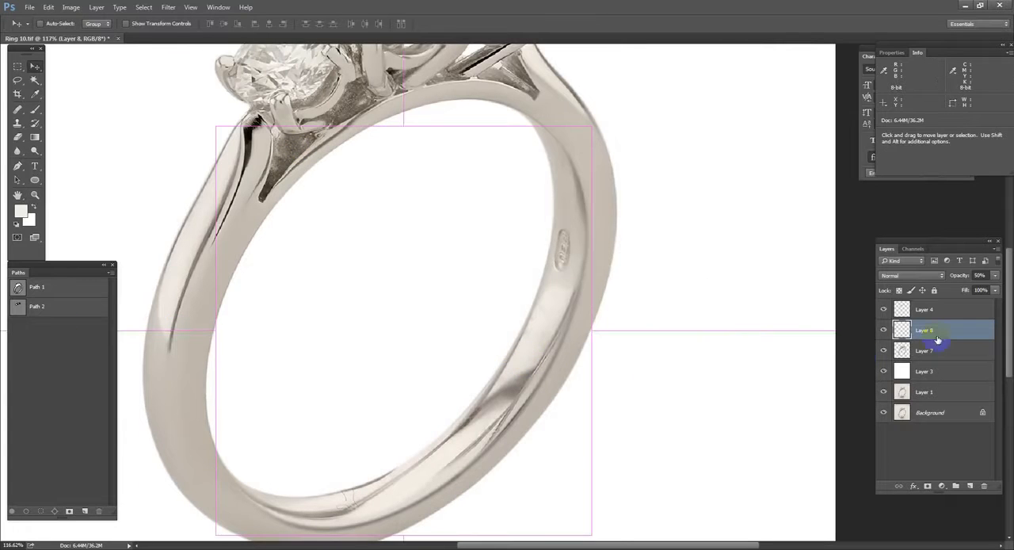
Step: Duplicate Layer 8 and set the copy's opacity to 100%
key(ctrl+j)
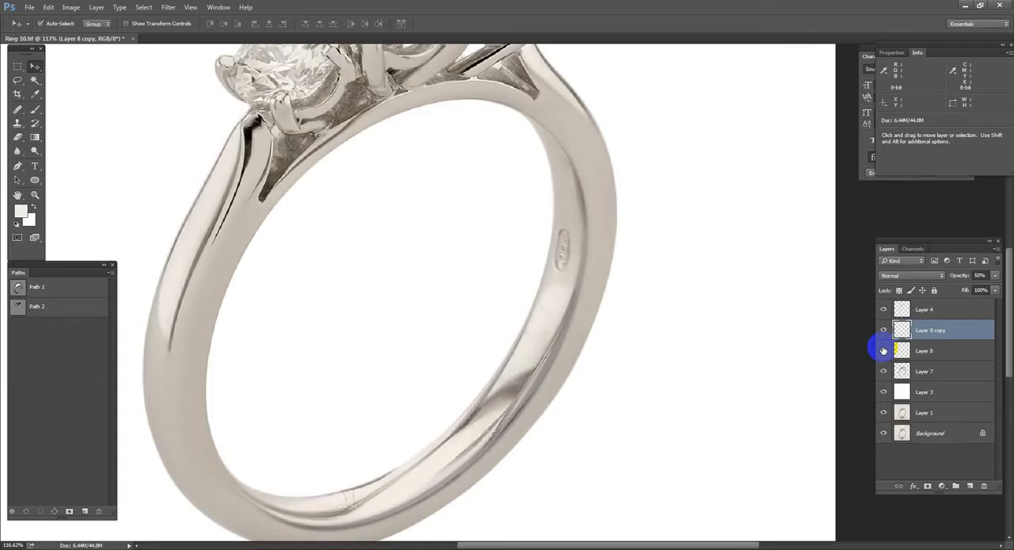
click(883, 350)
scroll(537, 336, up, 2)
click(981, 290)
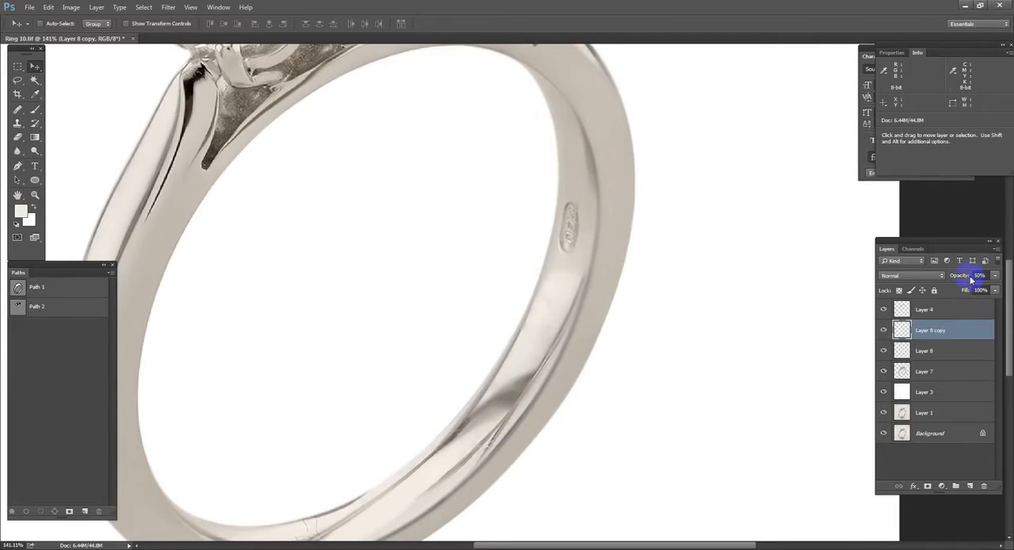
drag(960, 279, 988, 277)
drag(611, 353, 638, 278)
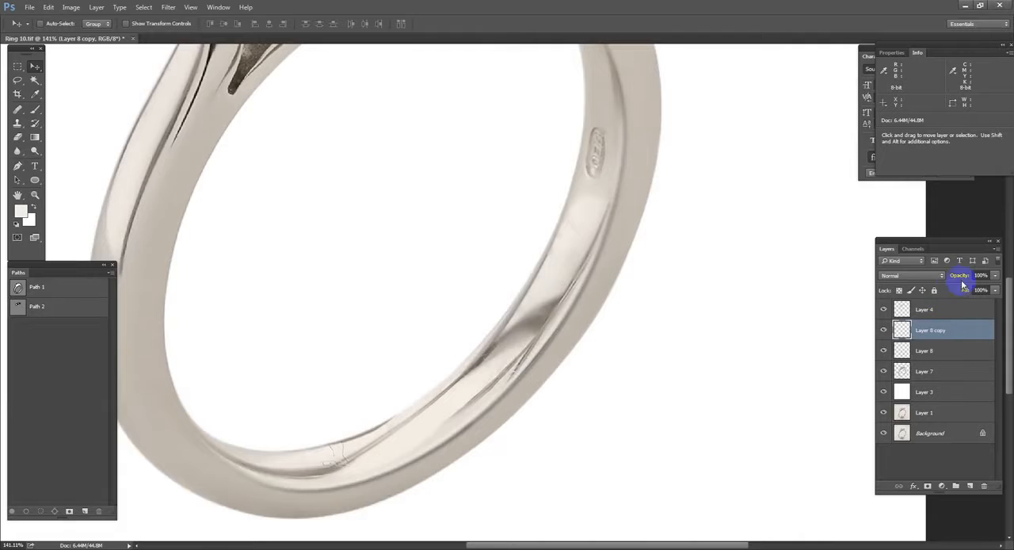
Step: Lock the transparent pixels of Layer 8 copy, and release the transparency lock on Layer 8
scroll(422, 418, up, 4)
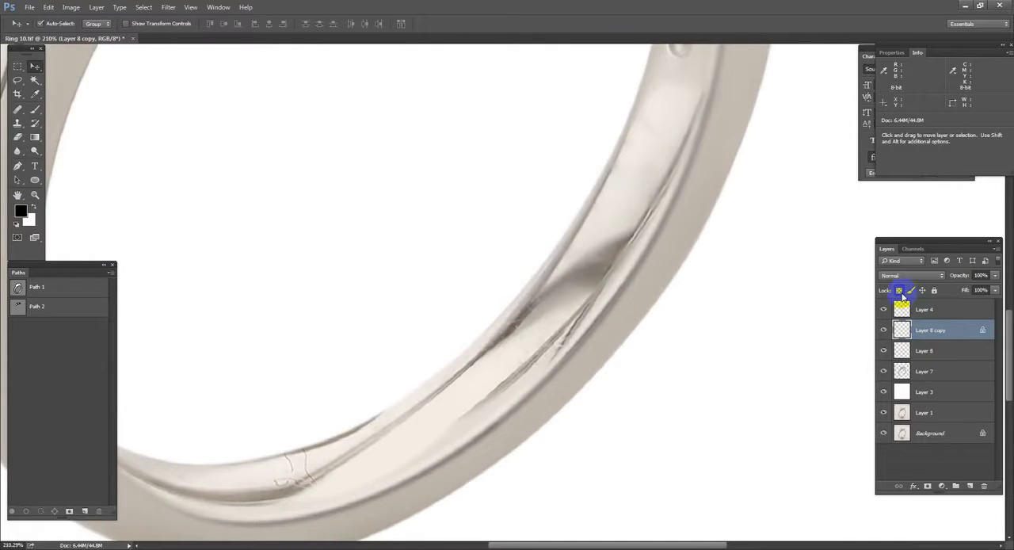
alt+click(539, 325)
click(941, 351)
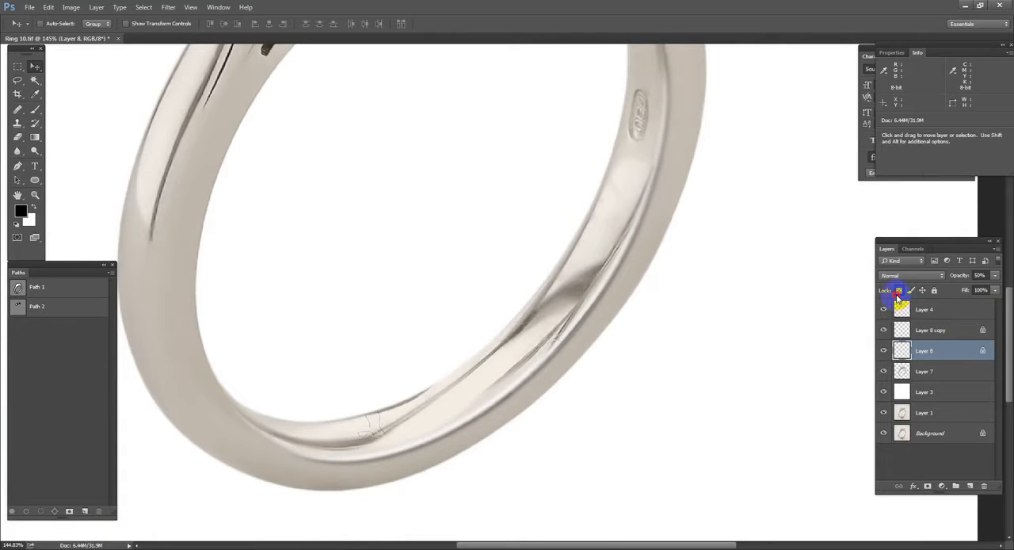
click(898, 291)
alt+click(547, 332)
alt+click(547, 332)
alt+click(579, 319)
Step: Draw a curved pen path along the inner rim beside the hallmark and create a new layer above Layer 8 for a brush stroke
drag(355, 244, 669, 384)
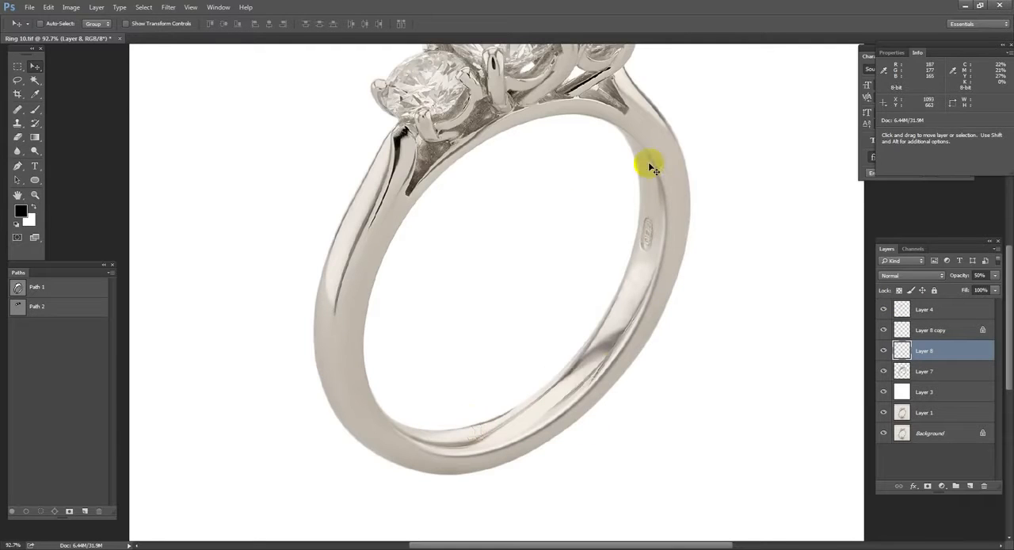
key(p)
scroll(641, 246, up, 4)
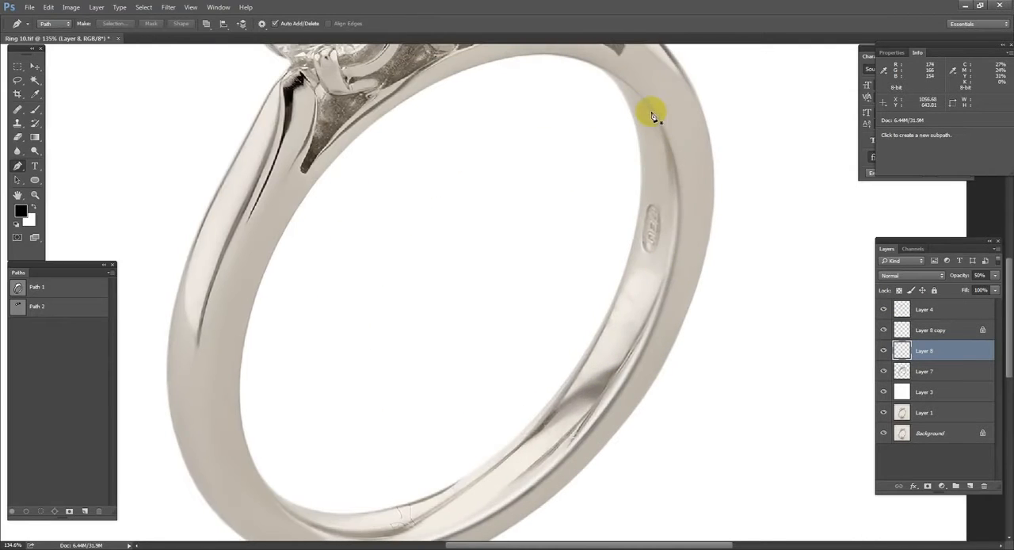
drag(649, 109, 705, 182)
drag(629, 380, 576, 479)
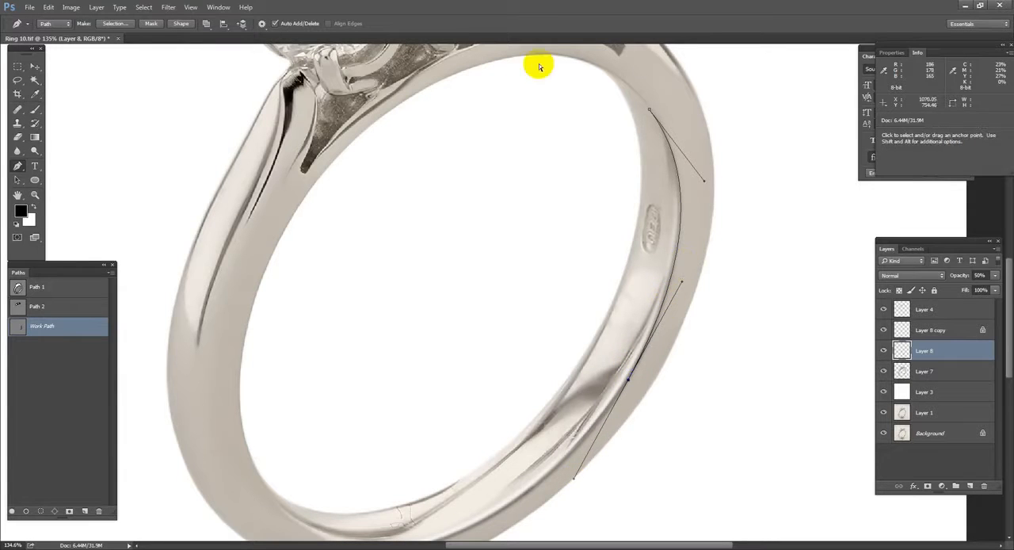
key(ctrl+alt+shift+n)
key(b)
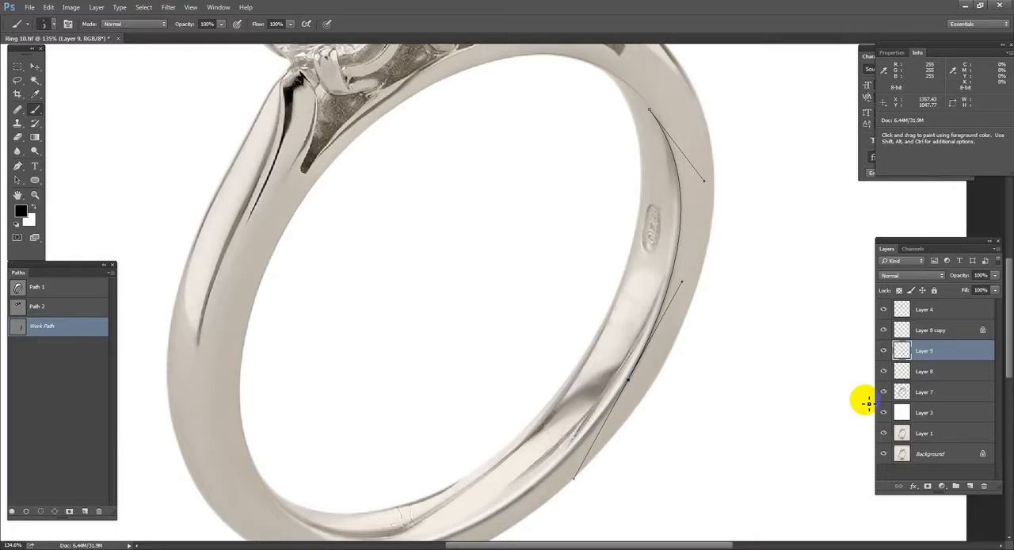
Step: Stroke the inner-rim path with the thin black brush on Layer 9, remove the path, and soften the line's ends with the Eraser
key(Return)
key(Delete)
key(e)
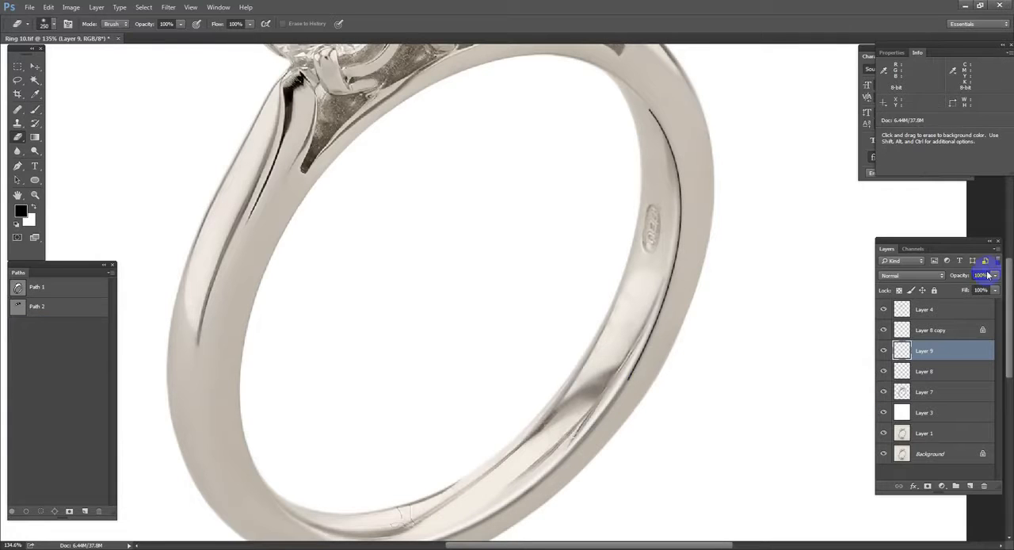
drag(683, 103, 683, 430)
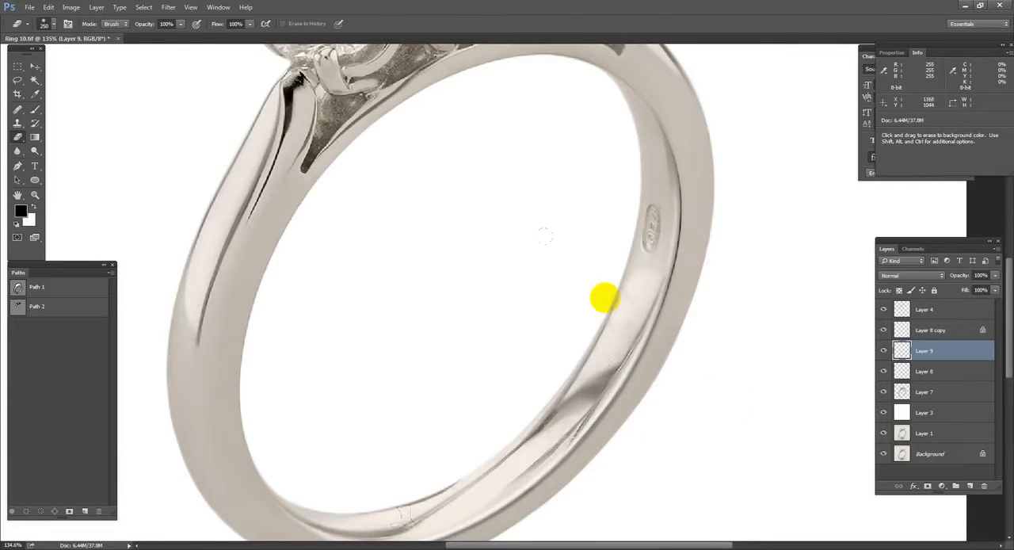
Step: Apply a Gaussian Blur to the rim line on Layer 9
click(180, 7)
mouse_move(215, 124)
click(339, 163)
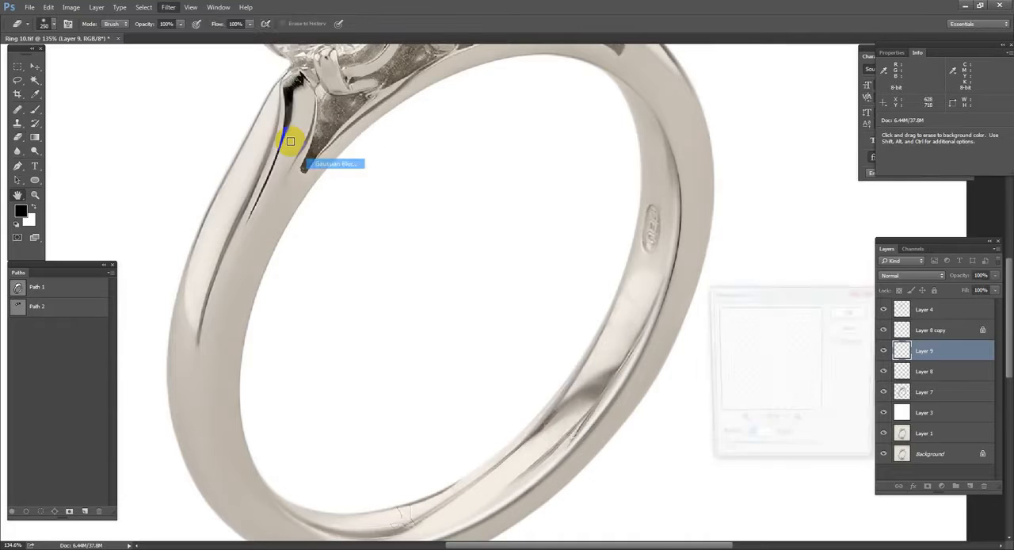
key(Return)
key(ctrl+0)
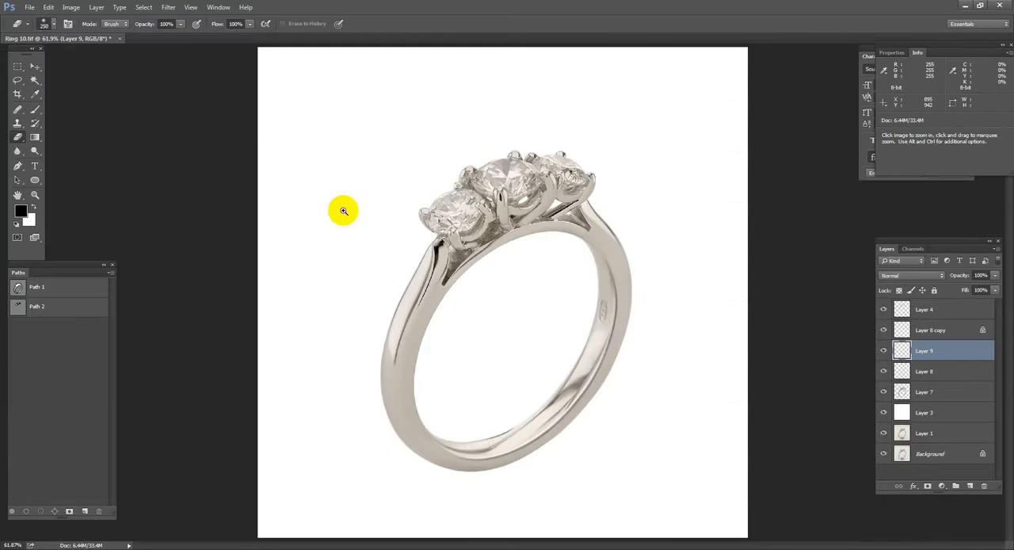
Step: Outline the scratched light area inside the bottom of the band with a closed pen path and load it as a feathered selection
drag(382, 309, 653, 425)
scroll(499, 426, up, 5)
key(p)
drag(360, 385, 483, 369)
click(567, 328)
click(469, 406)
click(420, 433)
click(338, 425)
key(ctrl+Return)
key(shift+F6)
key(Return)
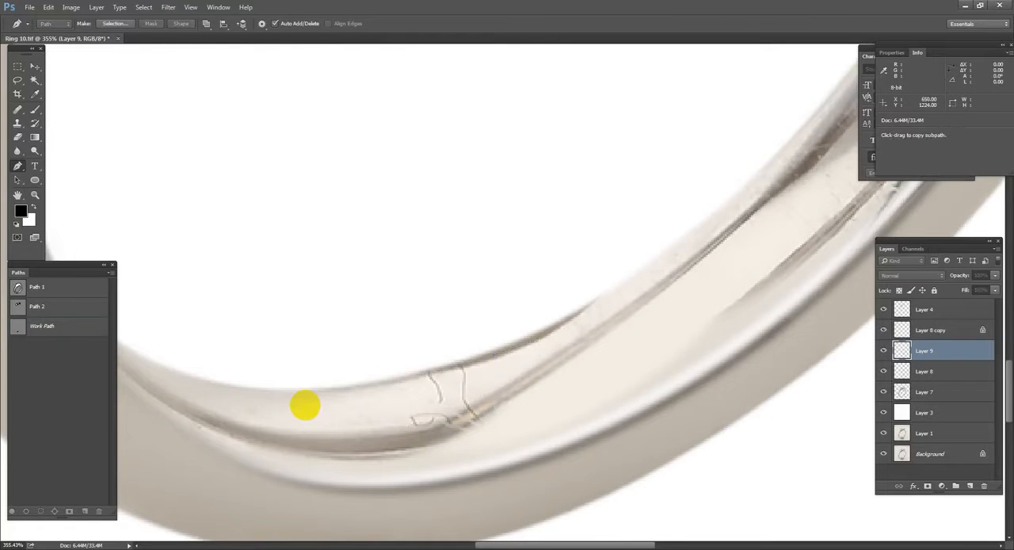
key(shift+F6)
key(Return)
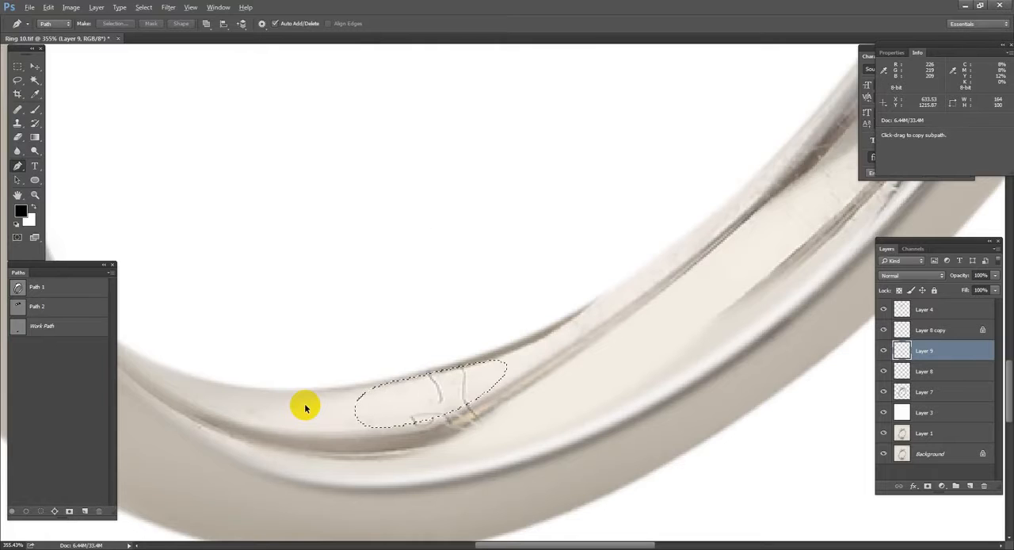
key(shift+F6)
key(Return)
Step: Paint over the scratches within the selection using a light metal colour sampled from the band
key(b)
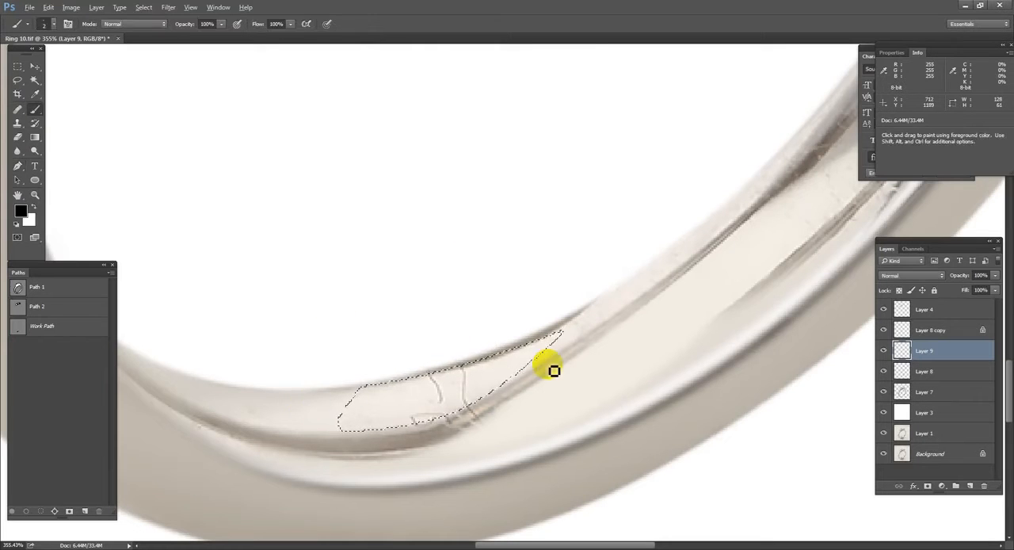
alt+click(500, 377)
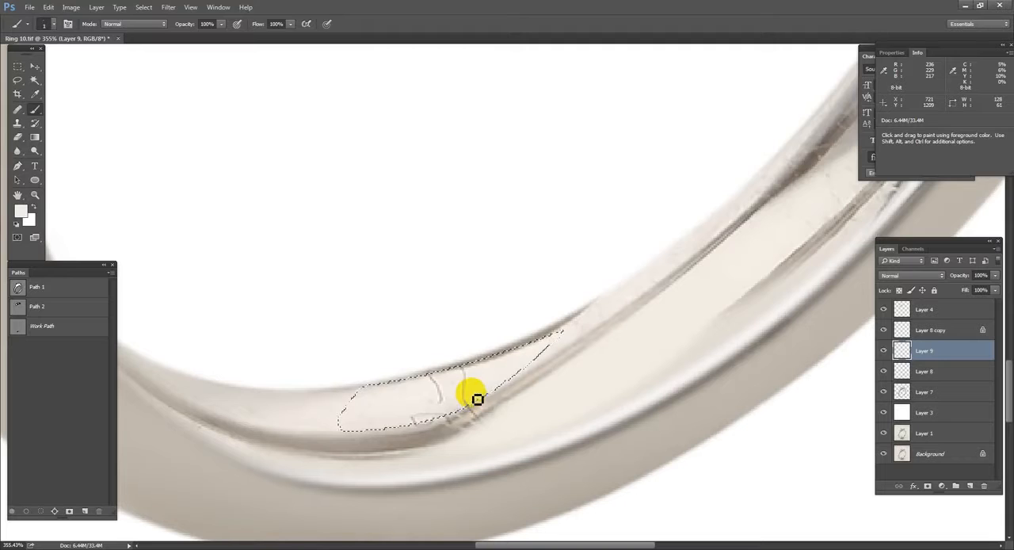
mouse_move(473, 396)
mouse_down()
mouse_move(436, 389)
mouse_move(409, 399)
mouse_move(462, 384)
mouse_move(415, 407)
mouse_move(445, 410)
mouse_move(488, 384)
mouse_move(476, 356)
mouse_move(402, 422)
mouse_up()
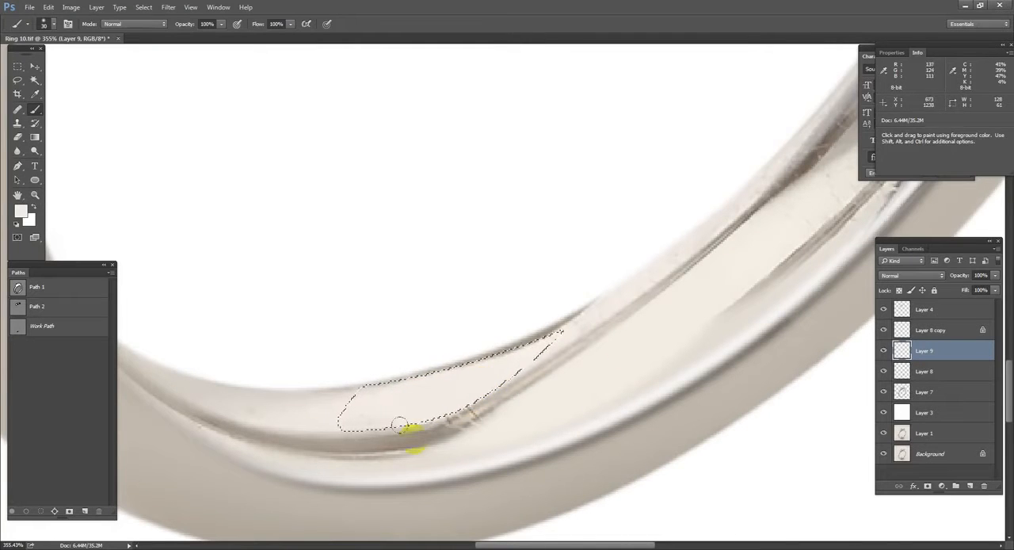
drag(622, 313, 611, 347)
Step: Select a thin strip along the inner rim at the band's lower part with a closed pen path and paint it with the light metal colour
scroll(618, 349, down, 3)
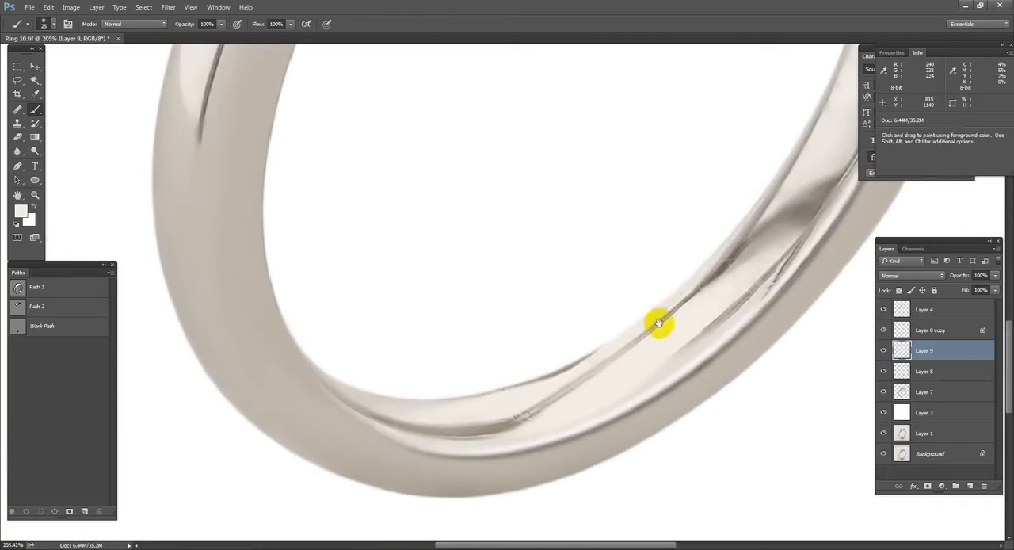
scroll(674, 301, down, 5)
scroll(686, 310, up, 5)
key(p)
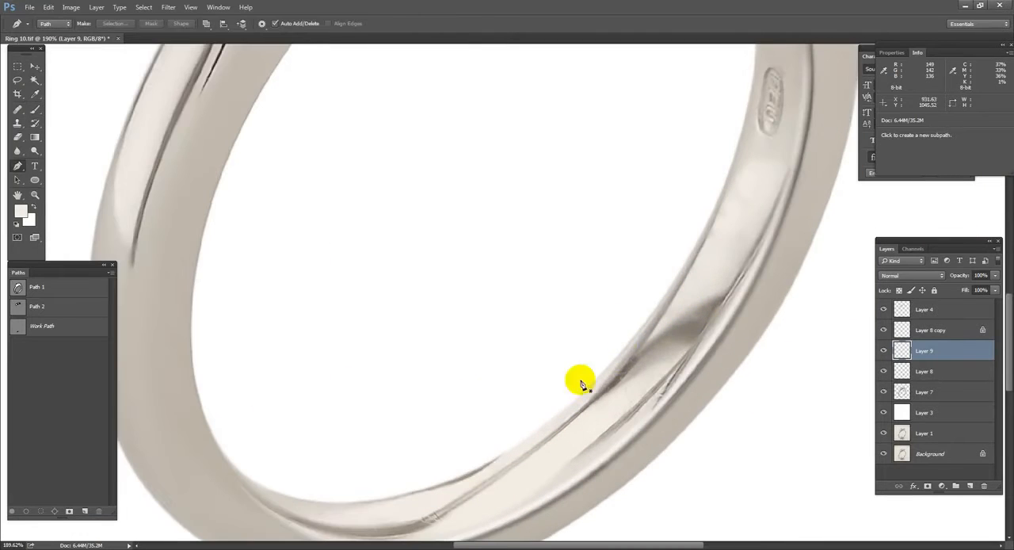
drag(472, 480, 583, 409)
click(644, 333)
drag(561, 443, 665, 325)
drag(529, 418, 415, 486)
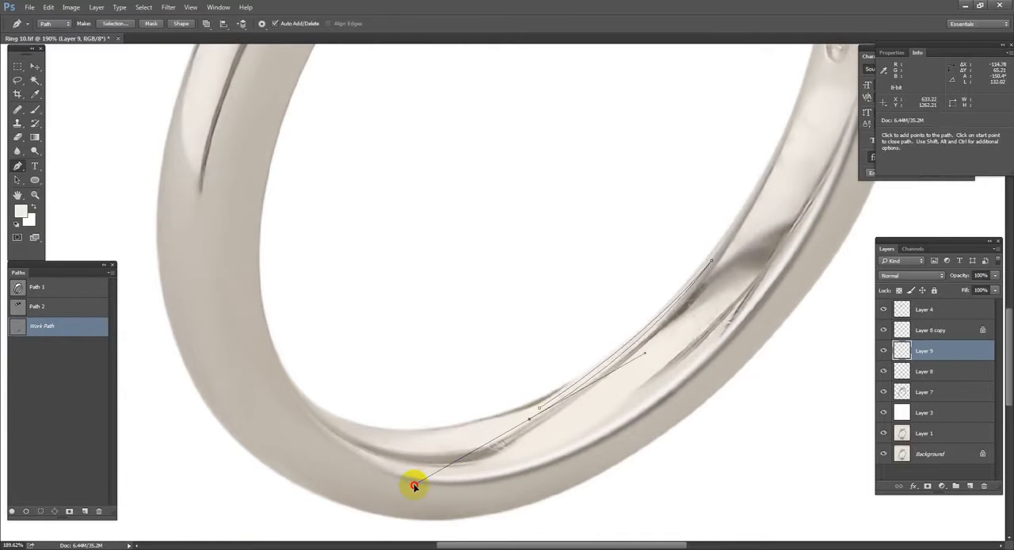
key(ctrl+Return)
key(b)
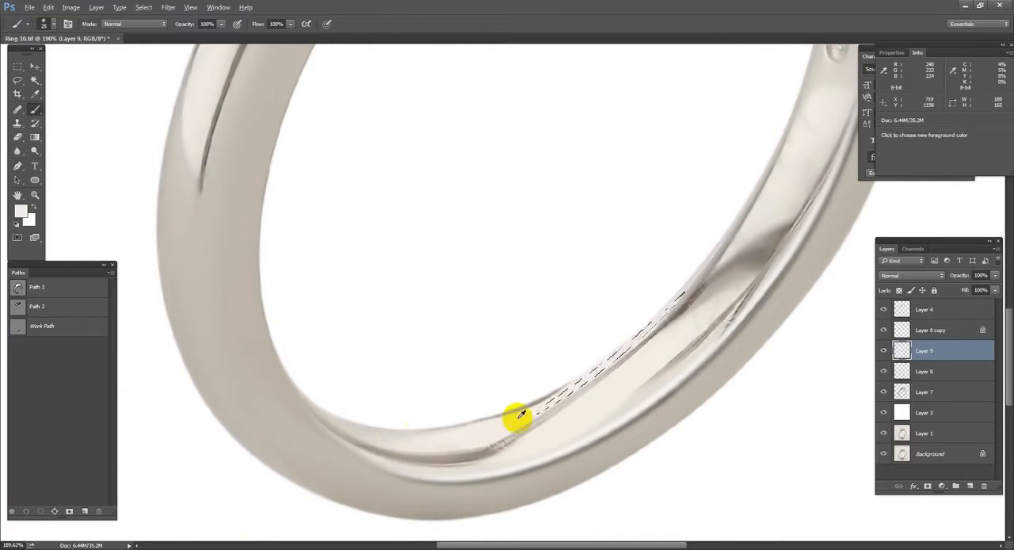
drag(566, 395, 671, 301)
key(ctrl+d)
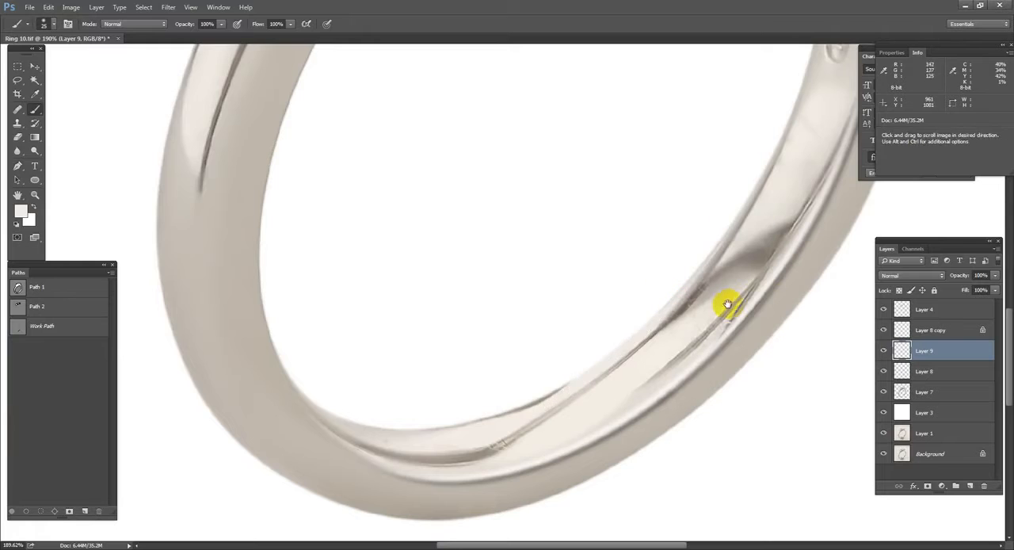
Step: Outline the light inner surface between the hallmark and the dark reflection with a closed pen path and load it as a feathered selection
alt+click(784, 256)
ctrl+click(786, 200)
drag(785, 199, 724, 306)
key(p)
click(662, 389)
drag(724, 268, 789, 226)
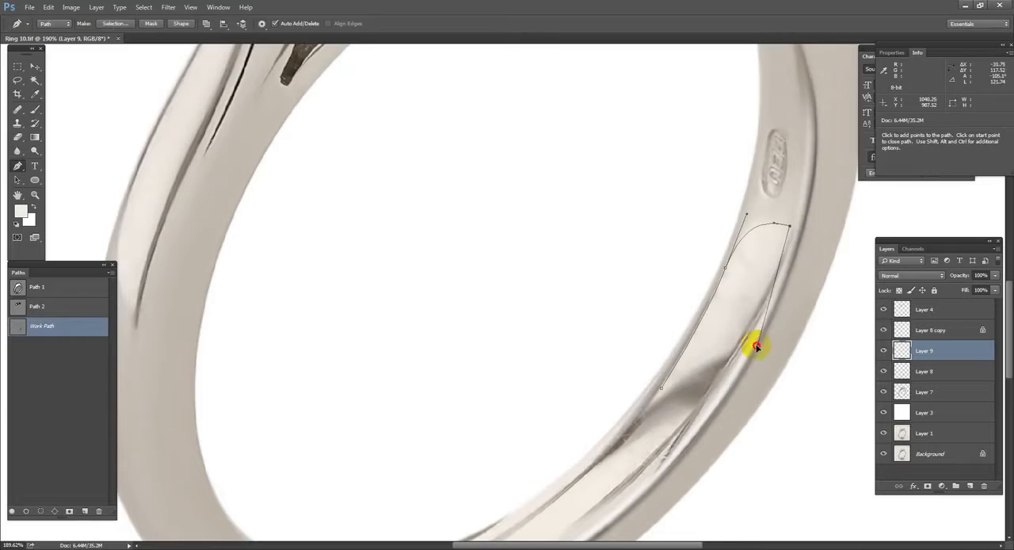
click(662, 388)
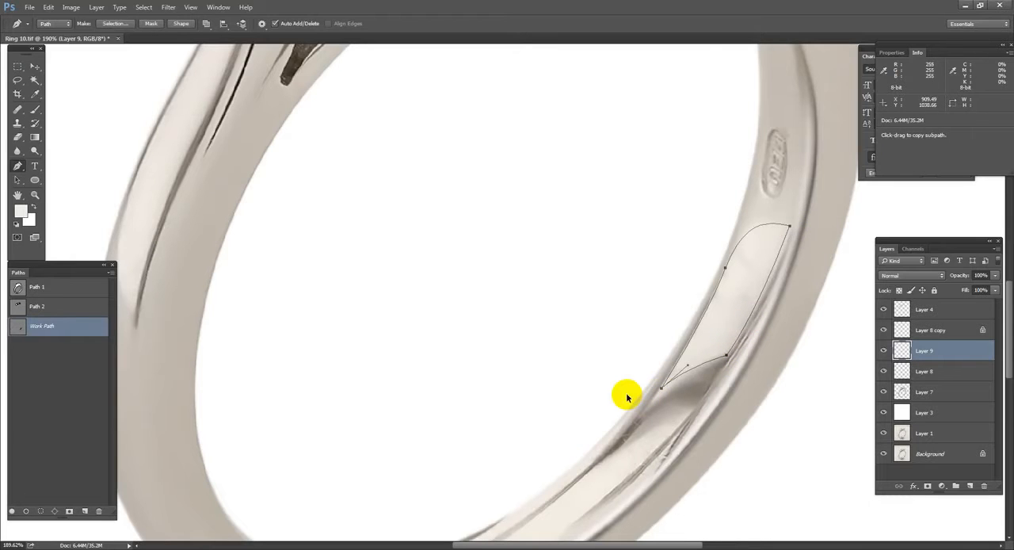
key(ctrl+Return)
key(shift+F6)
key(Return)
Step: Smooth the selected surface below the hallmark by painting it with a light metal colour and a larger soft brush
key(b)
mouse_move(758, 299)
mouse_down()
mouse_move(760, 253)
mouse_move(736, 283)
mouse_move(648, 294)
mouse_move(714, 309)
mouse_move(727, 333)
mouse_up()
alt+click(778, 401)
key(bracketright)
key(bracketright)
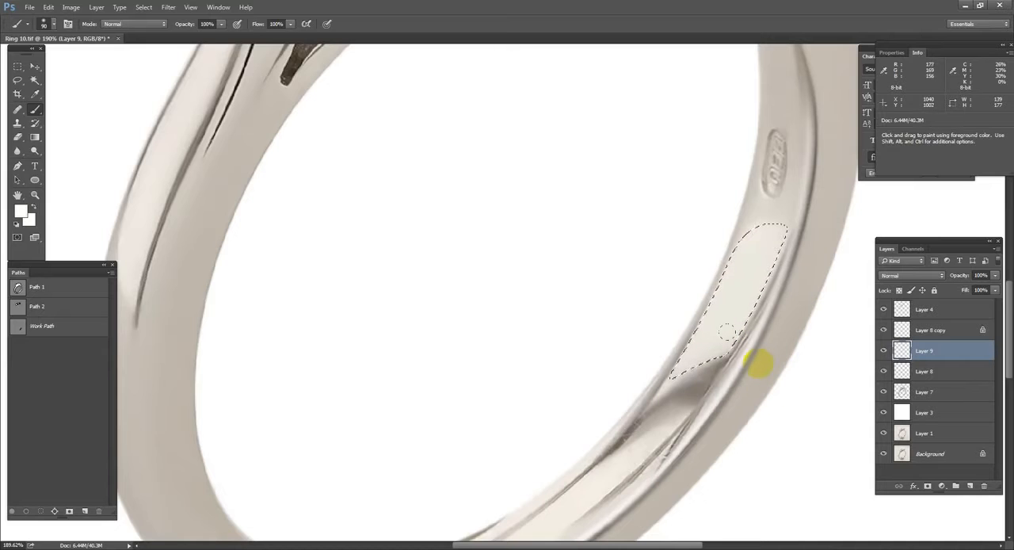
key(ctrl+0)
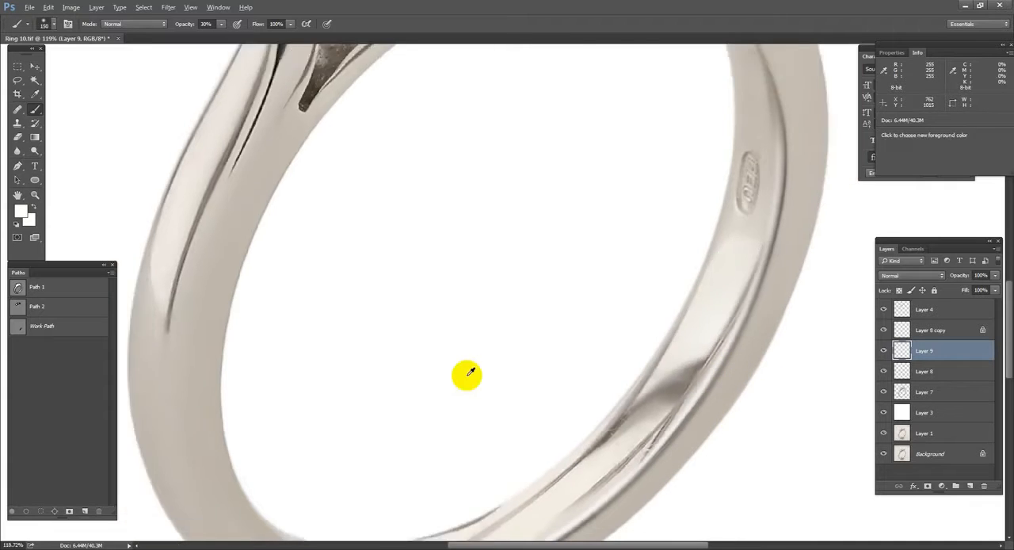
Step: Draw a closed curved pen path from the band's left shoulder line down to its bottom edge and load it as a feathered selection
scroll(502, 383, up, 4)
key(p)
drag(382, 140, 312, 319)
drag(480, 410, 557, 415)
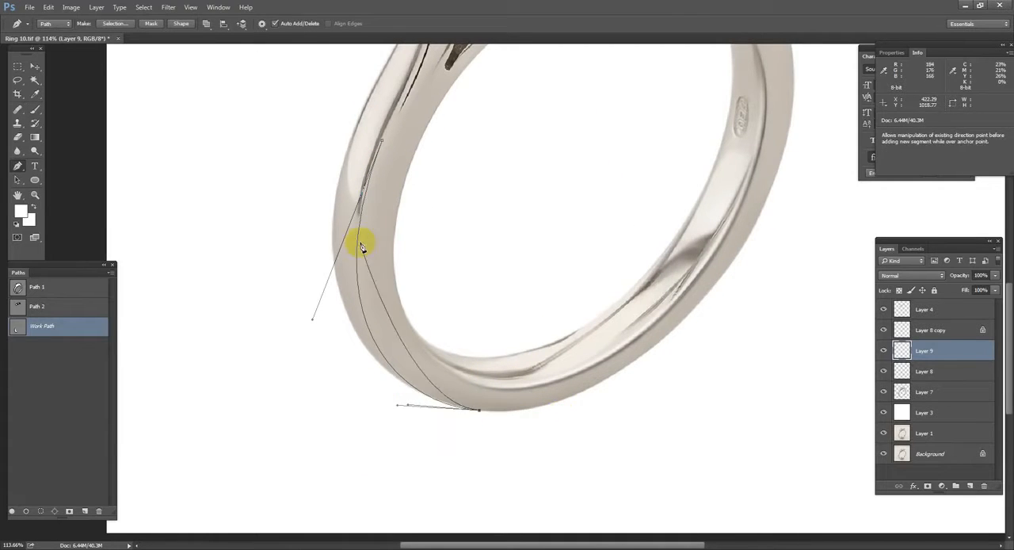
drag(382, 140, 417, 72)
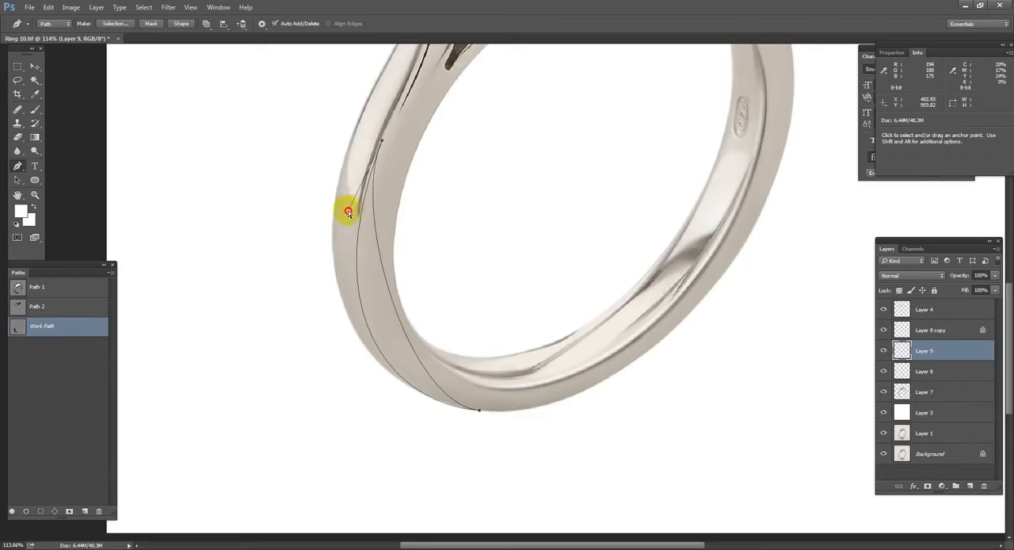
ctrl+click(382, 256)
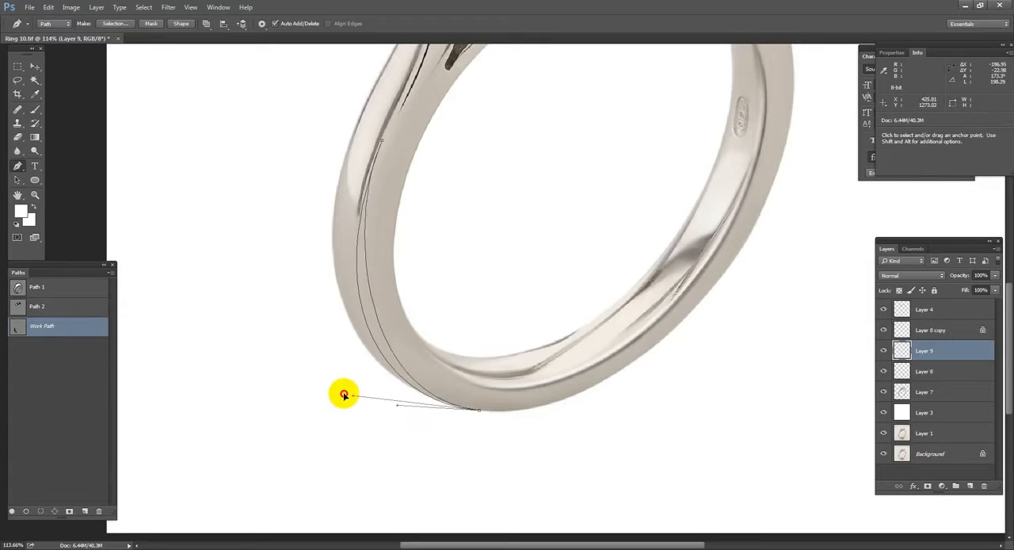
key(ctrl+Return)
key(shift+F6)
key(Return)
key(q)
key(q)
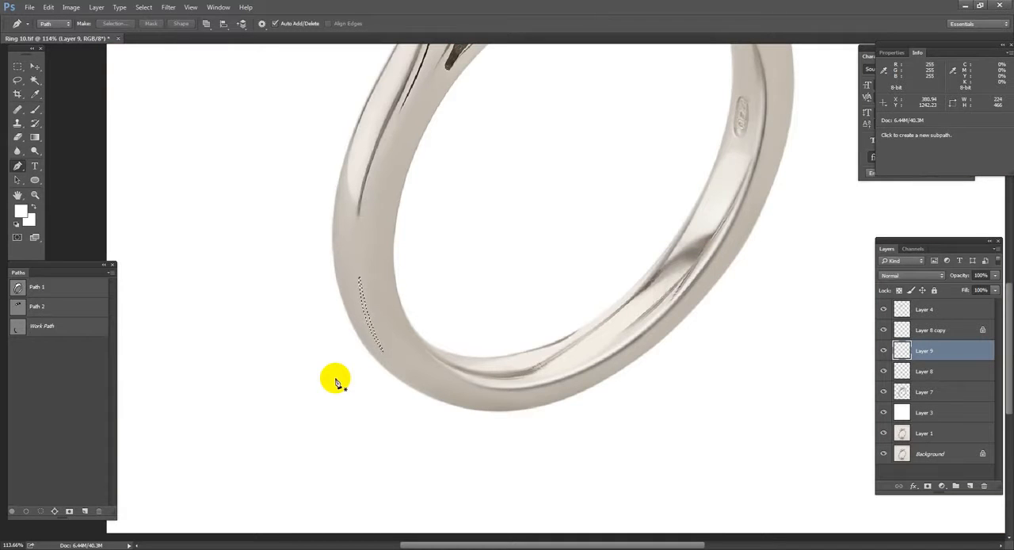
Step: Create a new layer, fill the curved selection with black, and deselect
key(ctrl+shift+alt+n)
key(d)
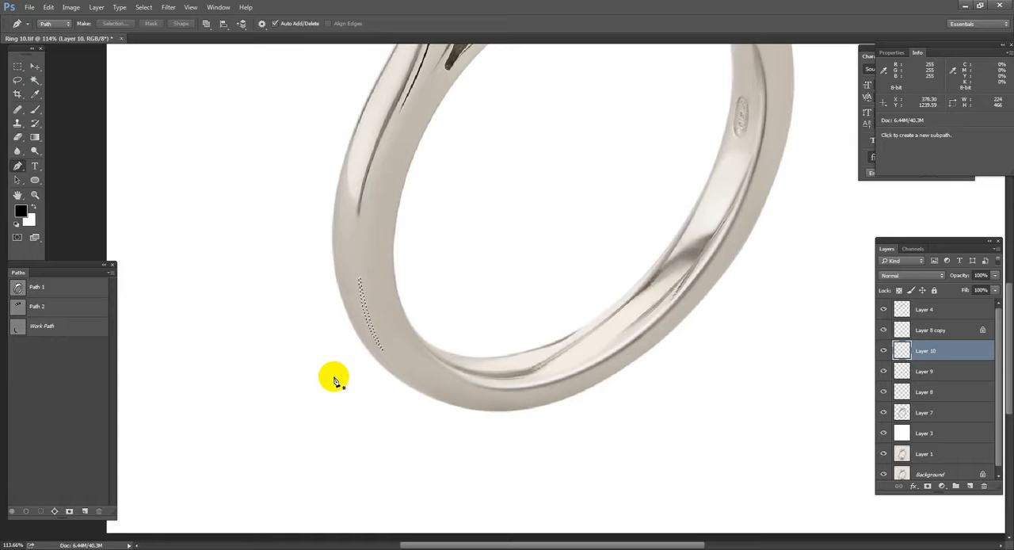
key(alt+BackSpace)
key(ctrl+d)
key(v)
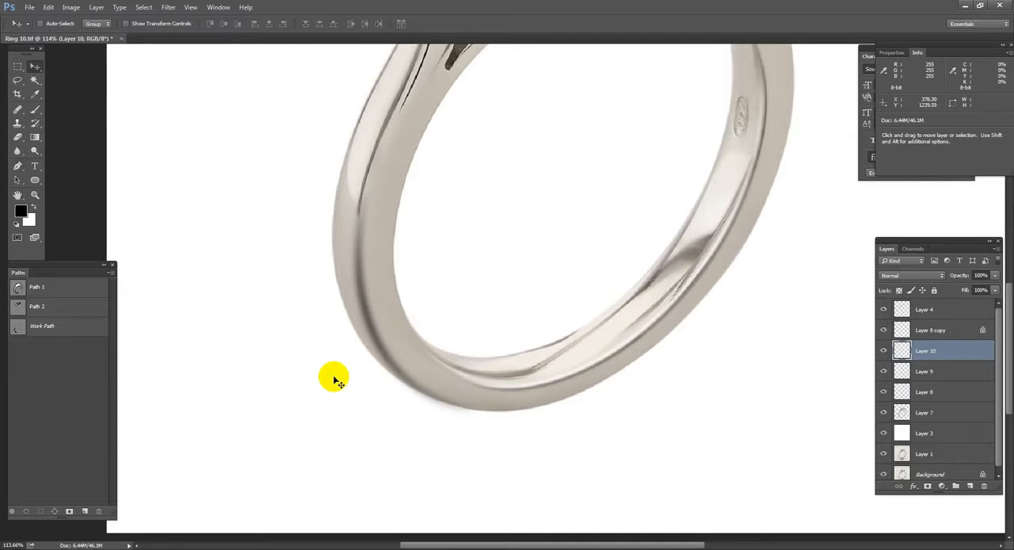
Step: Set the black shading layer's opacity to 30% and erase its excess at the band's left side
key(3)
key(e)
drag(408, 220, 405, 230)
Step: Compare the retouched ring with the original photo by isolating the Background layer and restoring the other layers
scroll(548, 263, down, 5)
scroll(547, 264, down, 1)
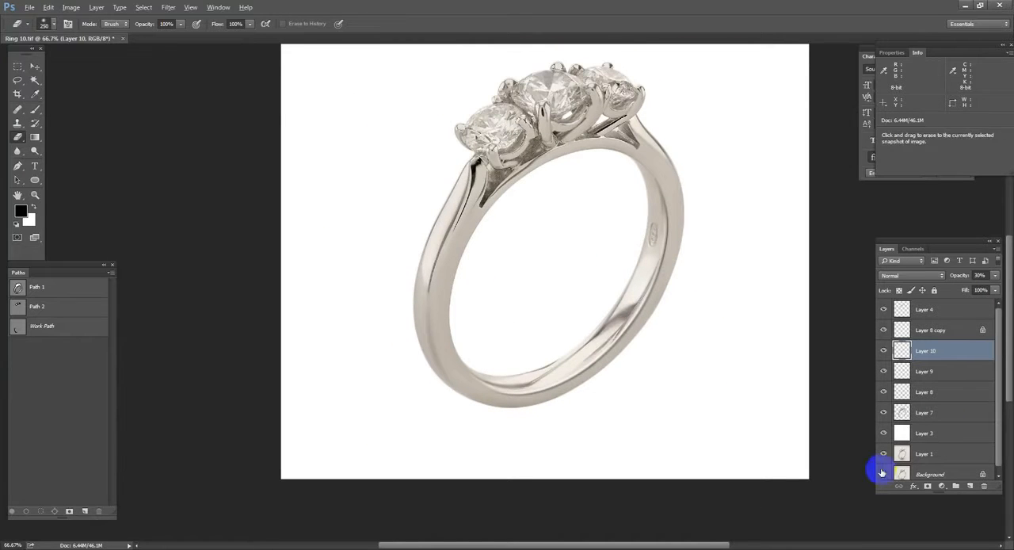
scroll(902, 461, down, 1)
alt+click(886, 473)
alt+click(887, 472)
alt+click(887, 472)
alt+click(887, 472)
alt+click(888, 472)
alt+click(888, 472)
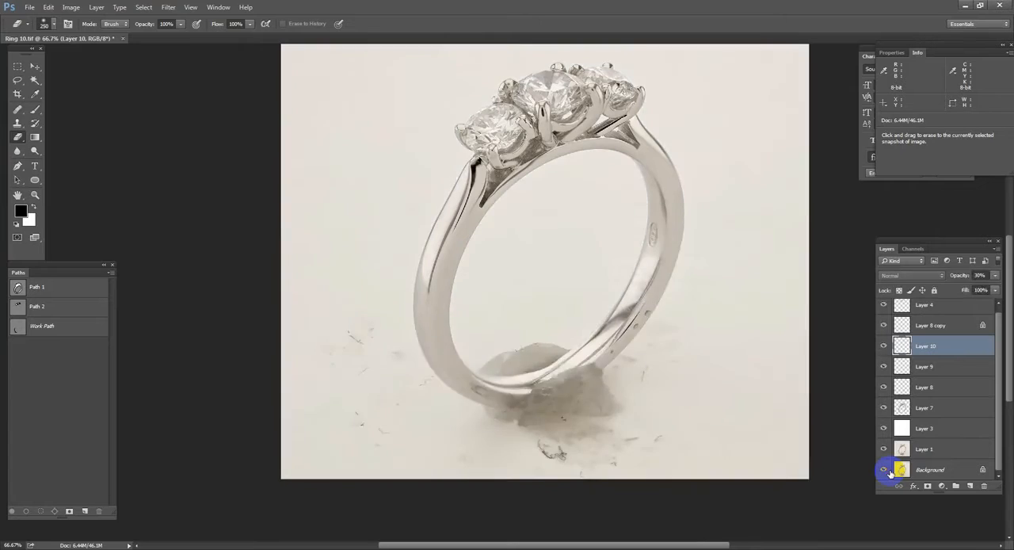
alt+click(888, 472)
Step: Group the layers from Layer 7 up to Layer 8 copy and check the group by toggling its visibility
click(939, 410)
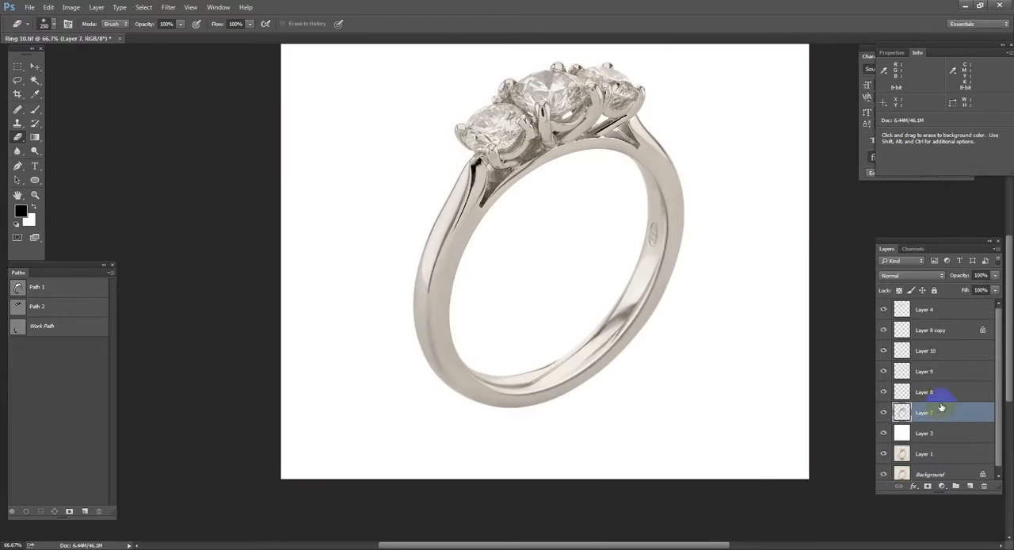
shift+click(926, 339)
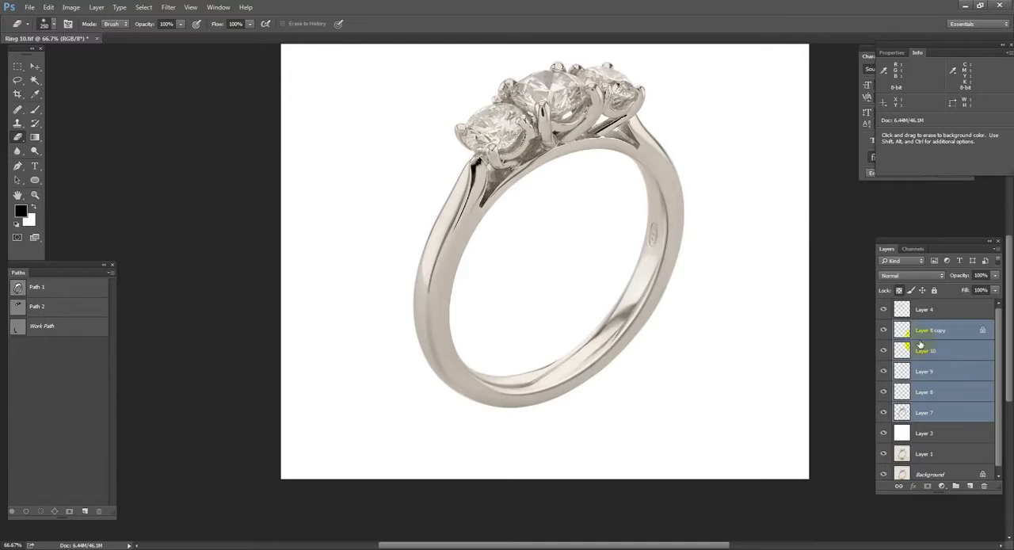
key(ctrl+g)
click(883, 328)
click(884, 328)
Step: Stamp only Group 1's content into a new merged layer above it and leave just the group hidden
click(912, 314)
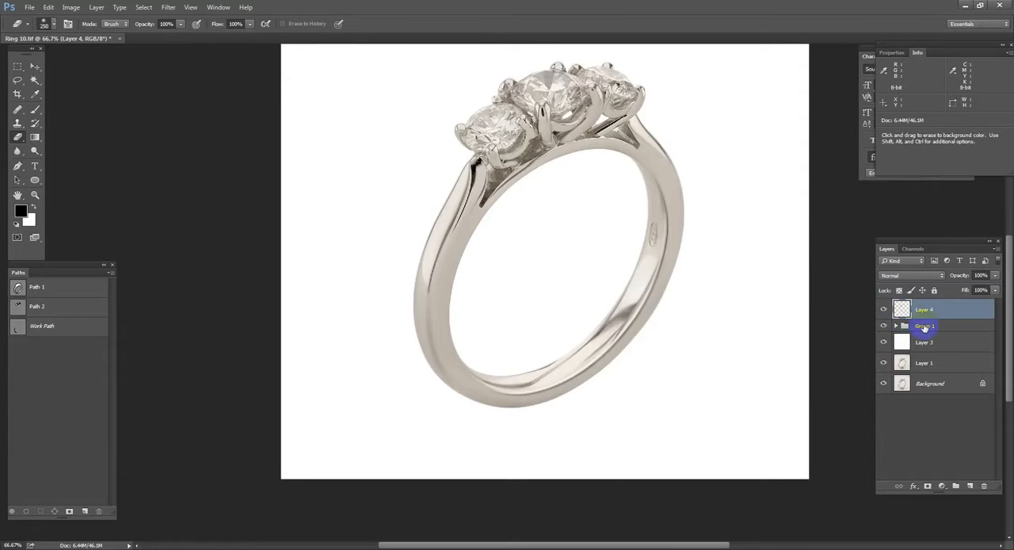
click(923, 328)
alt+click(883, 327)
key(ctrl+shift+alt+e)
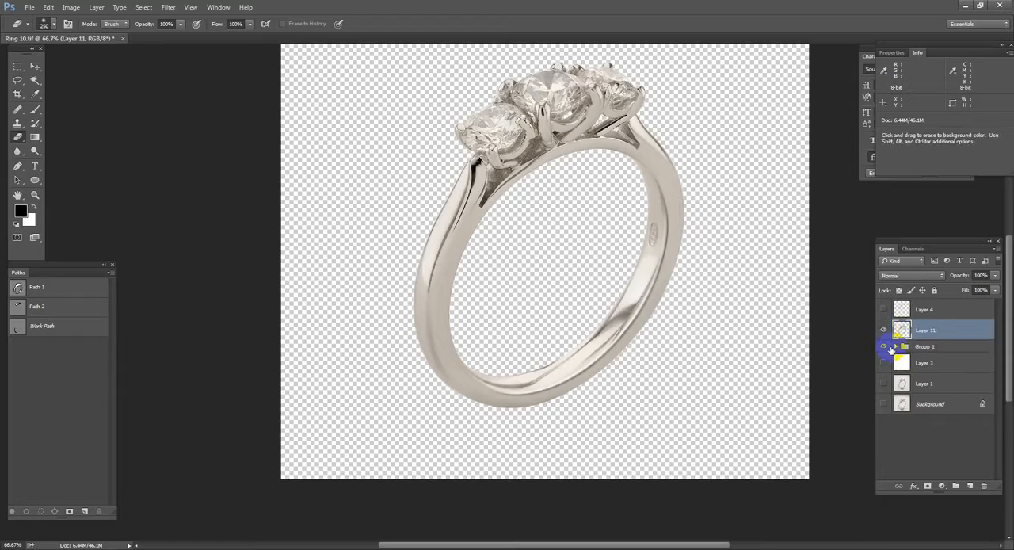
drag(886, 372, 882, 413)
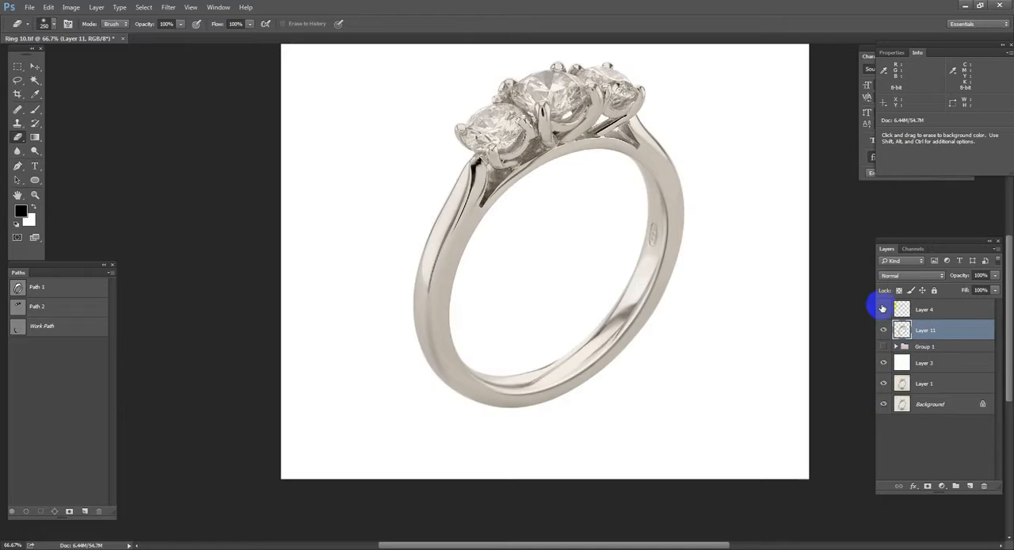
Step: Start the Camera Raw filter on the merged metal in Layer 11, setting its Saturation to -100 and Temperature to +25
drag(396, 159, 766, 495)
click(168, 7)
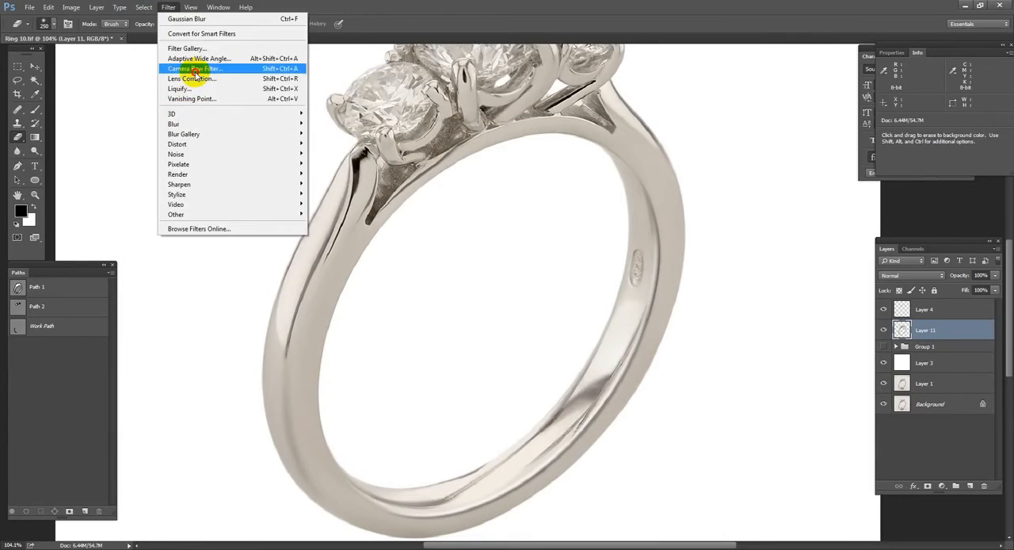
click(193, 70)
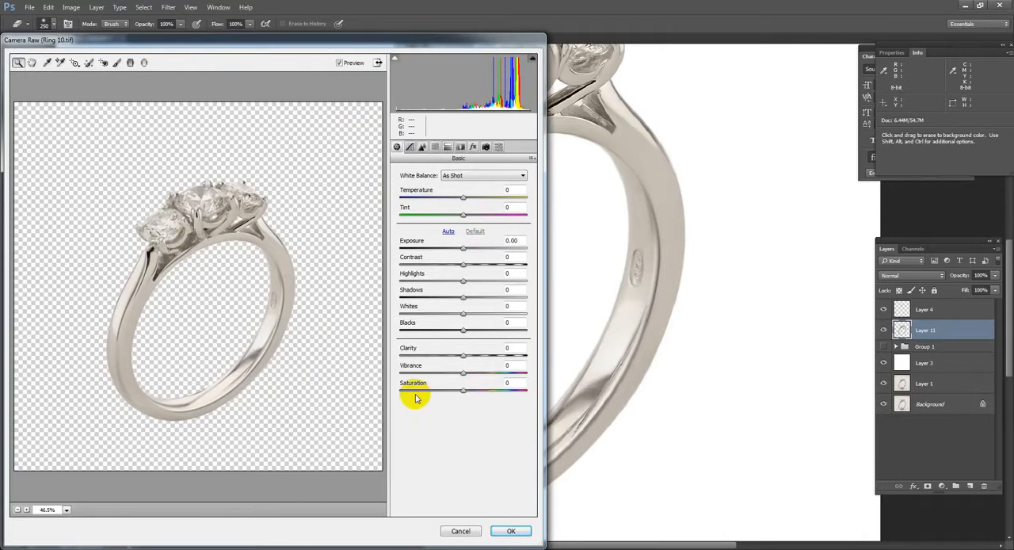
click(400, 391)
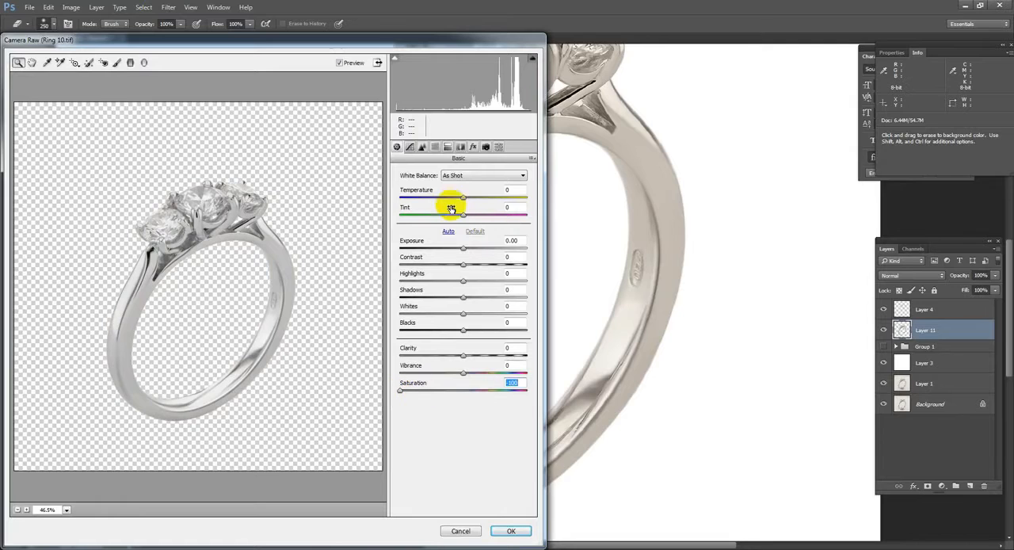
drag(460, 198, 475, 198)
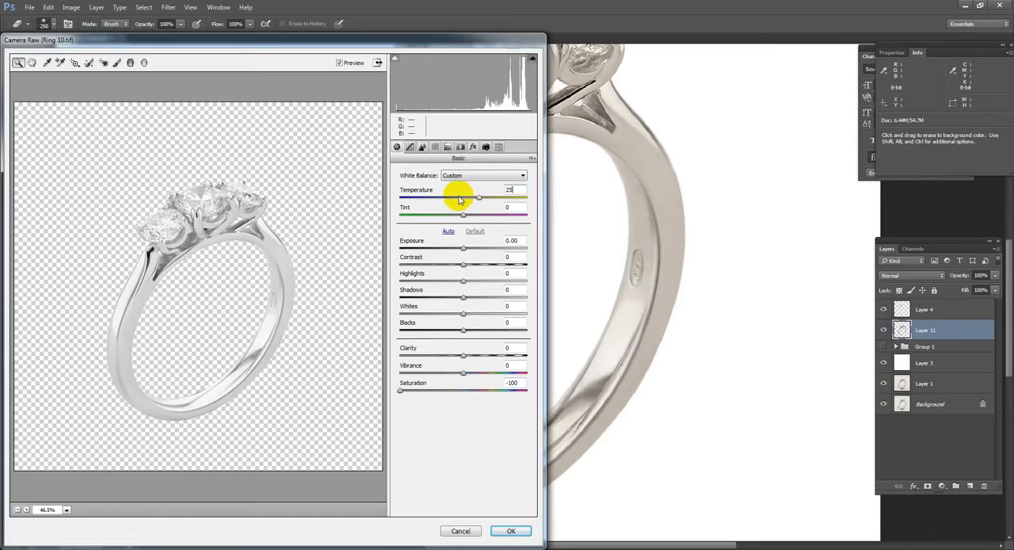
Step: Set the metal's Contrast to 10, adjust its Clarity, and apply the Camera Raw filter
click(510, 256)
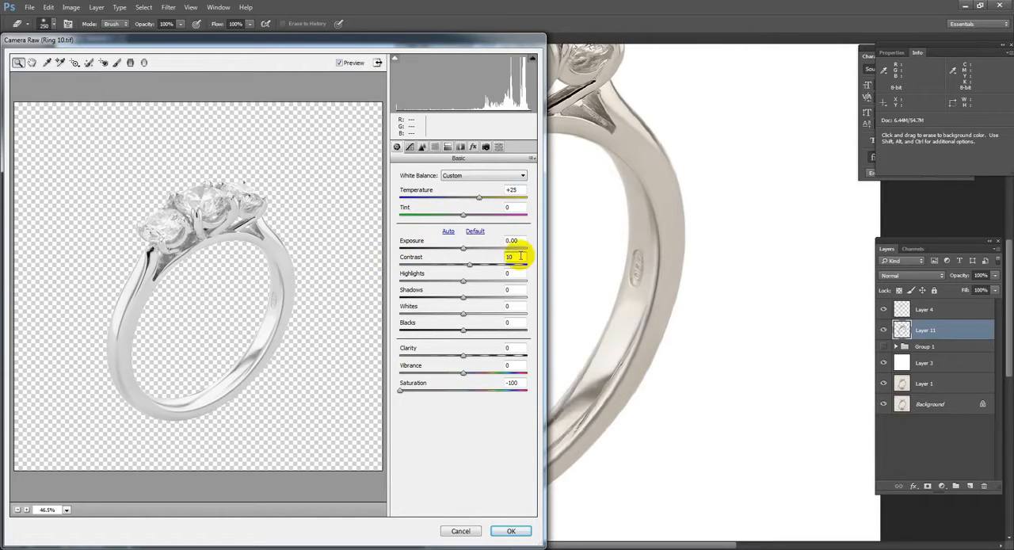
drag(518, 256, 332, 252)
drag(515, 347, 345, 346)
text(1)
click(423, 147)
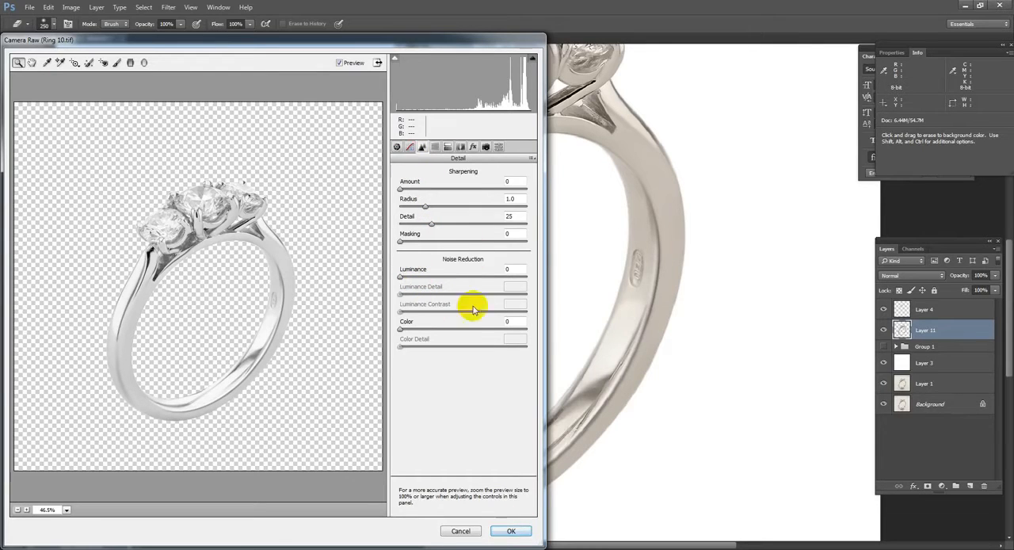
click(517, 533)
scroll(671, 268, down, 1)
drag(258, 149, 788, 415)
key(ctrl+0)
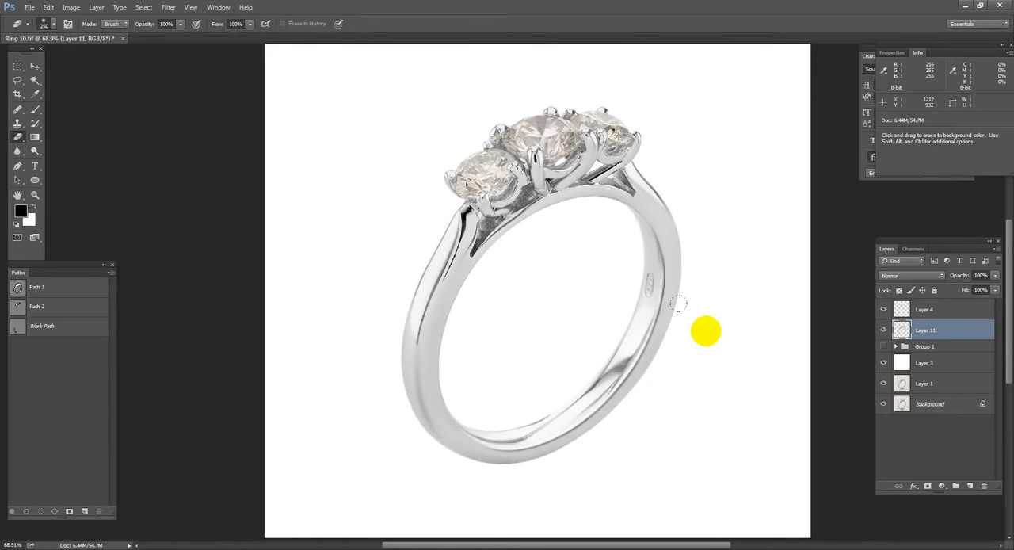
Step: Start Camera Raw on the diamonds in Layer 4, setting Saturation to -49 for Reds, -51 for Oranges, -100 for Yellows and 50 for Blues
key(p)
drag(797, 311, 797, 347)
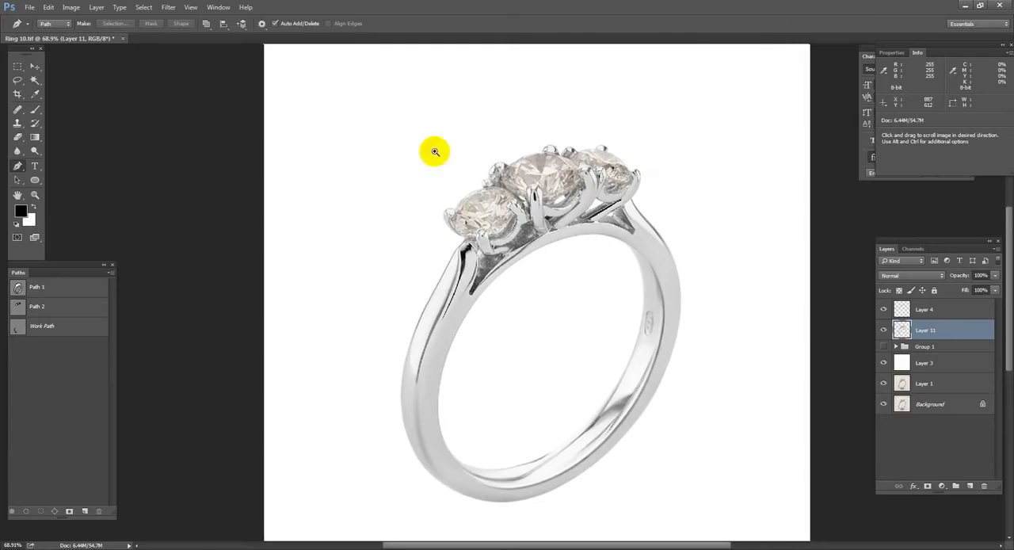
drag(435, 151, 654, 237)
scroll(624, 252, down, 3)
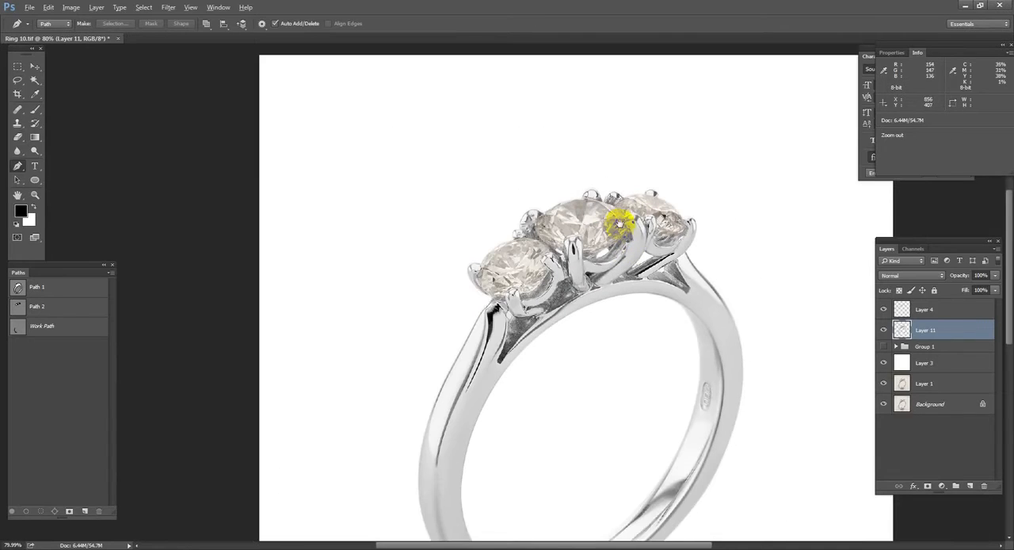
click(927, 309)
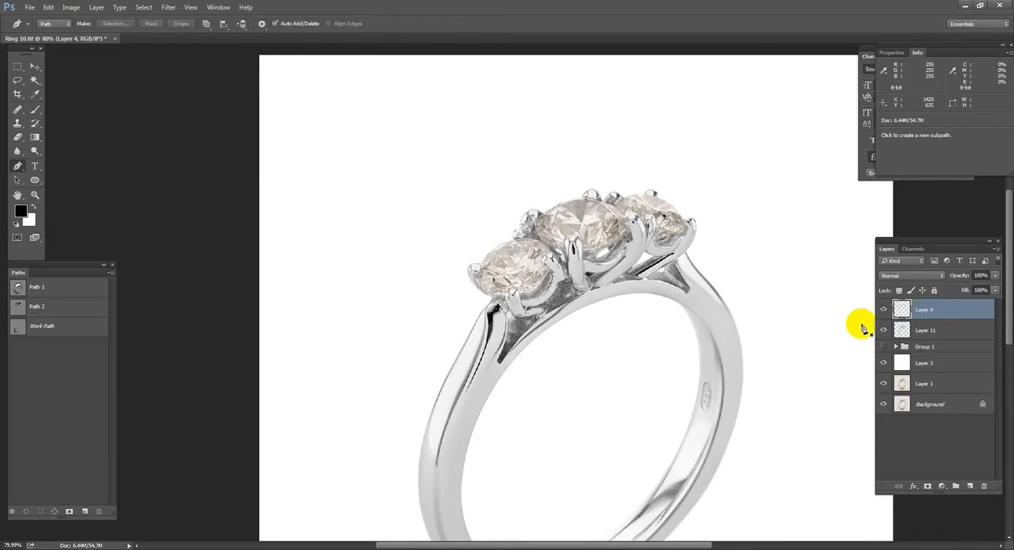
click(168, 7)
click(187, 69)
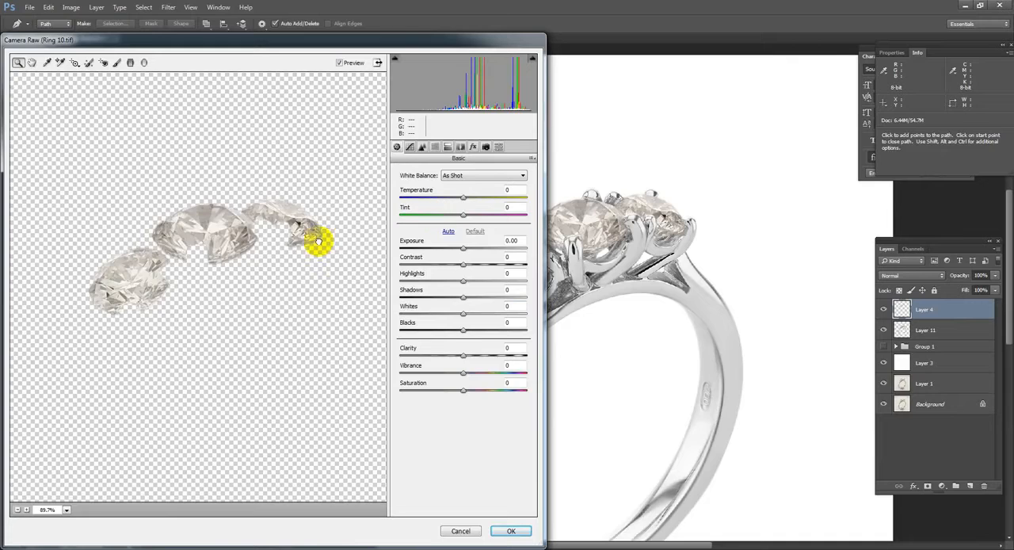
click(436, 147)
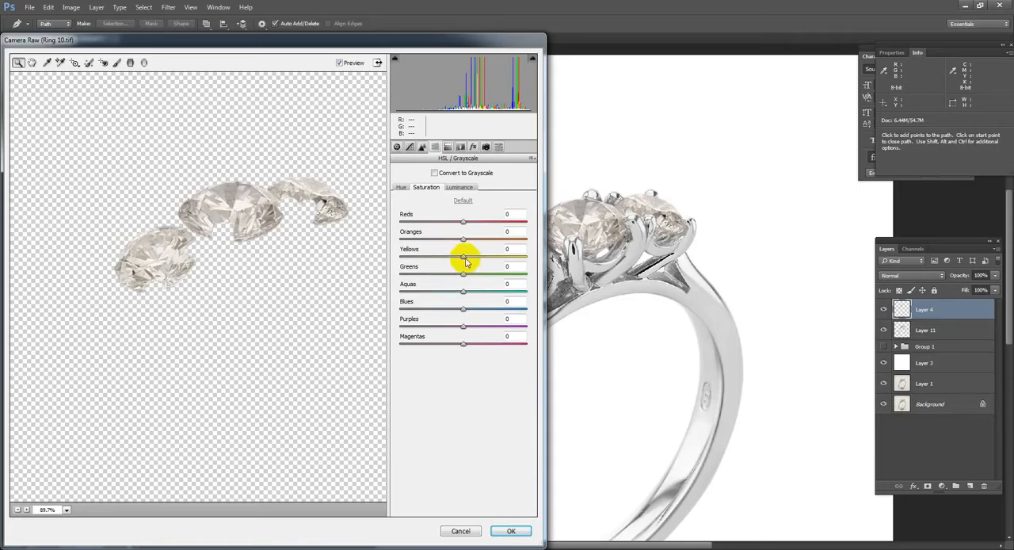
drag(458, 257, 389, 253)
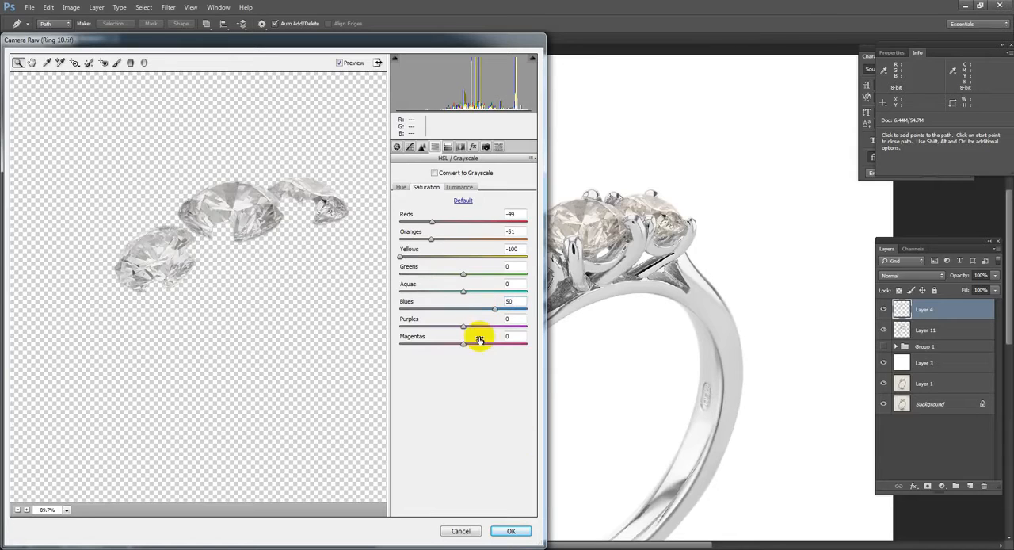
Step: Set the diamonds' Temperature to -5 and raise their Contrast to about 19 in the Camera Raw basic adjustments
click(396, 148)
click(510, 189)
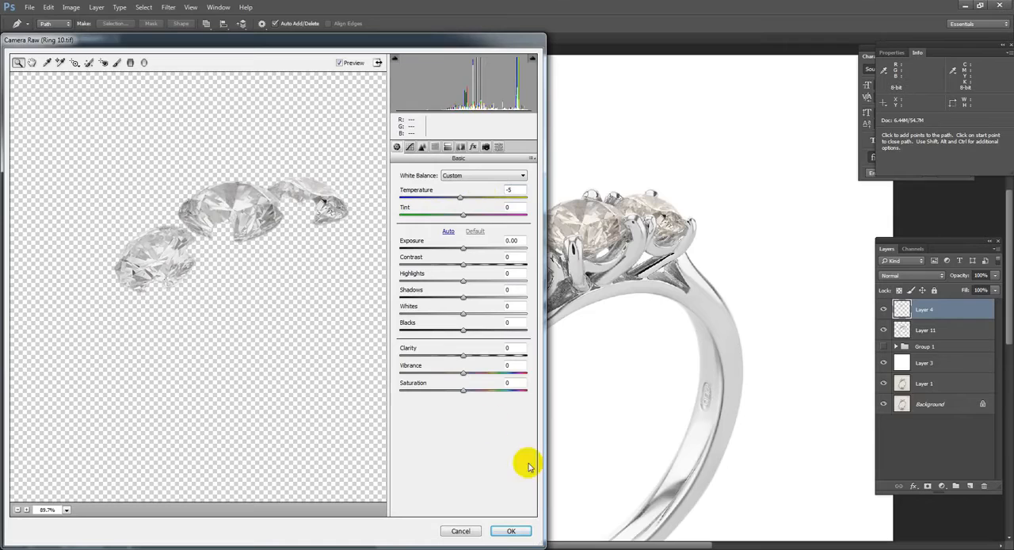
drag(146, 137, 347, 260)
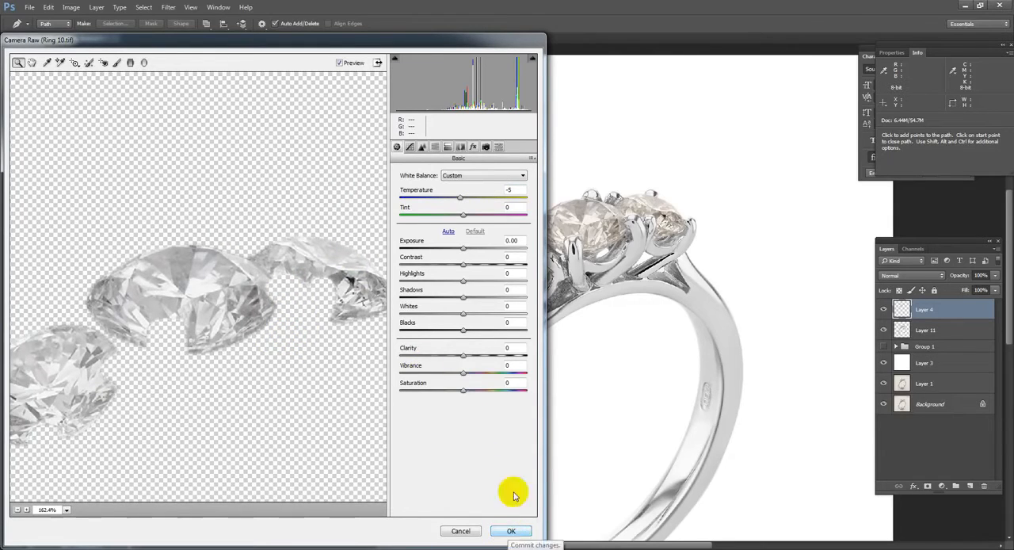
drag(463, 264, 475, 262)
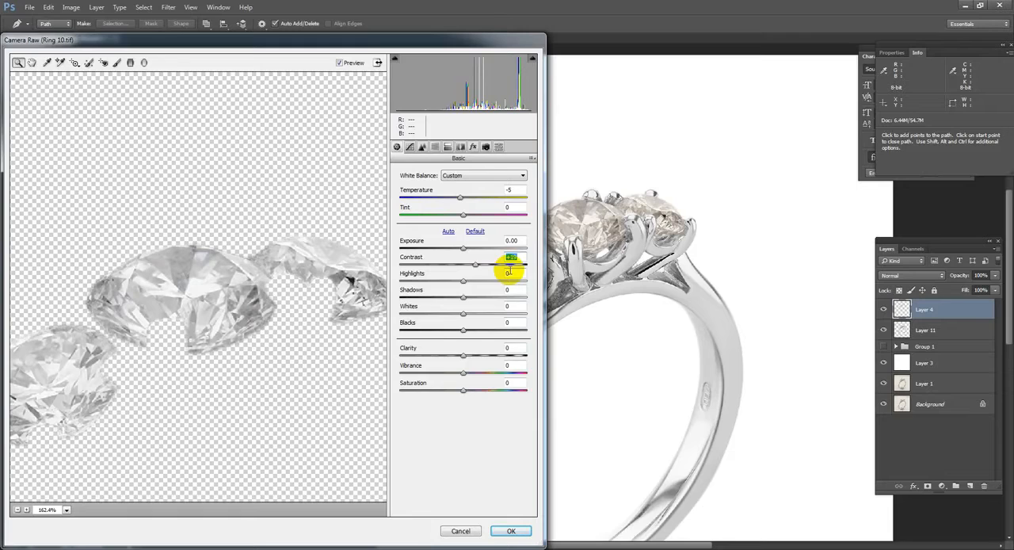
Step: Set the tone curve's Highlights, Lights and Darks to +10 each and apply the filter to the diamonds
click(409, 148)
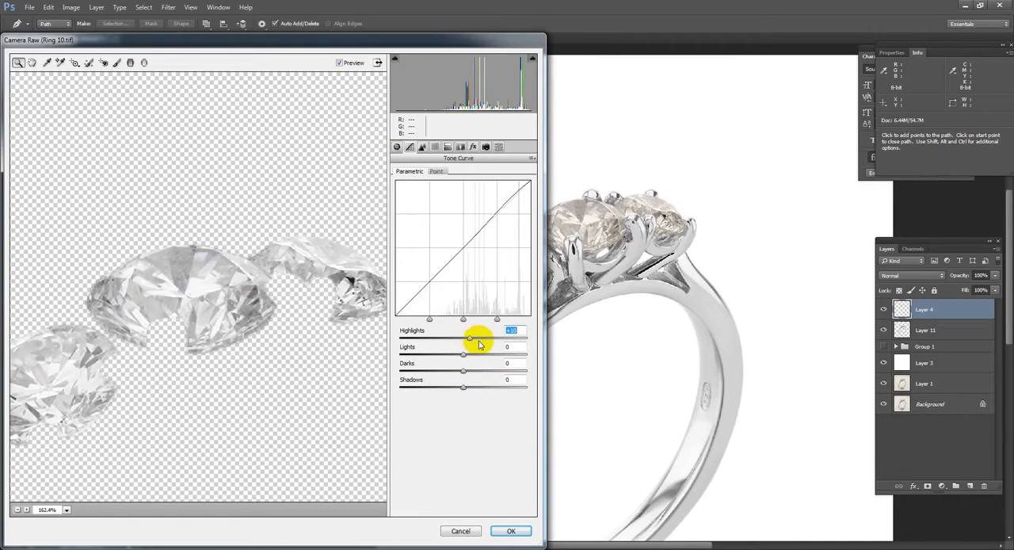
text(15)
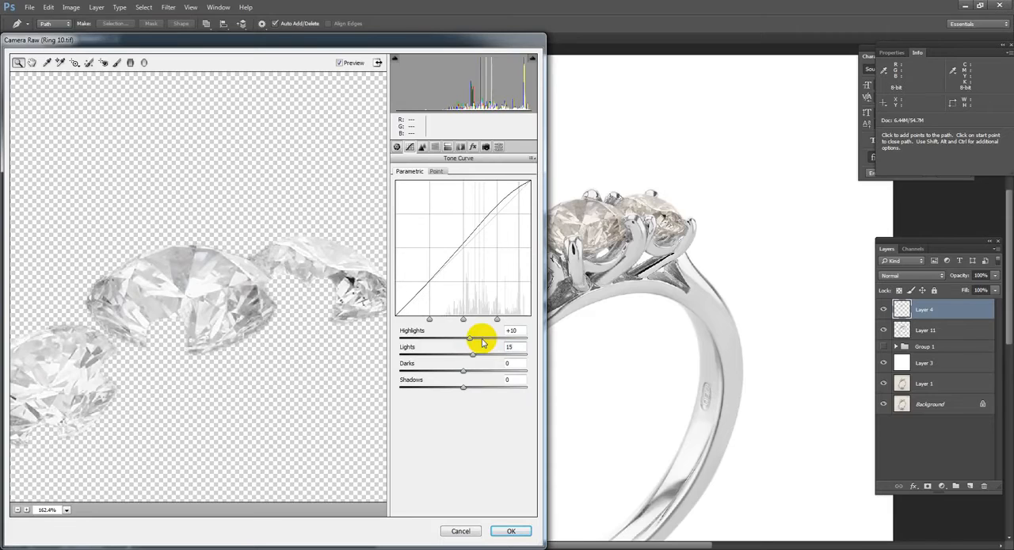
key(BackSpace)
text(0)
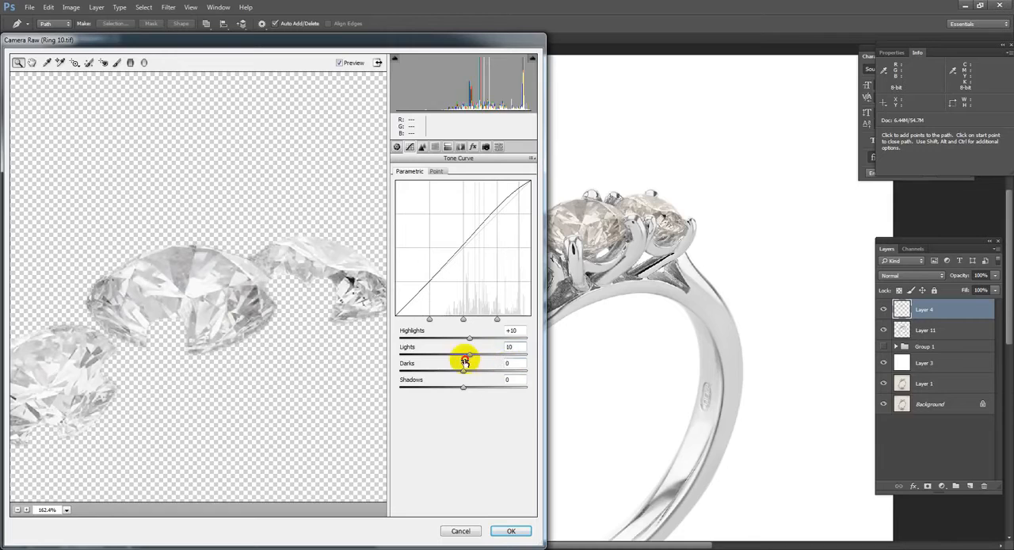
click(508, 363)
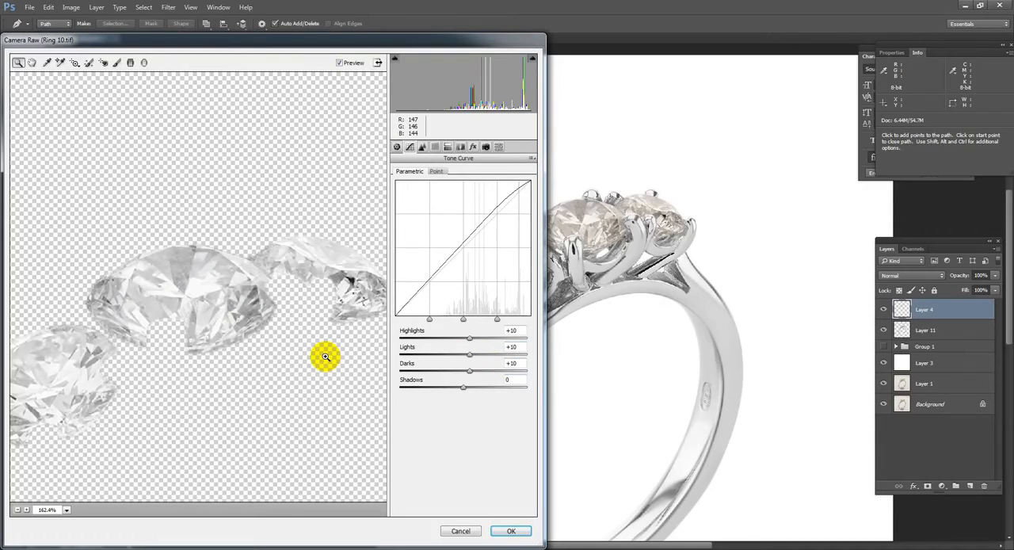
key(Return)
Step: Sharpen the diamonds in Layer 4 with Unsharp Mask at an Amount of 60% and a Radius of 60 pixels
drag(330, 170, 812, 356)
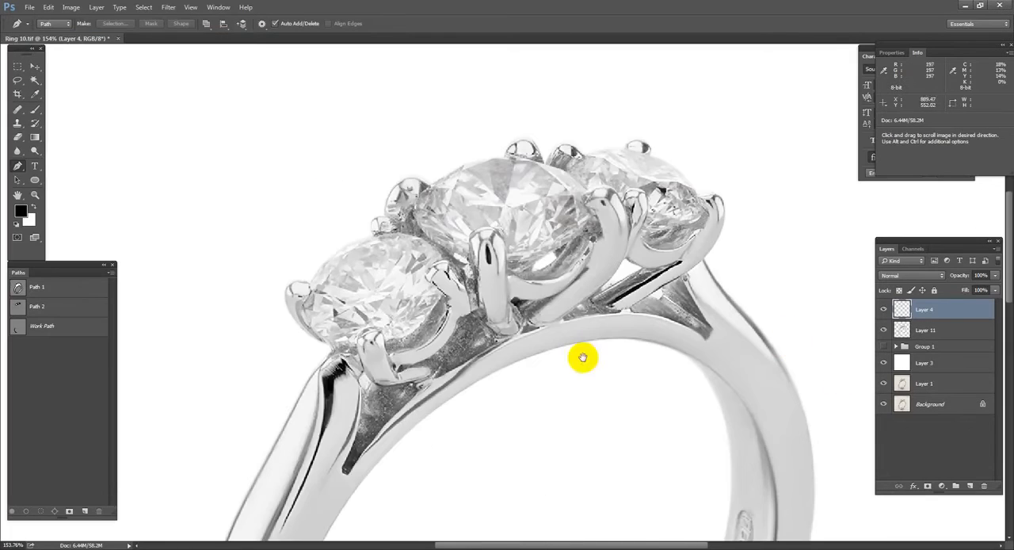
ctrl+alt+click(620, 315)
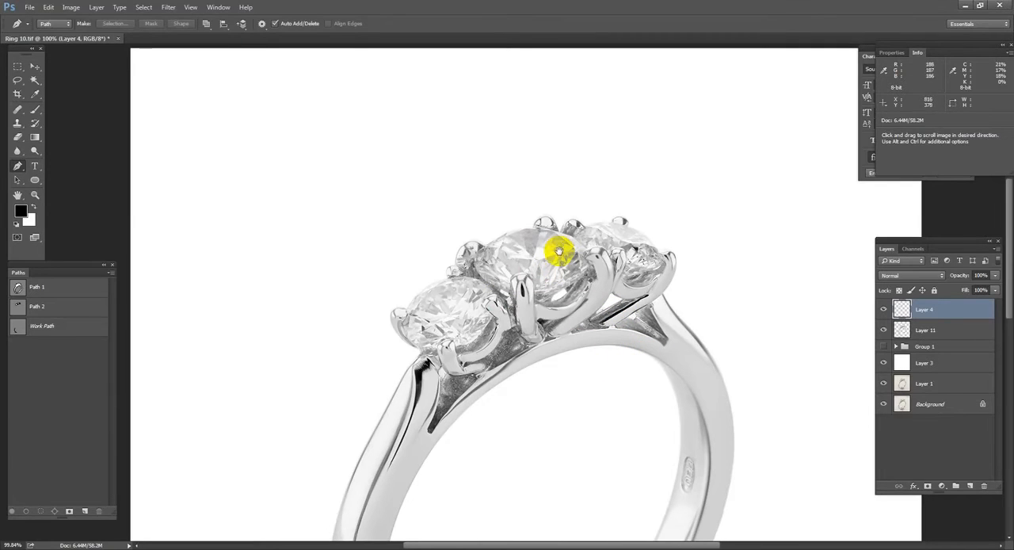
drag(561, 334, 555, 299)
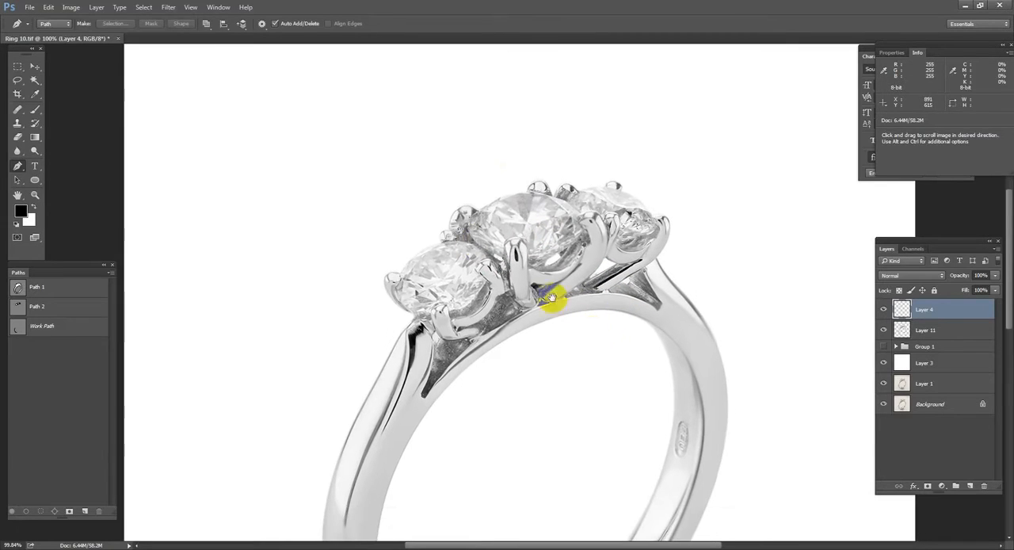
click(178, 9)
mouse_move(203, 187)
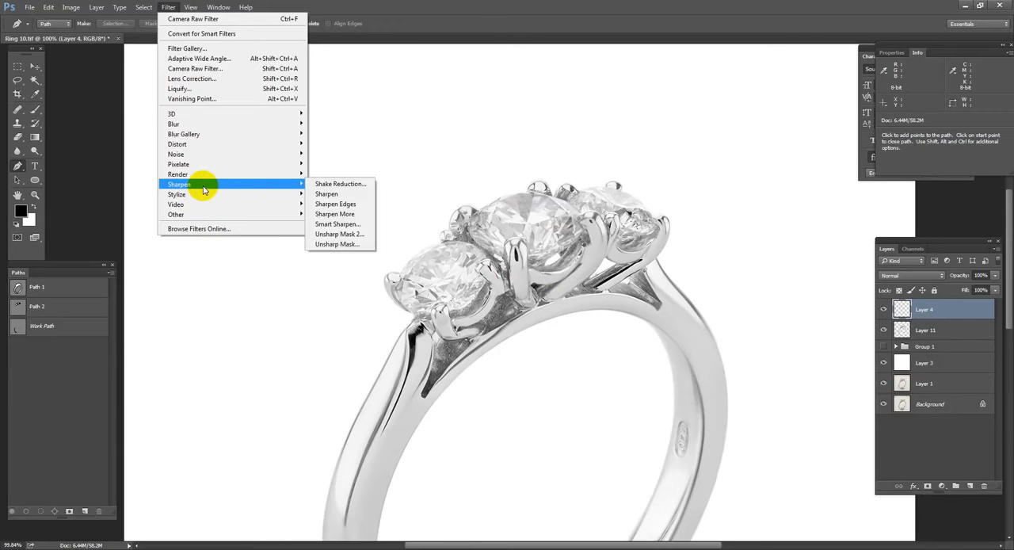
click(337, 244)
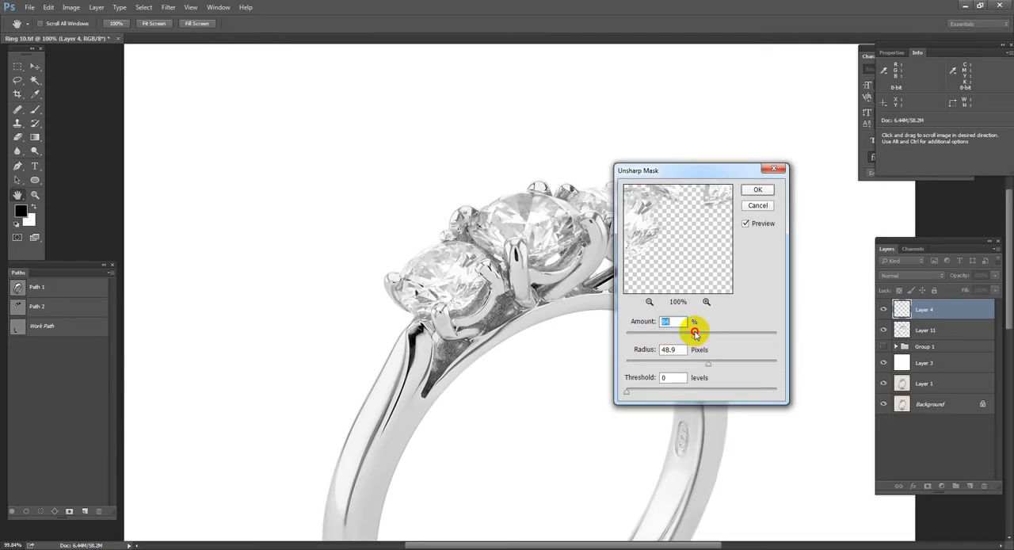
drag(696, 333, 698, 333)
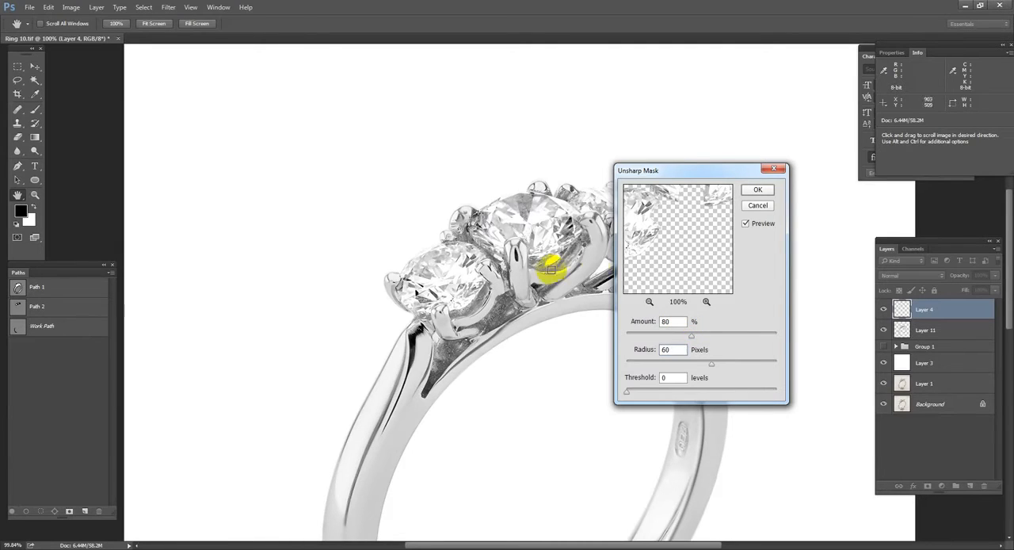
click(762, 223)
click(762, 224)
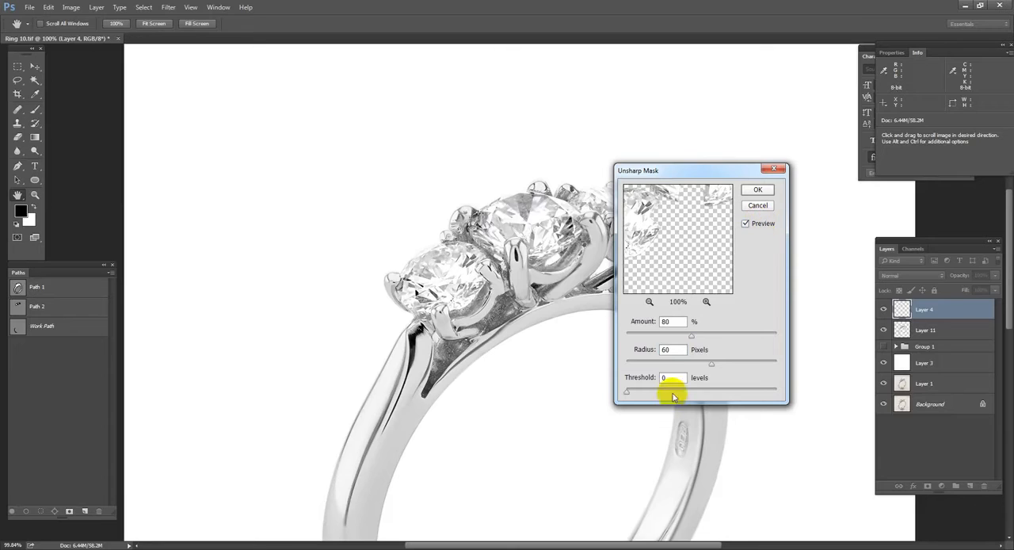
text(60)
key(Tab)
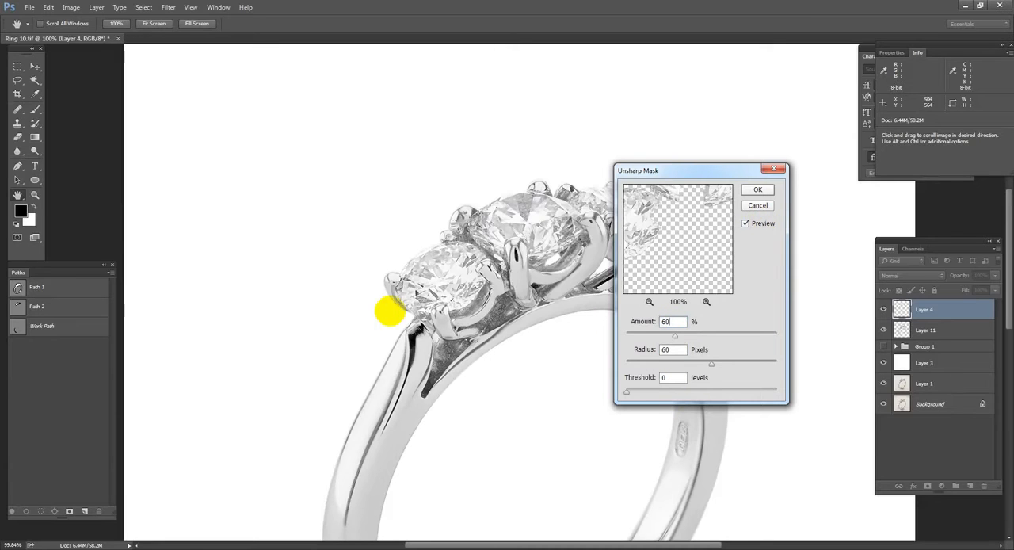
key(Return)
Step: Apply Unsharp Mask to the diamonds again with an Amount of 60% and a Radius of 1 pixel
key(ctrl+alt+f)
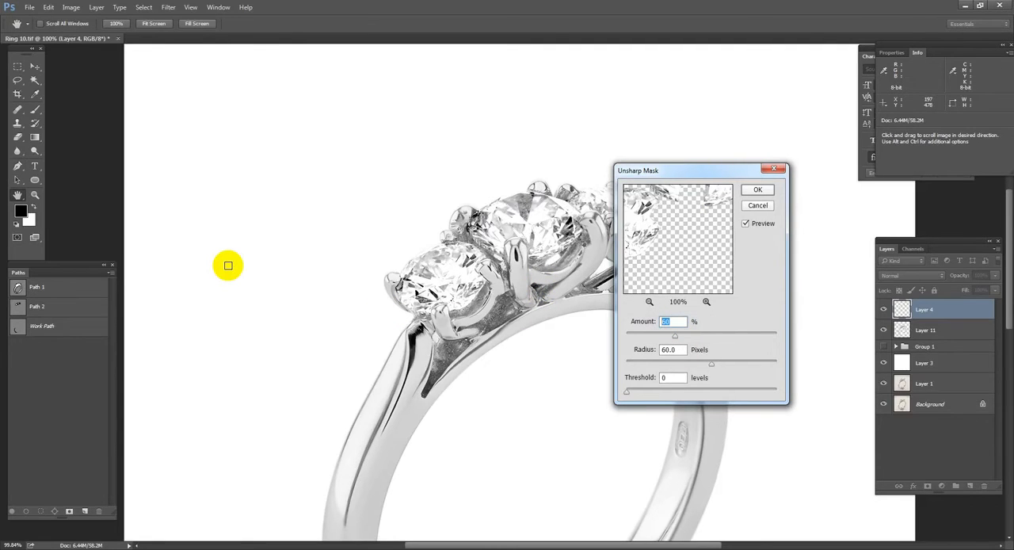
text(1)
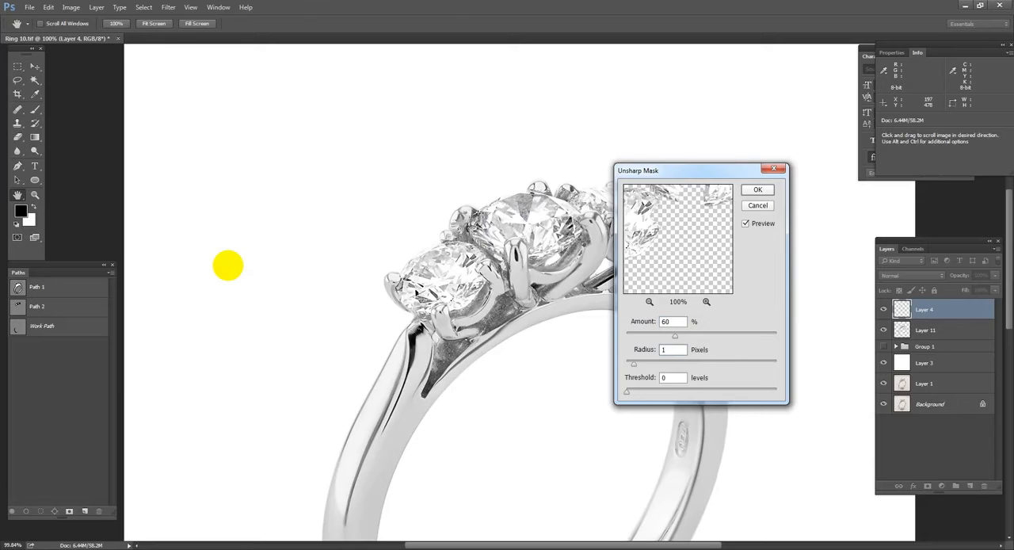
key(Return)
Step: Examine the sharpened diamonds up close and compare them by toggling Layer 4's visibility
drag(327, 169, 736, 340)
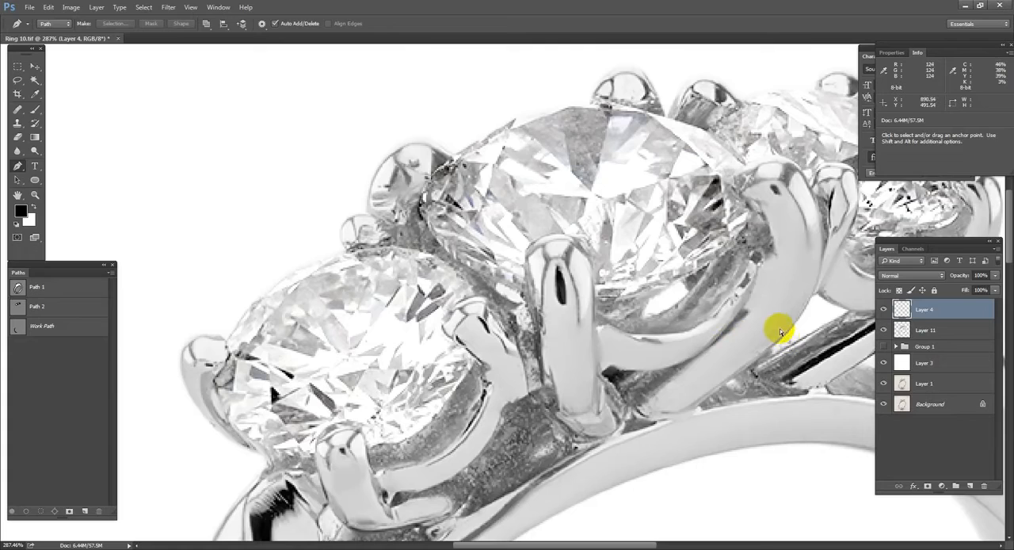
drag(321, 208, 674, 522)
drag(692, 136, 545, 320)
click(884, 308)
click(884, 309)
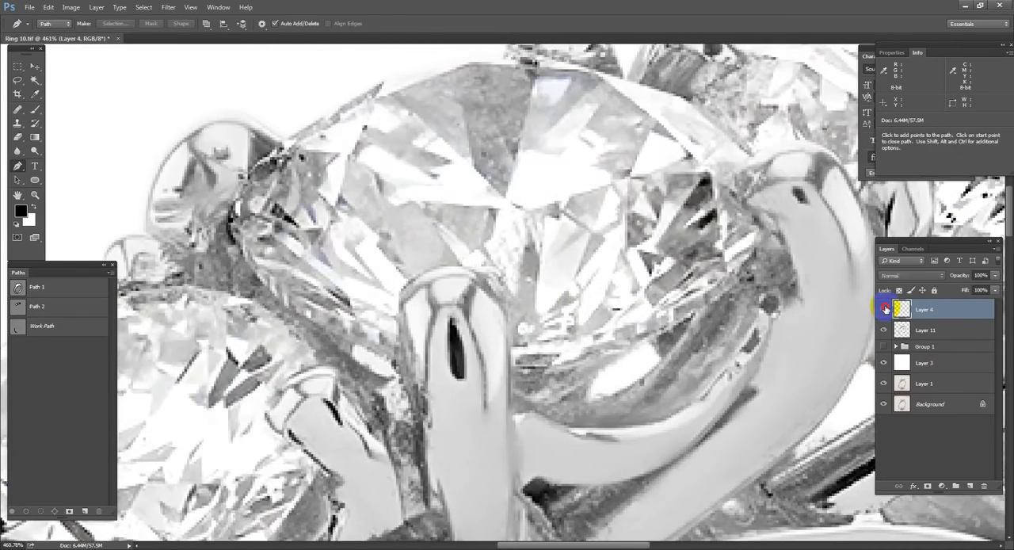
key(ctrl+0)
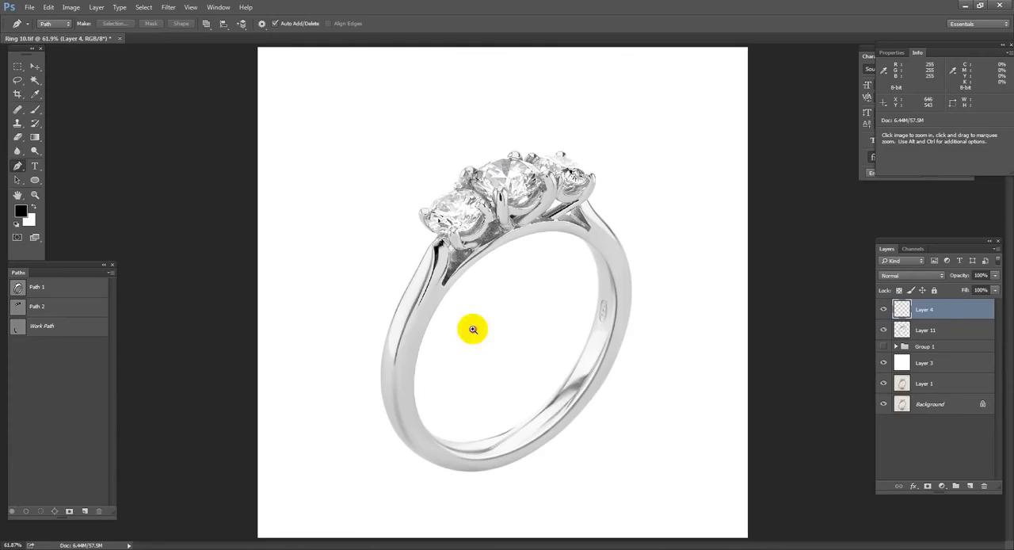
Step: Select Layer 11 and outline a narrow strip along the dark line on the ring's left shoulder with the Pen tool
drag(425, 204, 656, 477)
alt+click(586, 435)
click(935, 328)
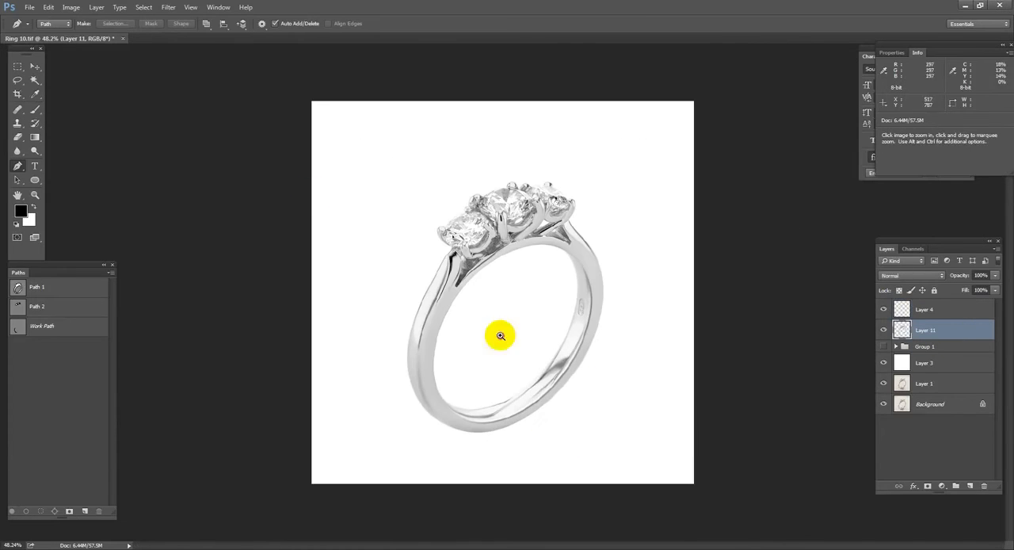
drag(314, 190, 621, 351)
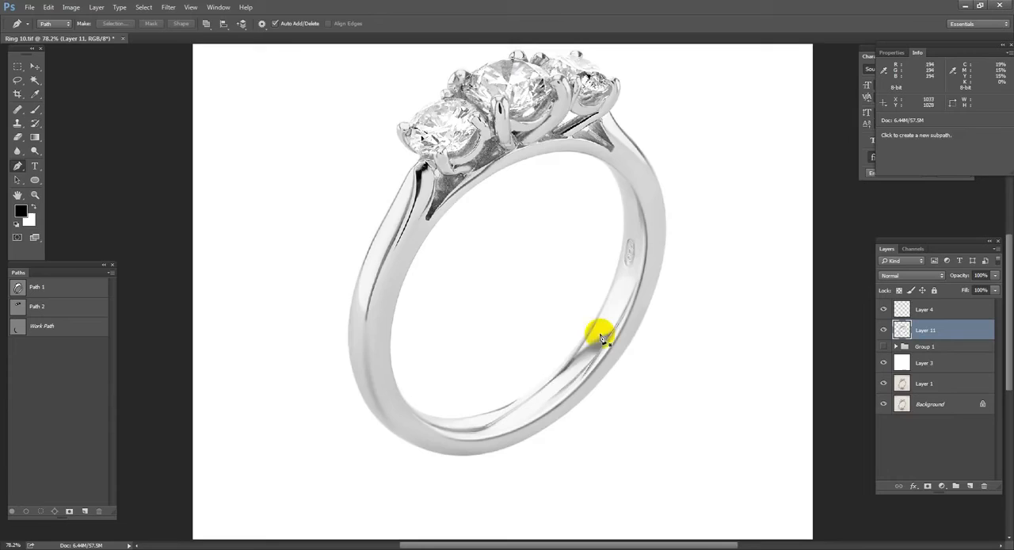
scroll(356, 346, up, 3)
drag(370, 327, 372, 325)
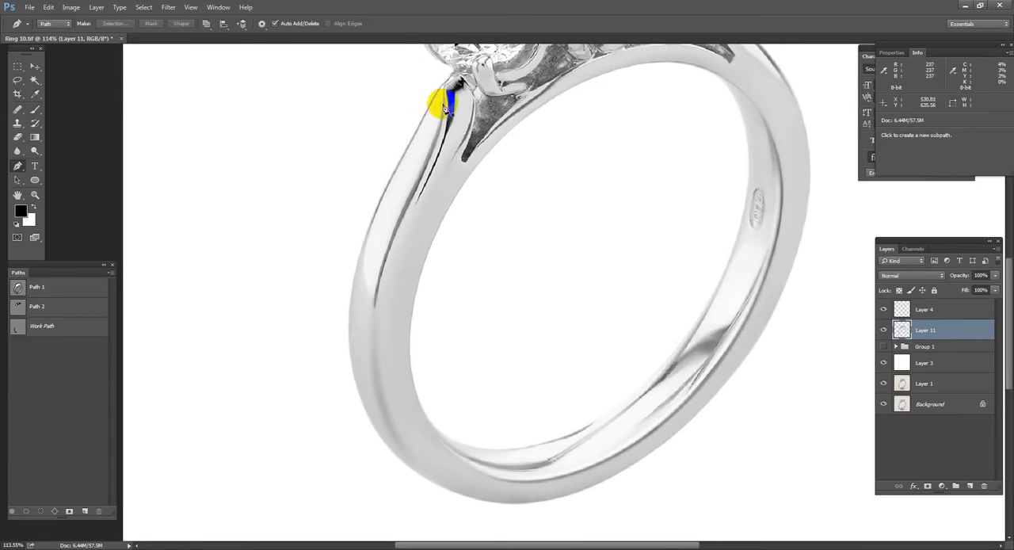
click(454, 142)
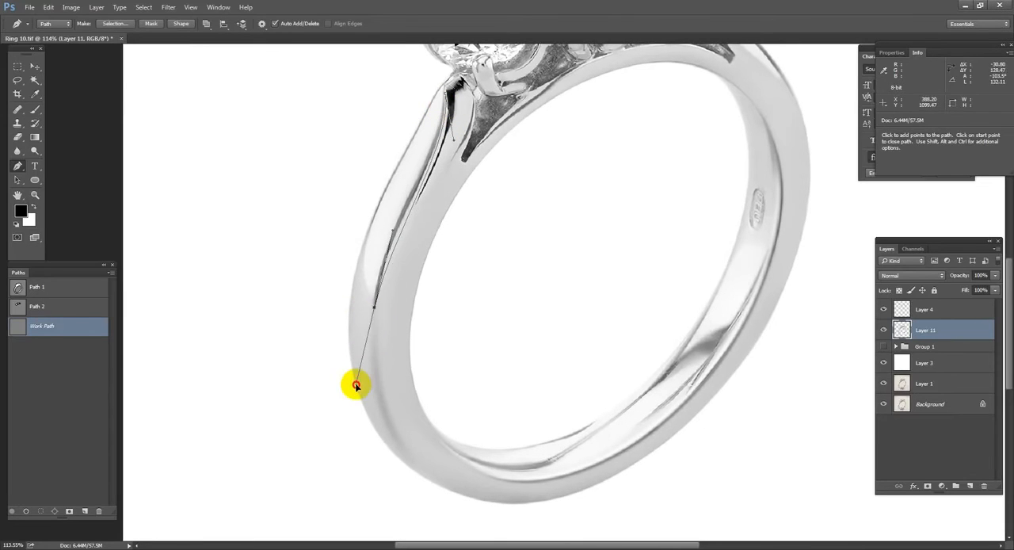
scroll(412, 209, up, 3)
click(428, 149)
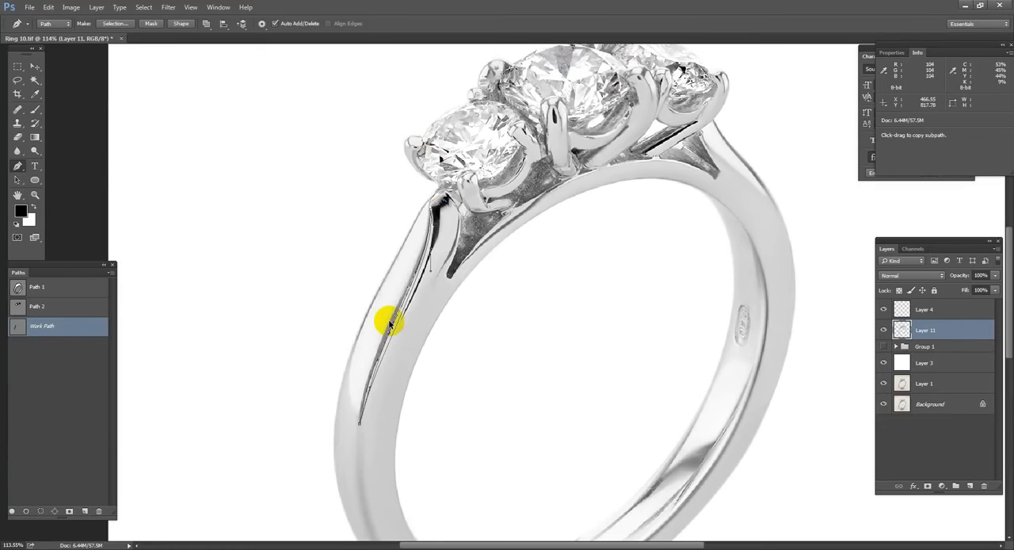
Step: Turn the shoulder outline into a feathered selection, fill it with white on a new layer, and deselect
key(ctrl+Return)
key(shift+F6)
key(Return)
key(ctrl+alt+shift+n)
key(ctrl+BackSpace)
key(ctrl+d)
Step: Outline a second tapered strip on the left shoulder's highlight, feather the selection, and build it on another new layer
drag(504, 394, 503, 237)
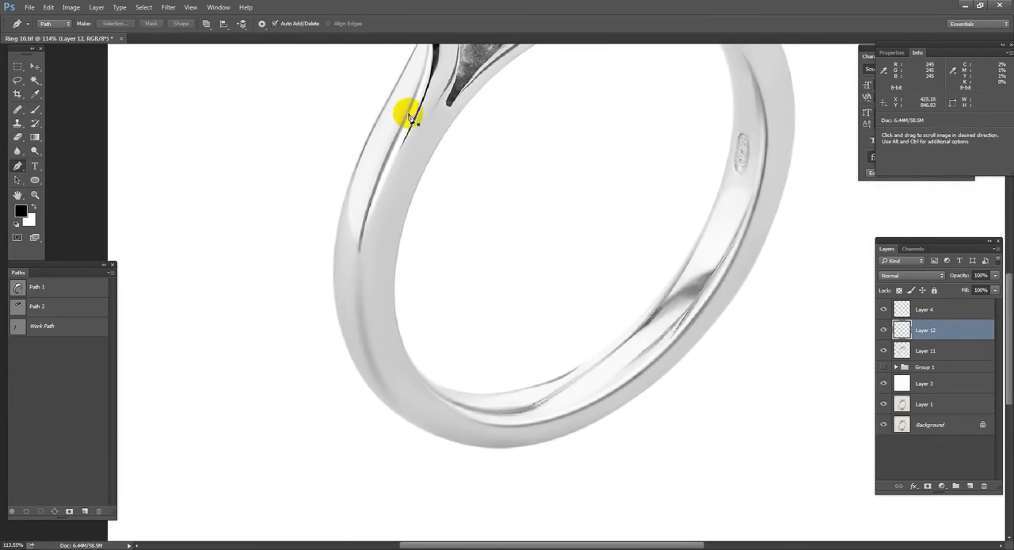
click(422, 53)
click(355, 256)
drag(353, 326, 352, 181)
drag(371, 172, 333, 362)
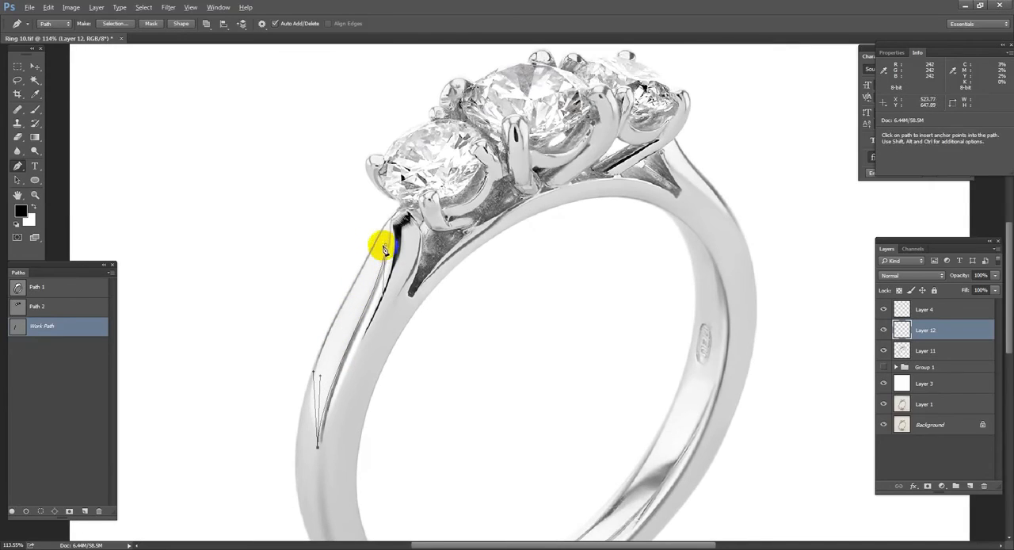
key(ctrl+Return)
key(shift+F6)
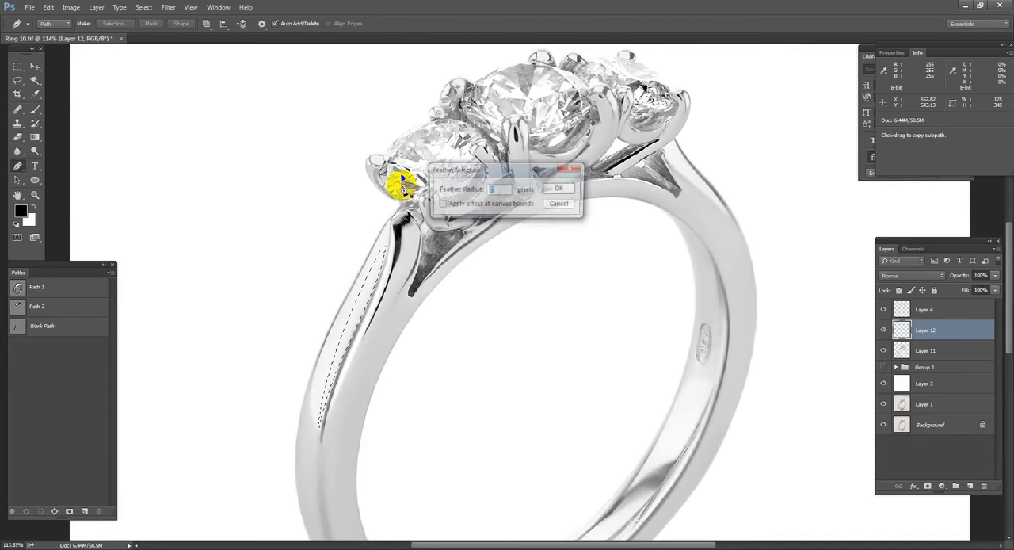
key(Return)
key(ctrl+j)
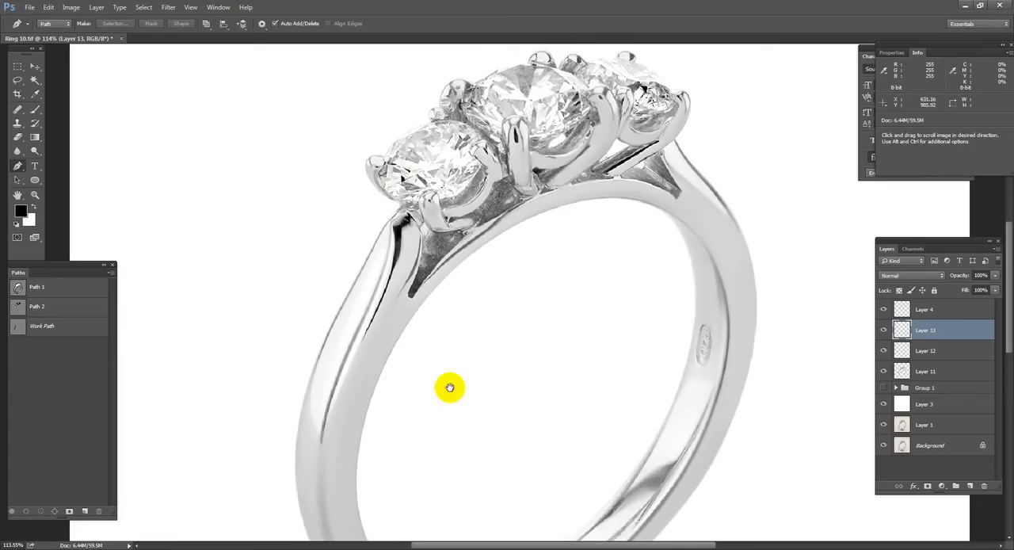
Step: Draw a curved Pen path down the ridge on the band's left side and add new layers for brush work
drag(449, 388, 427, 172)
drag(336, 131, 282, 236)
drag(339, 397, 388, 453)
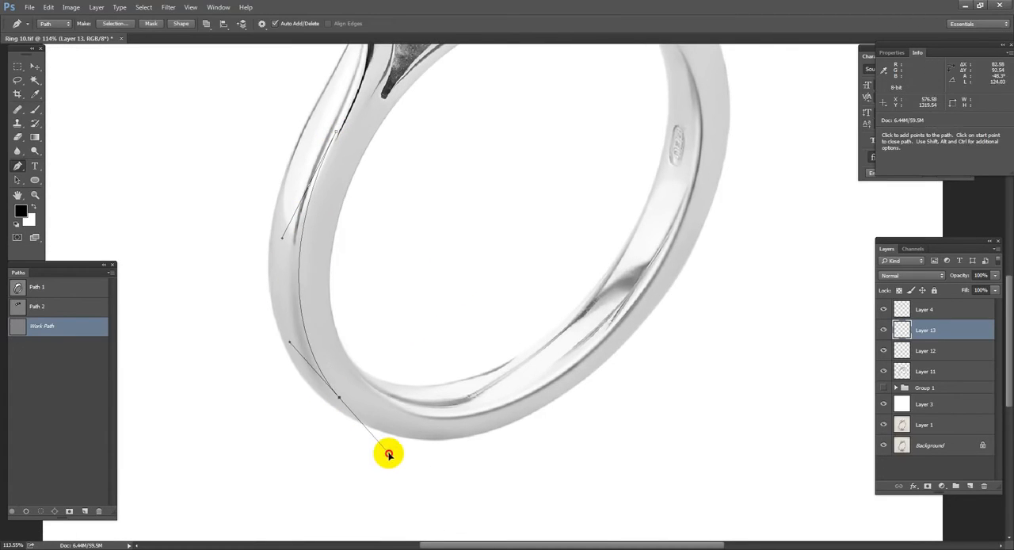
key(b)
key(ctrl+shift+alt+n)
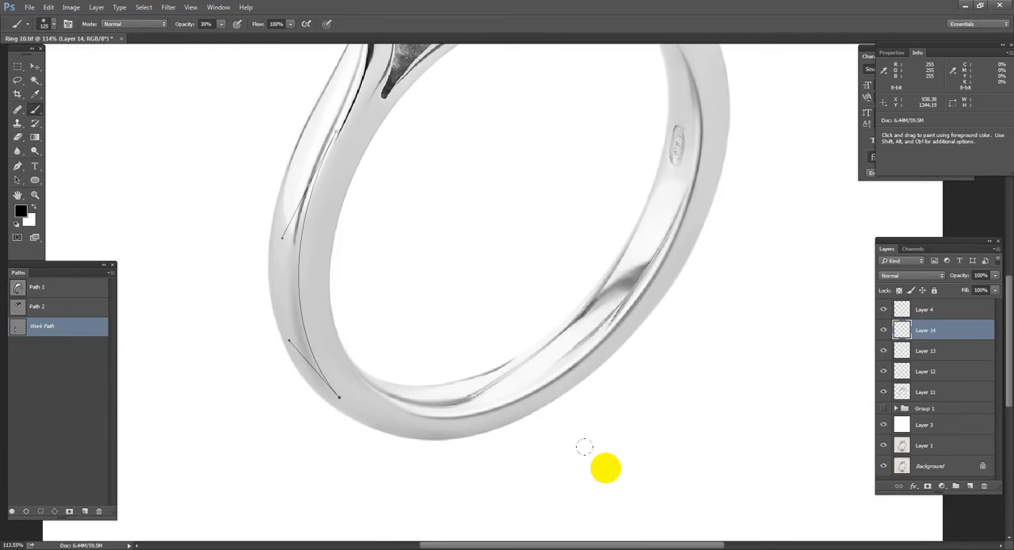
key(ctrl+shift+alt+n)
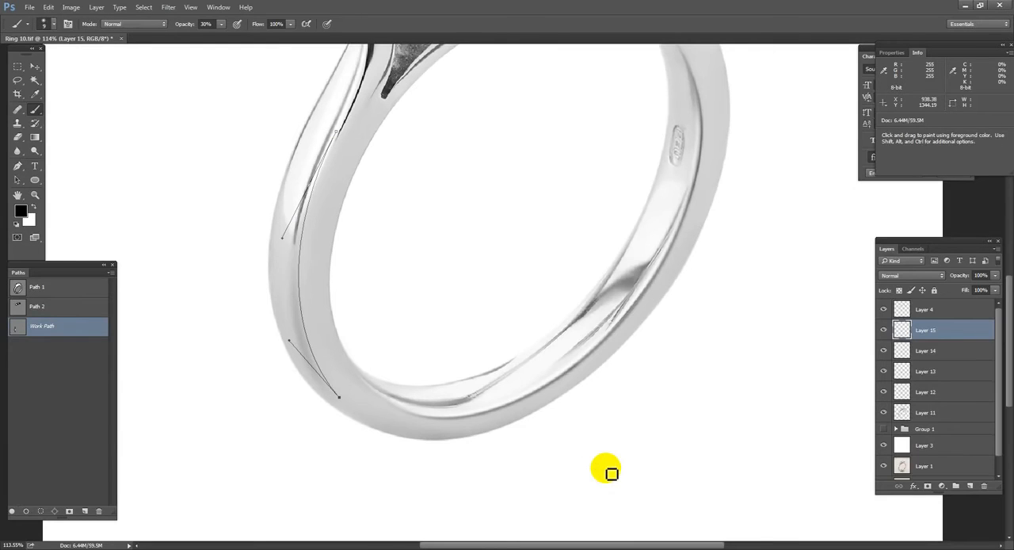
Step: Stroke the left-side curve in white at 100% brush opacity, delete the path, and fade the line's ends with the Eraser
click(206, 24)
key(Delete)
key(e)
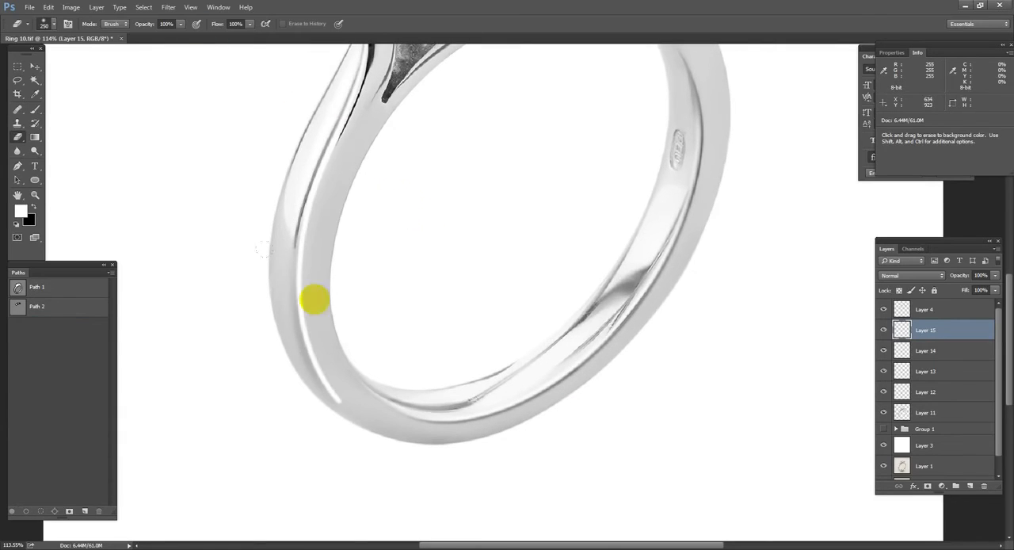
drag(411, 104, 426, 146)
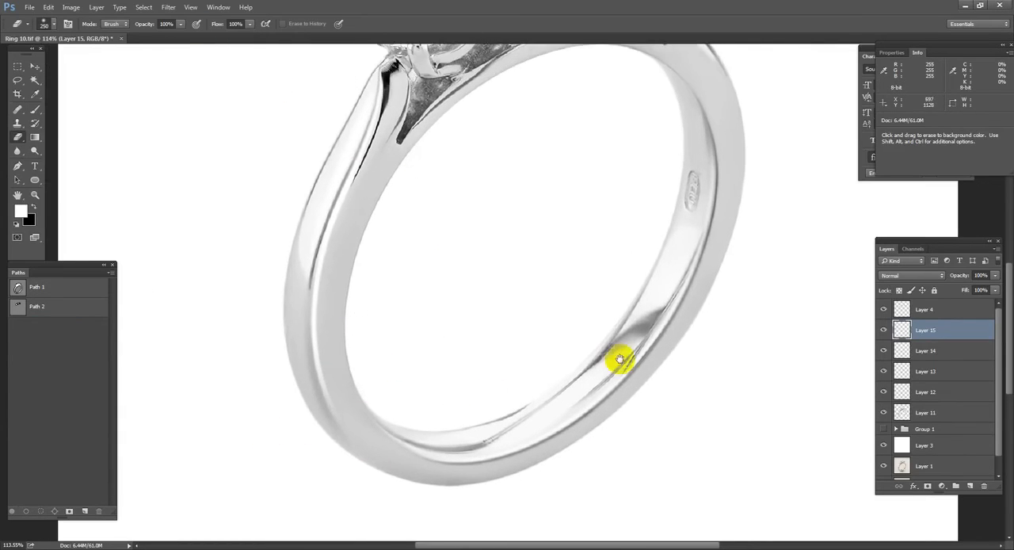
Step: Draw a curved Pen path down the inner edge of the band on the ring's right side
drag(780, 206, 690, 274)
scroll(685, 263, down, 4)
key(p)
scroll(580, 233, up, 5)
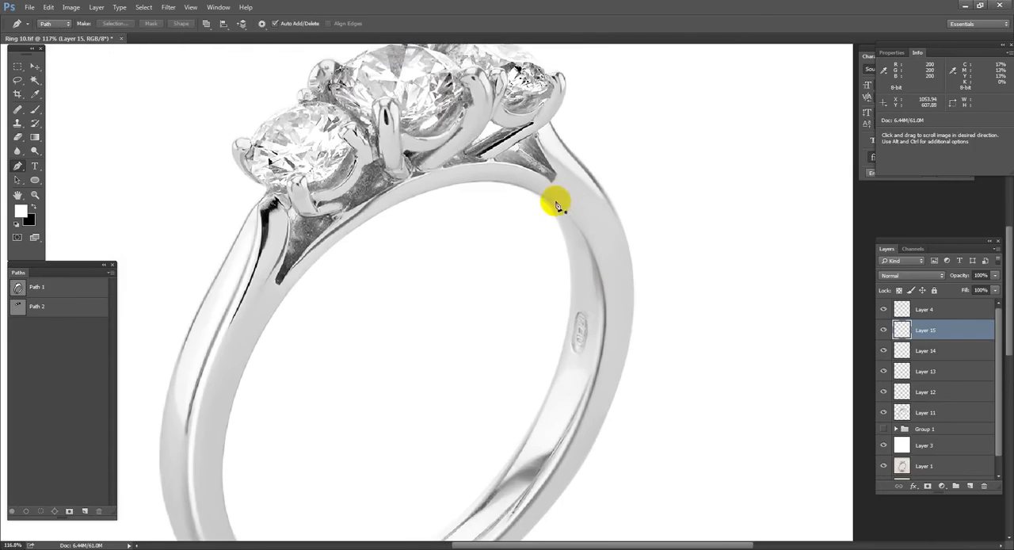
click(545, 196)
mouse_move(614, 301)
mouse_down()
mouse_move(601, 234)
mouse_move(541, 369)
mouse_move(546, 353)
mouse_up()
Step: Stroke the right-side curve in white with the Brush on a new layer, and remove the path
key(ctrl+alt+shift+n)
key(b)
key(Return)
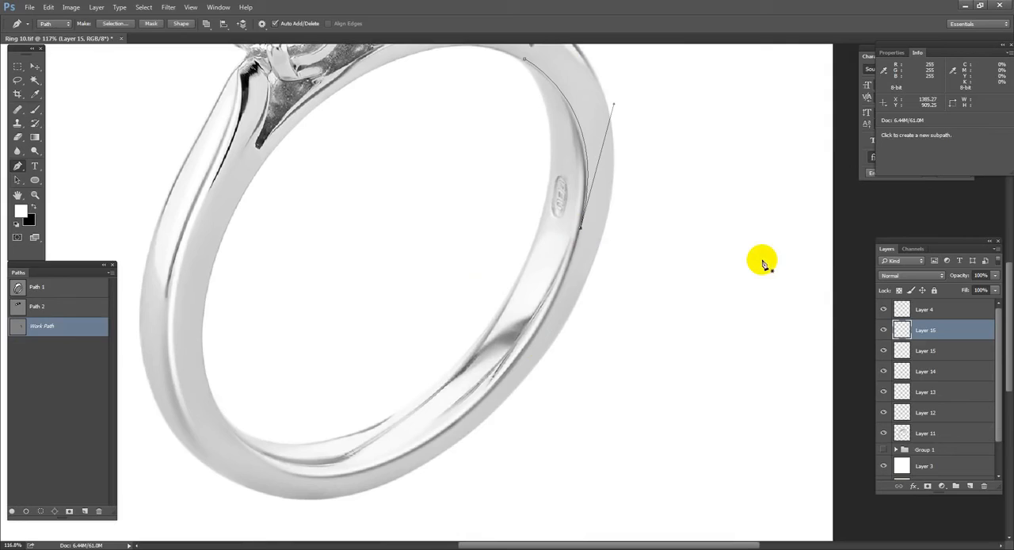
key(Delete)
key(e)
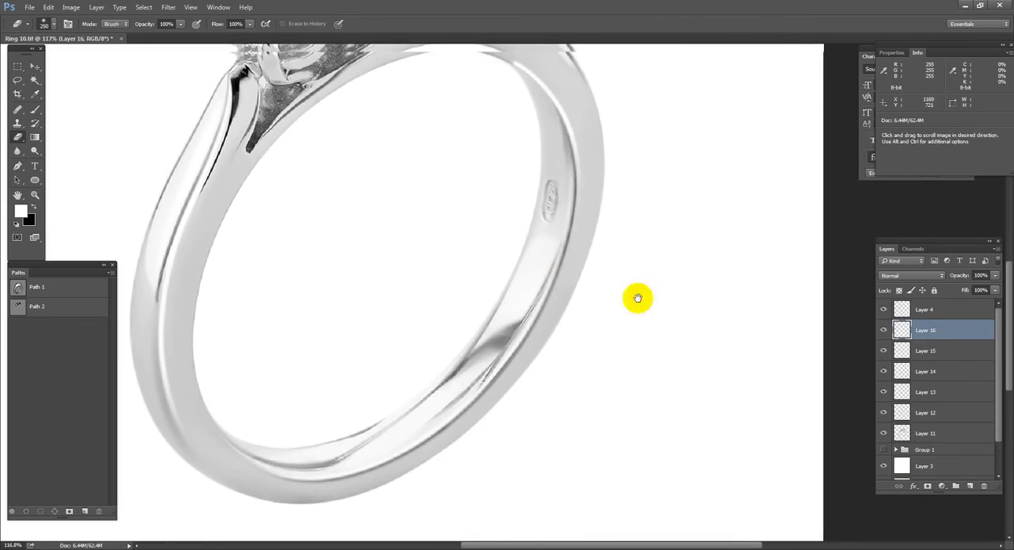
Step: Draw a curved Pen path along the band's lower outer edge, undoing the first attempt and redrawing it
scroll(626, 238, up, 3)
scroll(699, 309, down, 3)
key(p)
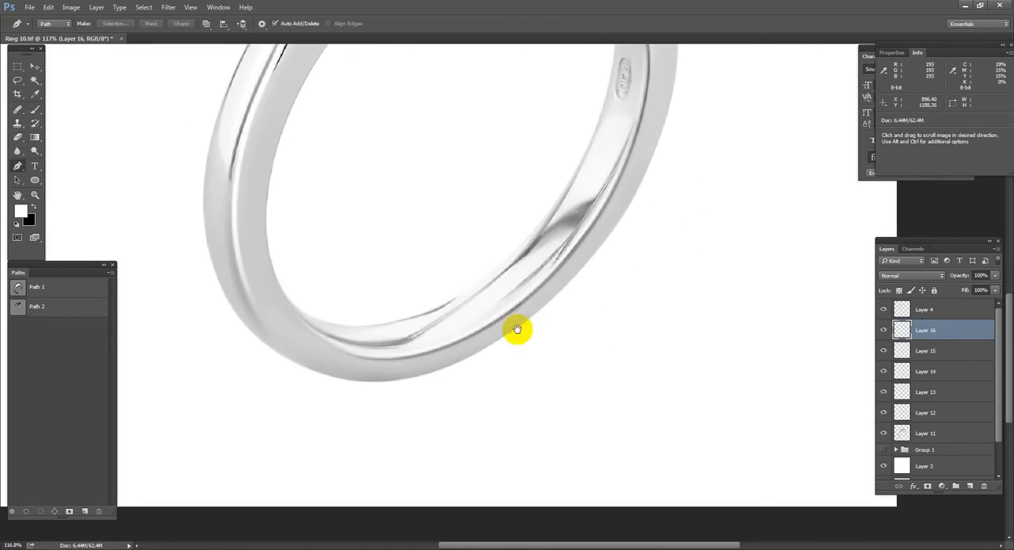
scroll(476, 412, up, 3)
scroll(341, 420, down, 3)
drag(287, 351, 453, 407)
key(ctrl+z)
drag(279, 344, 286, 349)
drag(470, 388, 607, 342)
drag(141, 290, 674, 443)
Step: Stroke the lower edge curve in black on a new layer, delete the path, and soften the line with the Eraser
key(ctrl+shift+alt+n)
key(b)
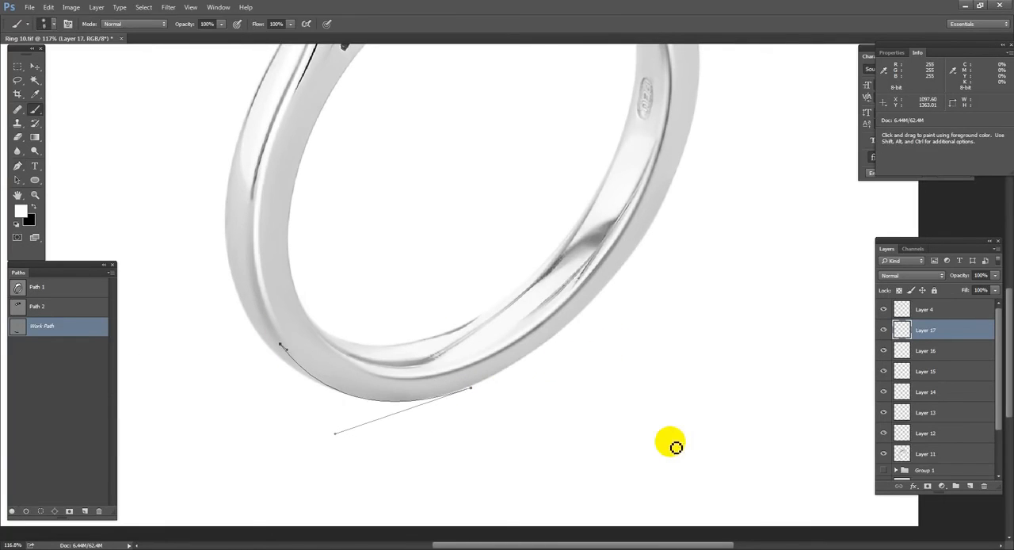
key(Delete)
key(e)
mouse_move(487, 464)
mouse_down()
mouse_move(386, 475)
mouse_move(326, 454)
mouse_move(341, 469)
mouse_up()
drag(280, 298, 325, 291)
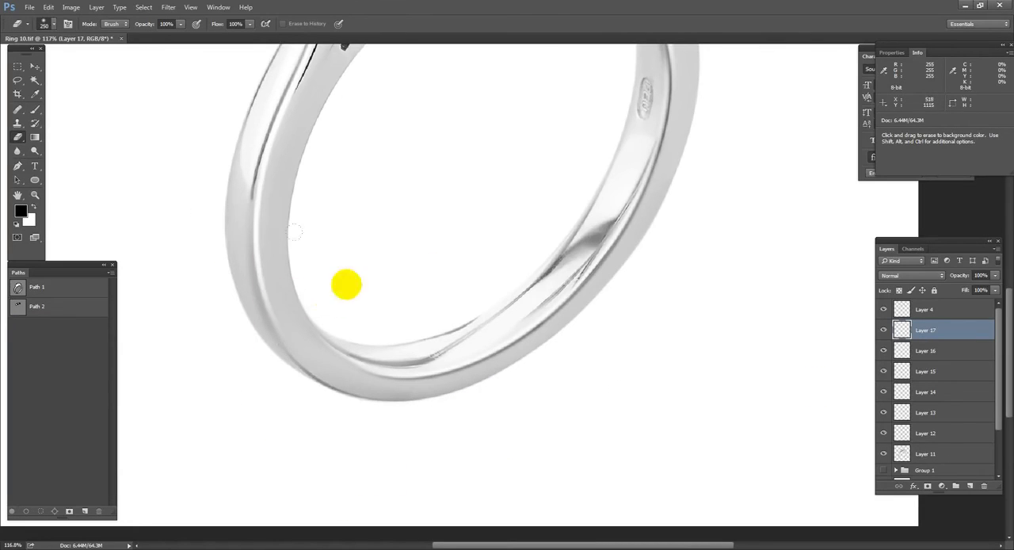
Step: Select Layer 11 and compare the band with and without it by toggling the layer's visibility
drag(558, 175, 510, 389)
key(ctrl+0)
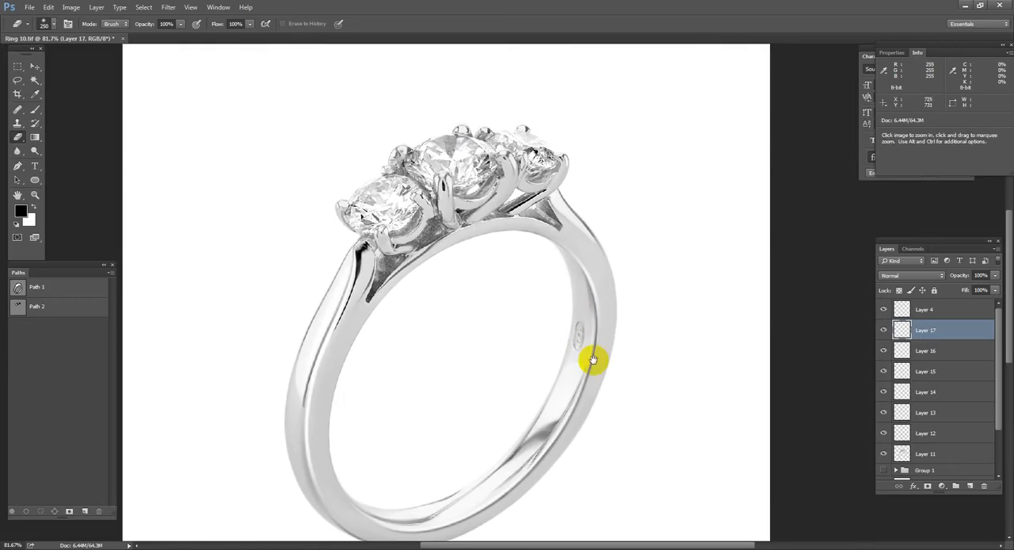
click(953, 454)
drag(533, 448, 580, 298)
key(p)
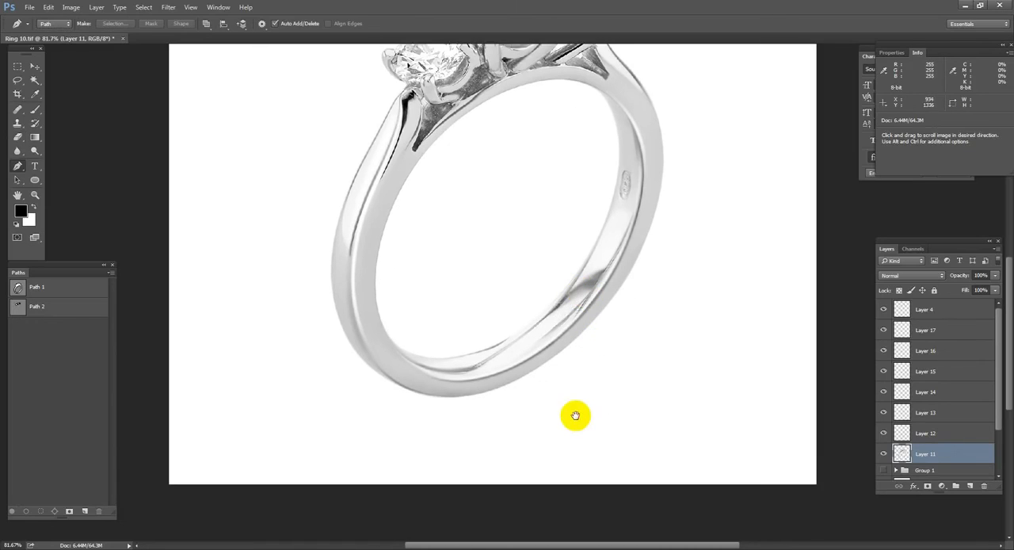
alt+click(884, 454)
alt+click(885, 454)
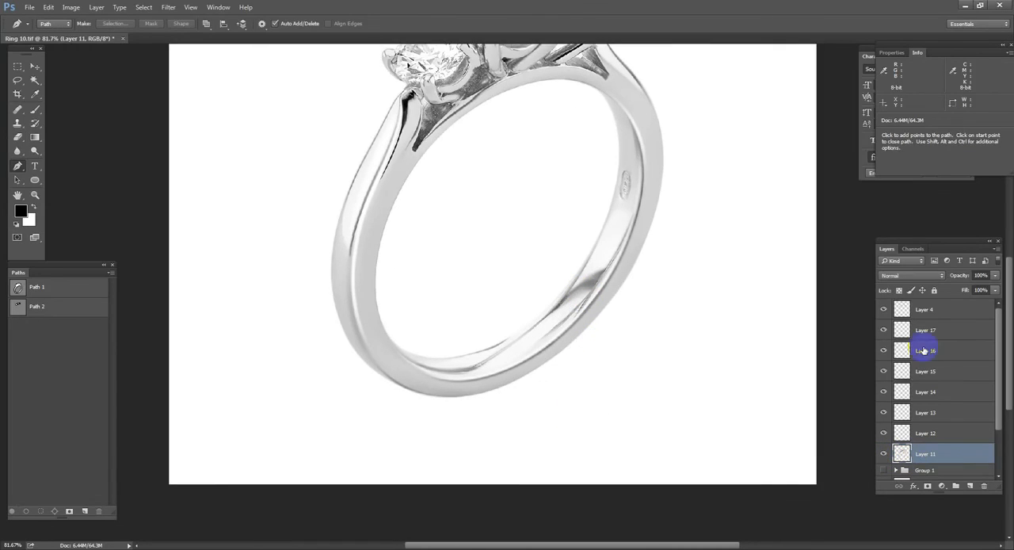
Step: Lock Layer 11's transparent pixels, sample a grey from the metal, and shade the band's edges with a soft 175-pixel brush
key(b)
click(428, 373)
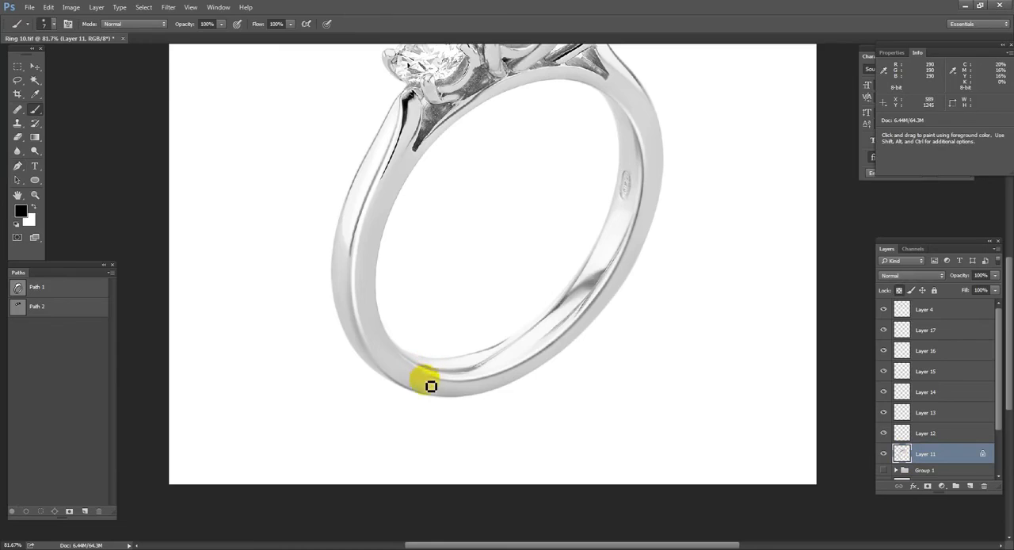
alt+click(589, 284)
key(bracketright)
key(bracketright)
key(bracketright)
key(bracketright)
key(bracketright)
key(bracketright)
mouse_move(593, 148)
mouse_down()
mouse_move(575, 243)
mouse_move(545, 287)
mouse_move(465, 325)
mouse_move(562, 165)
mouse_up()
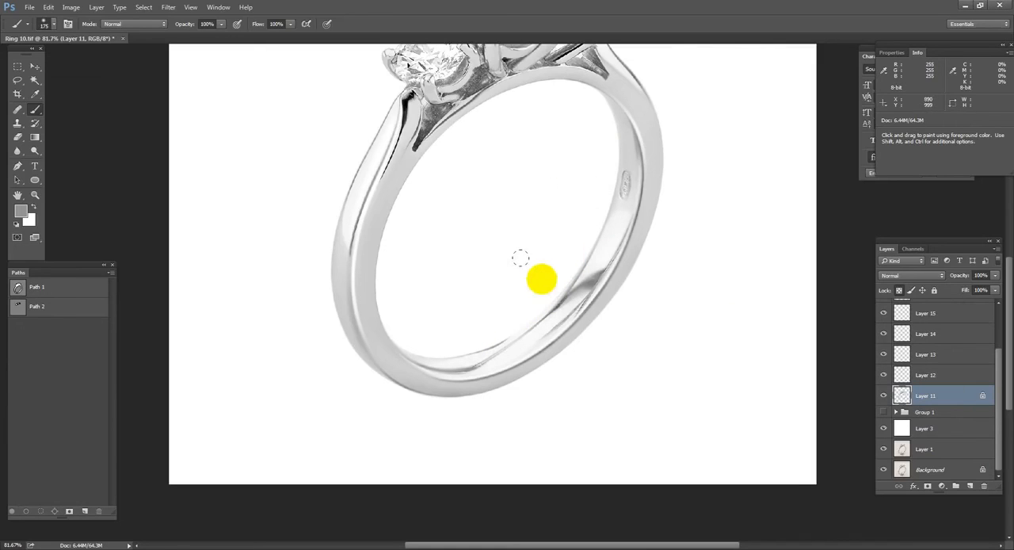
drag(551, 229, 572, 174)
drag(687, 382, 626, 417)
Step: Draw a closed, tapered Pen path beneath the ring's base for a shadow that extends out to the right
key(p)
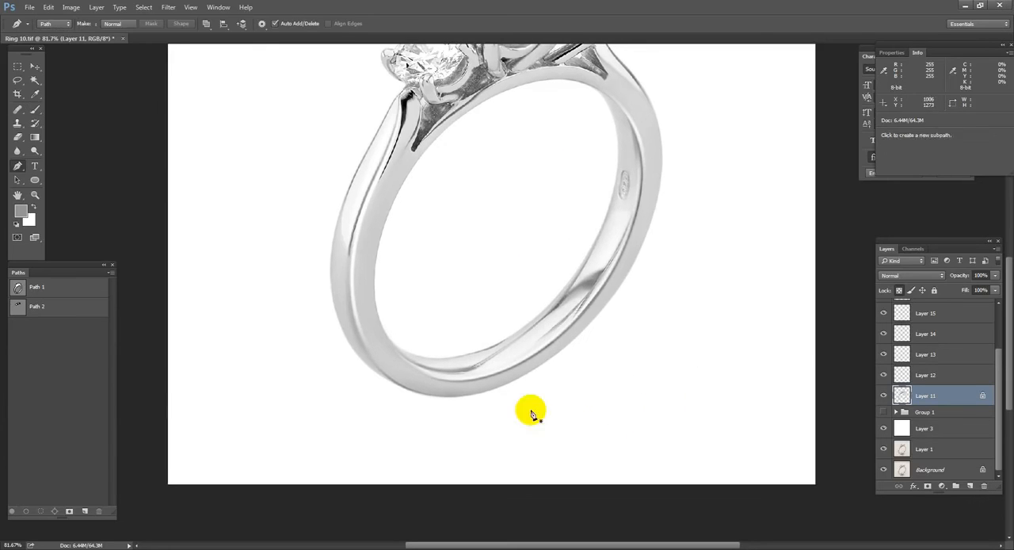
click(437, 417)
drag(568, 374, 517, 396)
drag(638, 346, 497, 366)
click(386, 441)
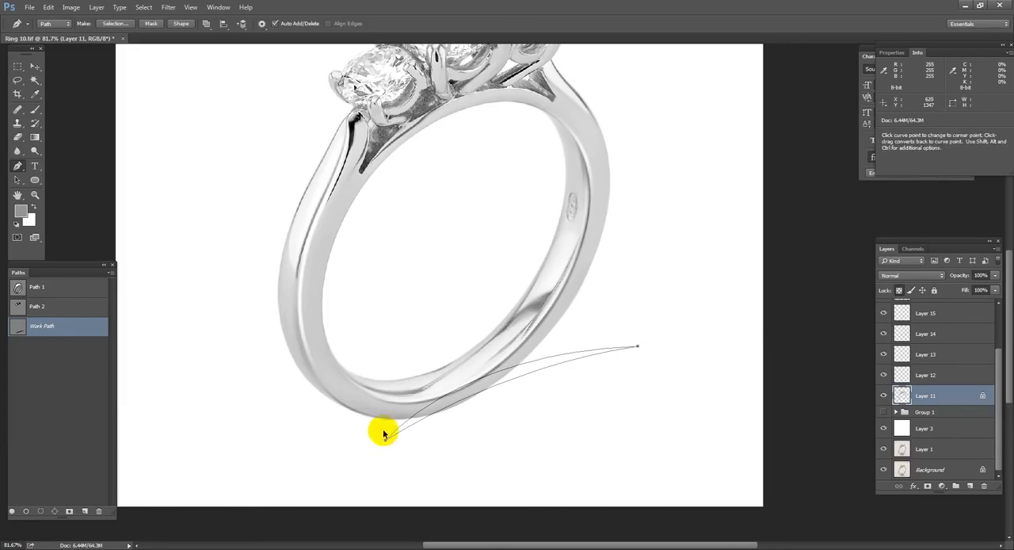
drag(385, 441, 383, 445)
Step: Convert the shadow path to a selection and feather it twice, using a 10-pixel radius the second time
key(ctrl+Return)
key(shift+F6)
key(Return)
key(shift+F6)
text(10)
key(Return)
Step: Add a new layer between Group 1 and Layer 3, fill the shadow selection with black, and deselect
key(alt+bracketleft)
key(ctrl+alt+shift+n)
key(alt+BackSpace)
key(ctrl+d)
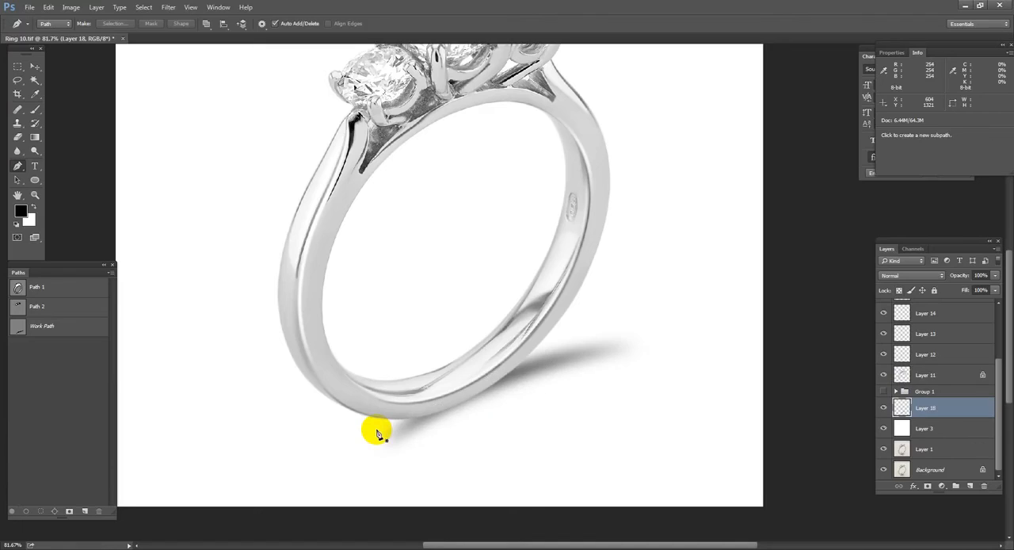
Step: Fade the shadow's edges and both ends with a soft 200-pixel Eraser
key(e)
drag(388, 342, 672, 321)
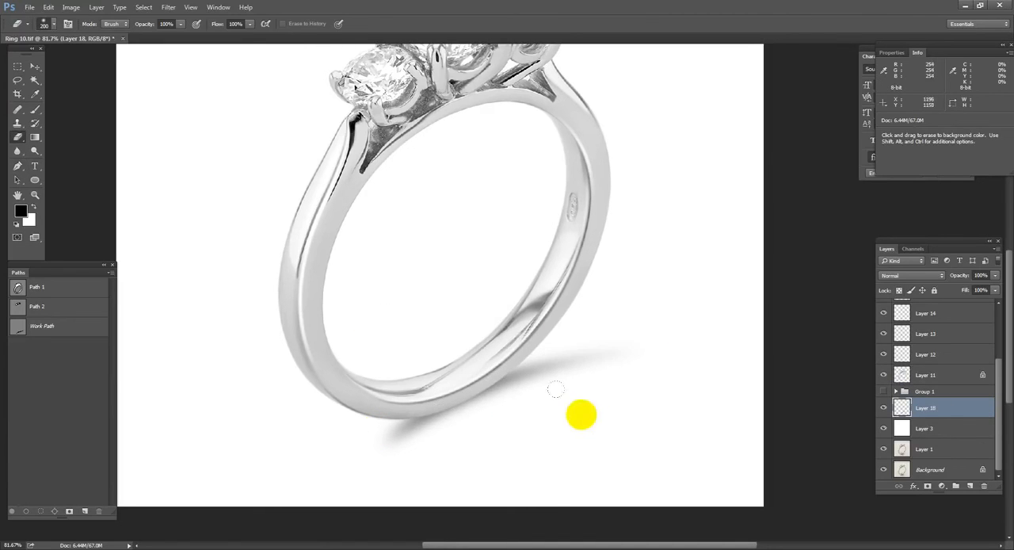
drag(309, 462, 358, 430)
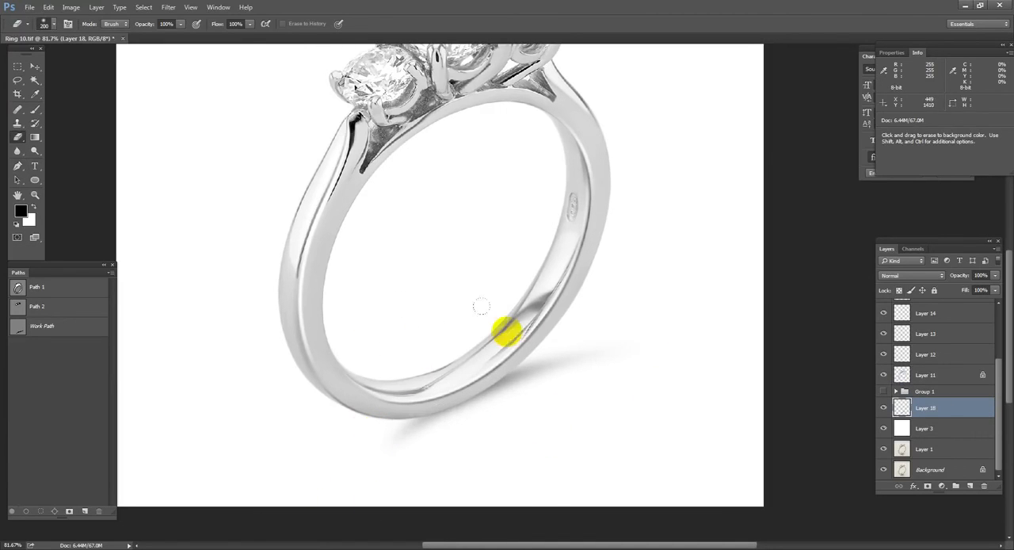
drag(668, 335, 674, 326)
Step: Draw a smaller Pen path where the ring's base touches the ground for a darker contact shadow
key(p)
click(435, 411)
click(483, 370)
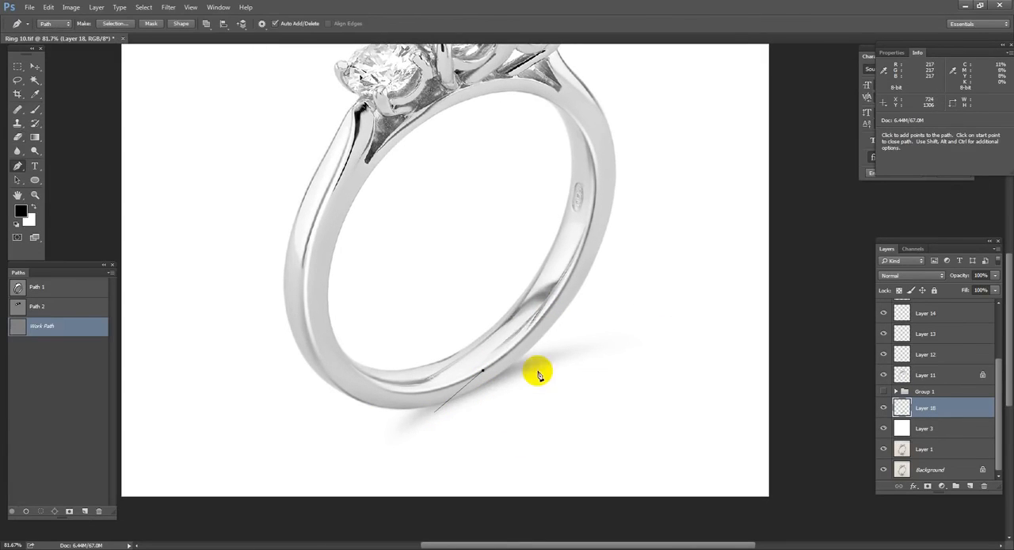
drag(543, 369, 449, 391)
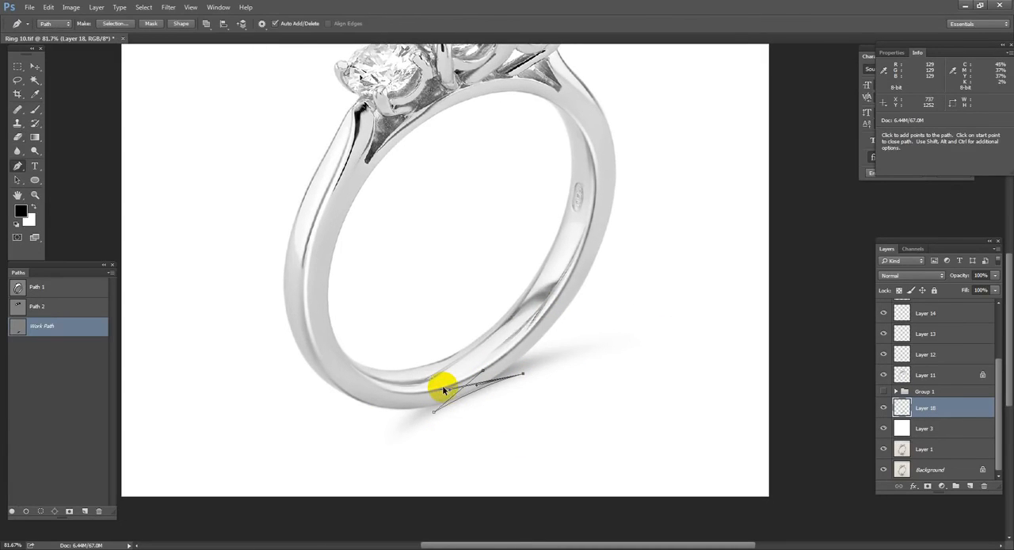
Step: Feather the contact shadow selection, fill it with black on a new layer above Layer 18, and deselect
key(ctrl+Return)
key(shift+F6)
key(Return)
key(ctrl+shift+alt+n)
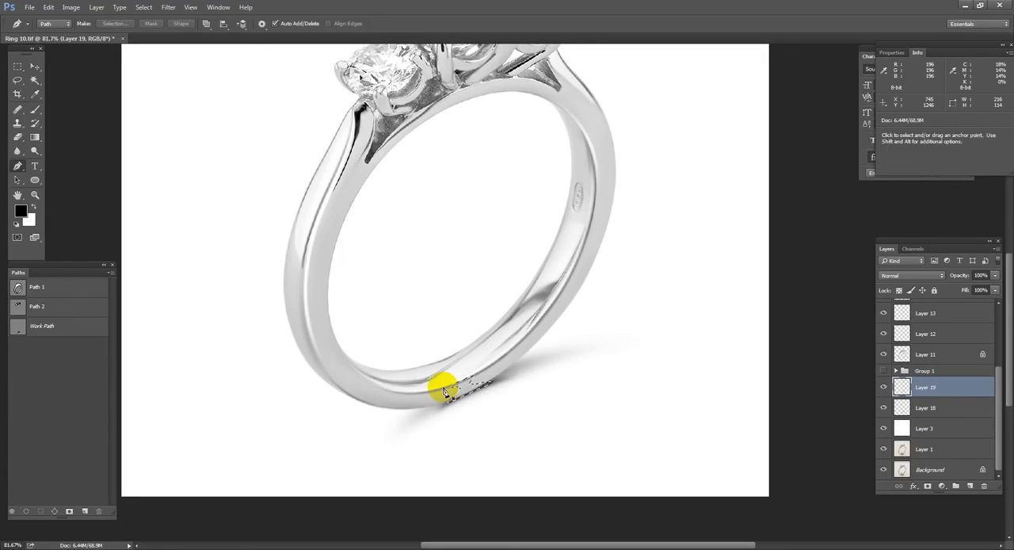
key(ctrl+d)
key(e)
Step: Lower the opacity of the contact shadow on Layer 19 to 50%
click(916, 409)
key(v)
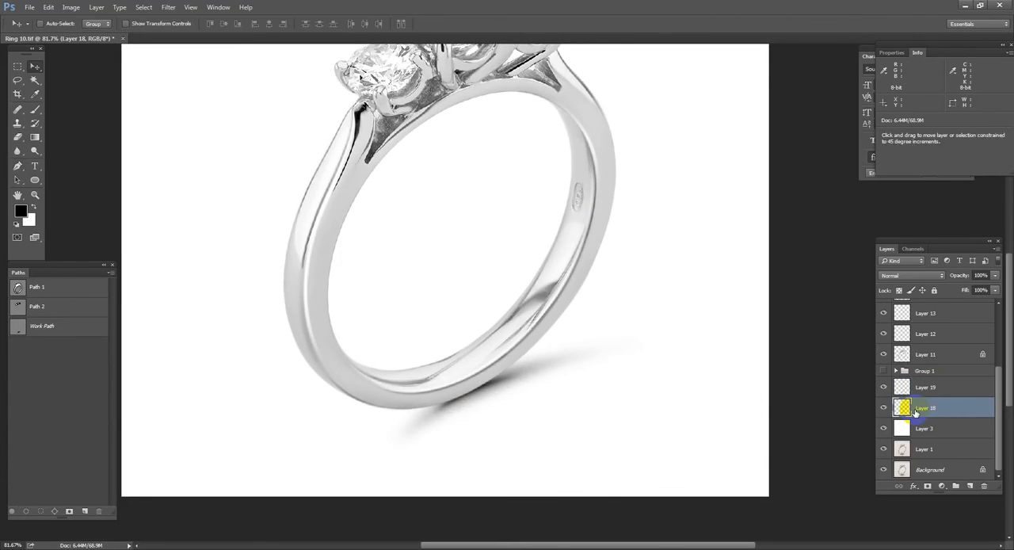
scroll(817, 255, down, 5)
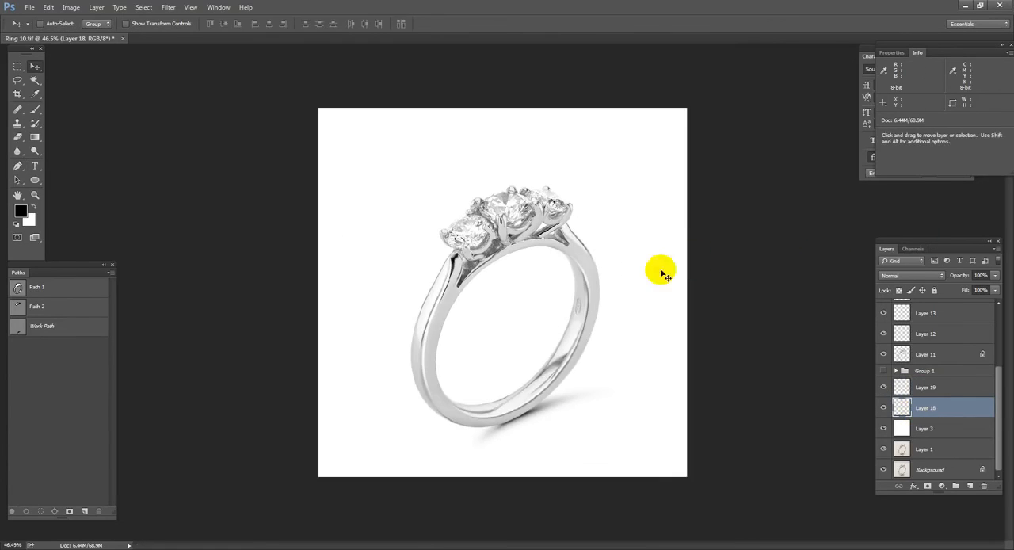
click(924, 388)
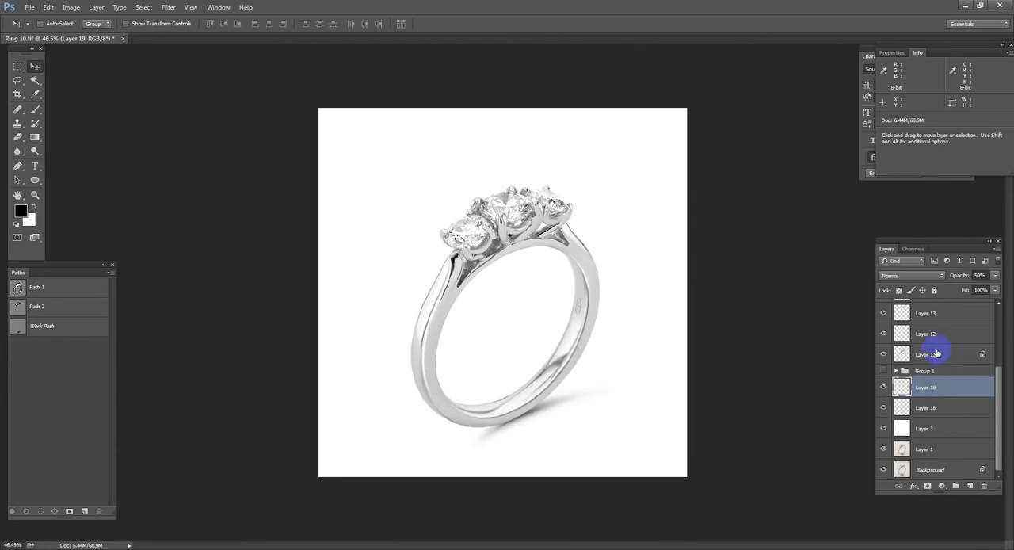
Step: Group all the ring retouching layers from the topmost layer down to Layer 11
scroll(936, 352, up, 3)
click(930, 317)
scroll(946, 459, down, 3)
shift+click(928, 355)
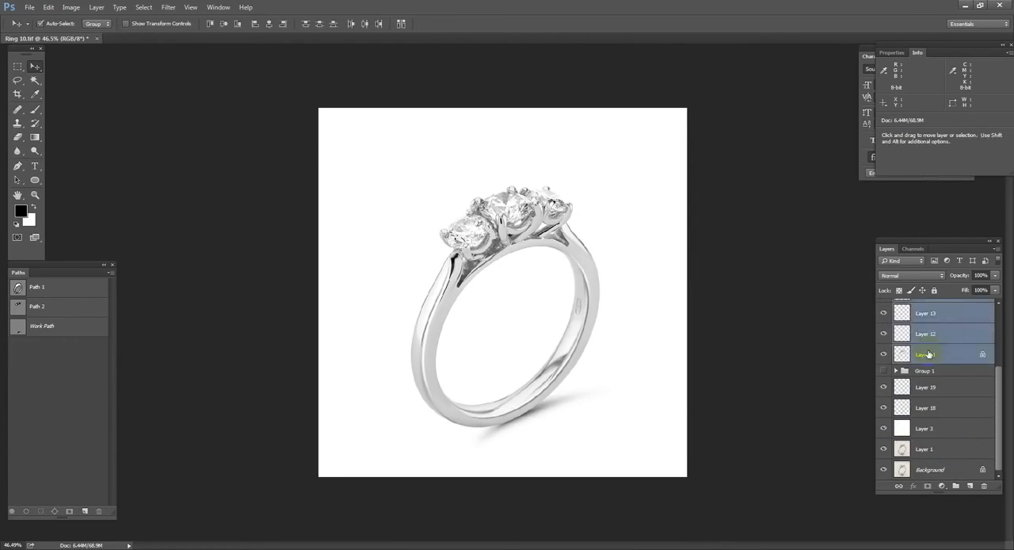
key(ctrl+g)
Step: Stamp the ring without its shadow or backdrop onto a new merged layer above Group 2, and hide that group
alt+click(884, 307)
key(ctrl+alt+shift+e)
click(884, 327)
drag(884, 354, 881, 381)
Step: Examine the retouched ring up close and compare it with the original photo on the Background layer
drag(457, 338, 587, 329)
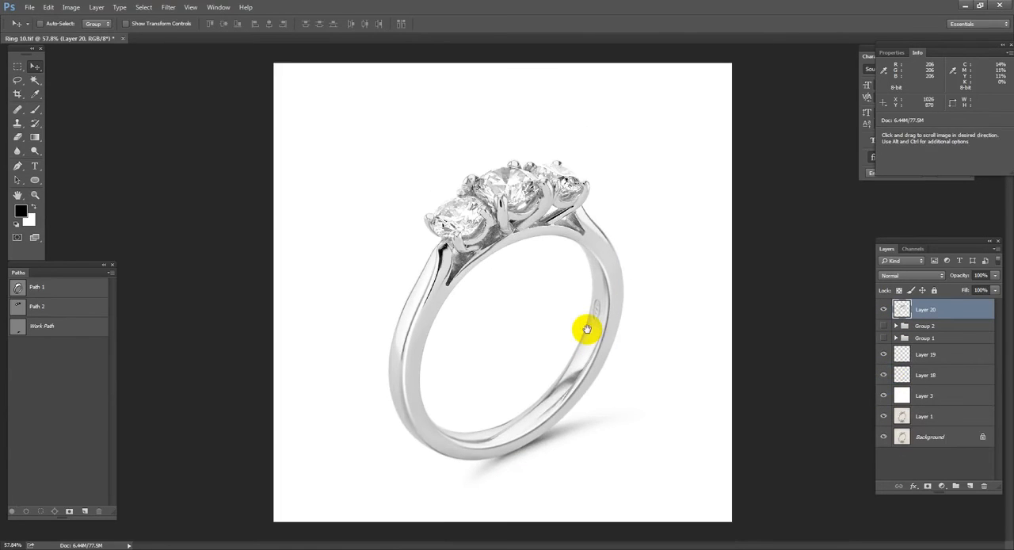
drag(203, 93, 811, 491)
key(ctrl+0)
key(ctrl+alt+c)
key(Escape)
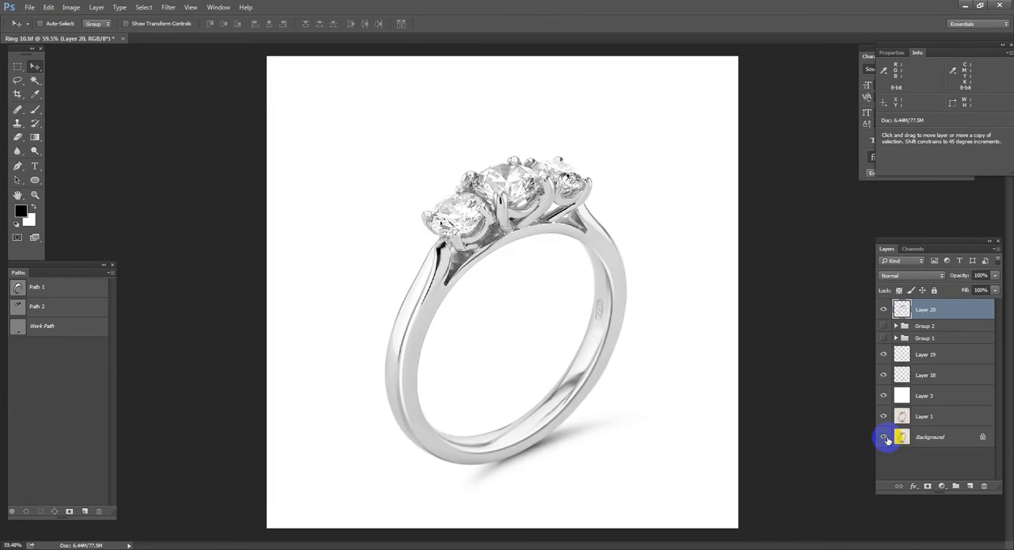
alt+click(884, 436)
drag(362, 276, 804, 433)
drag(531, 409, 543, 341)
alt+click(525, 315)
alt+click(887, 438)
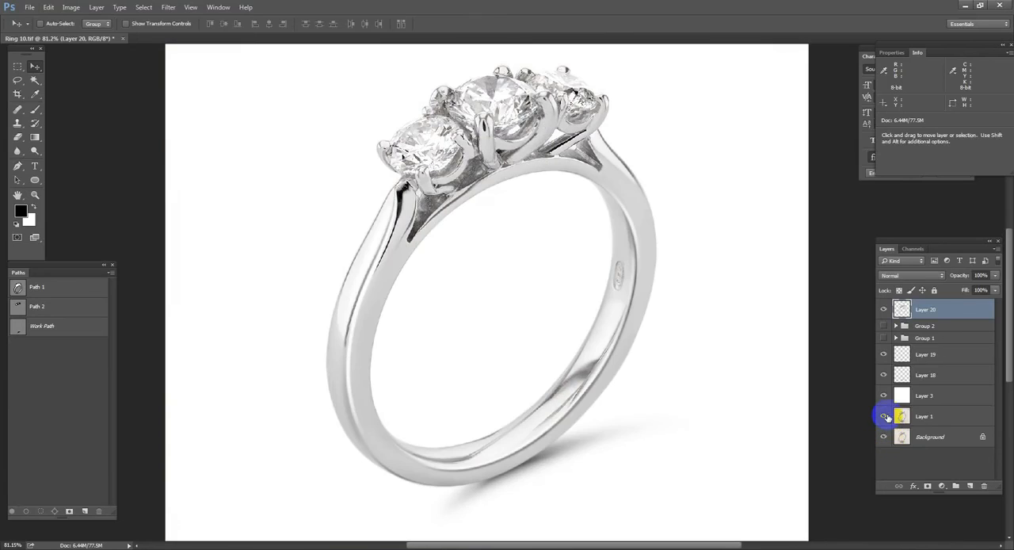
Step: Widen the canvas to 3000 pixels, anchored at the middle left so the added space extends to the right of the ring
key(ctrl+alt+c)
double_click(500, 193)
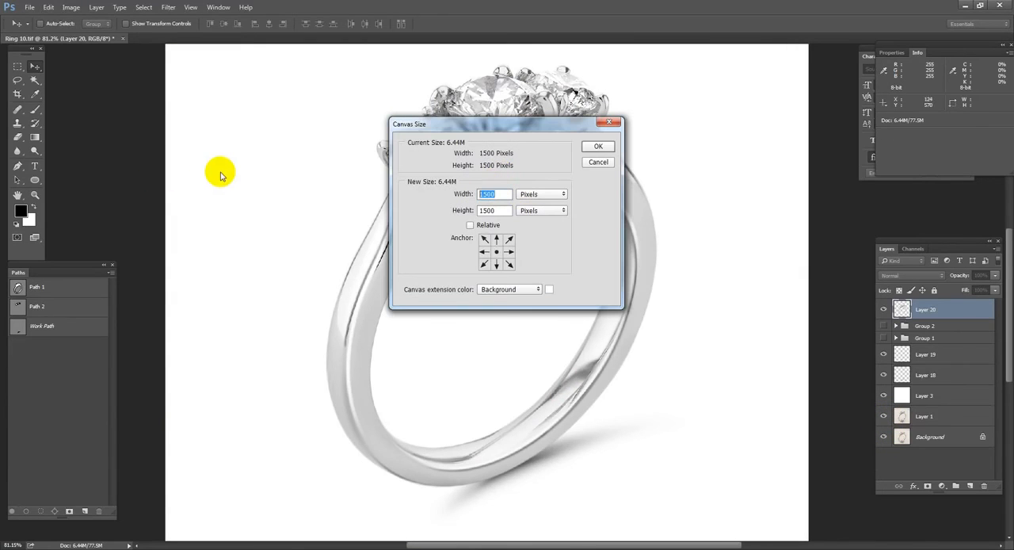
text(3000)
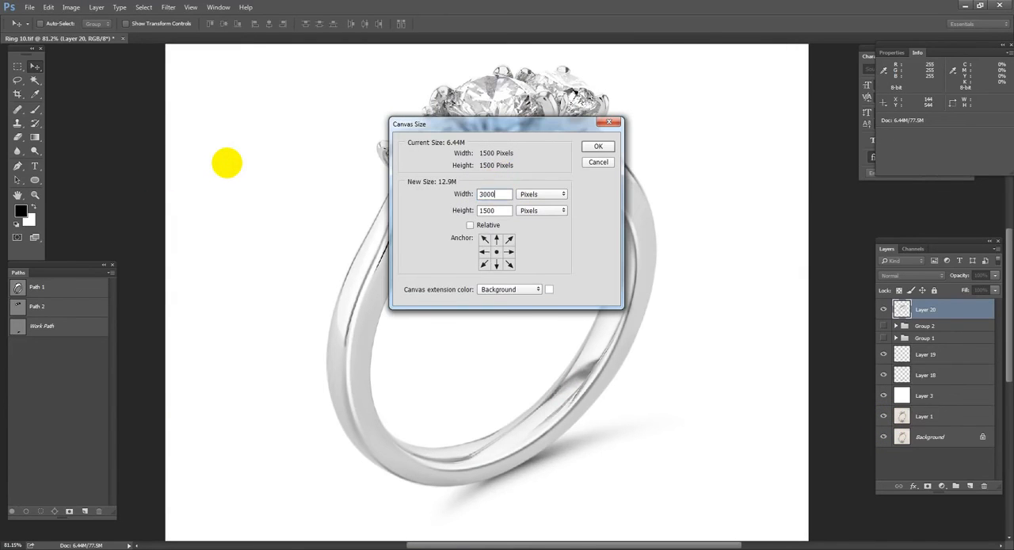
click(483, 252)
key(Return)
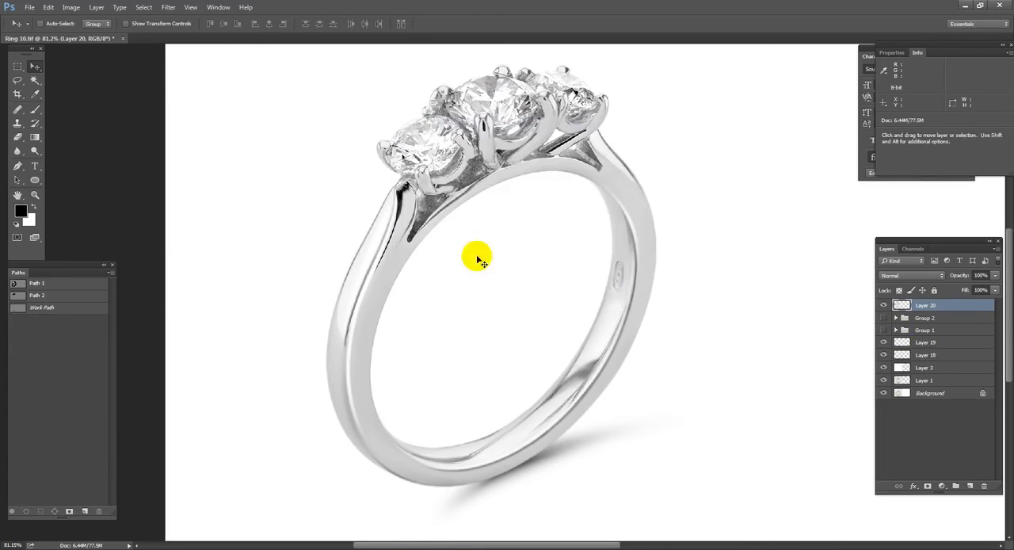
Step: Select all layers from Layer 20 down to Layer 1 and move them horizontally onto the right half of the canvas, beside the original photo
key(ctrl+0)
shift+click(947, 386)
drag(411, 344, 713, 346)
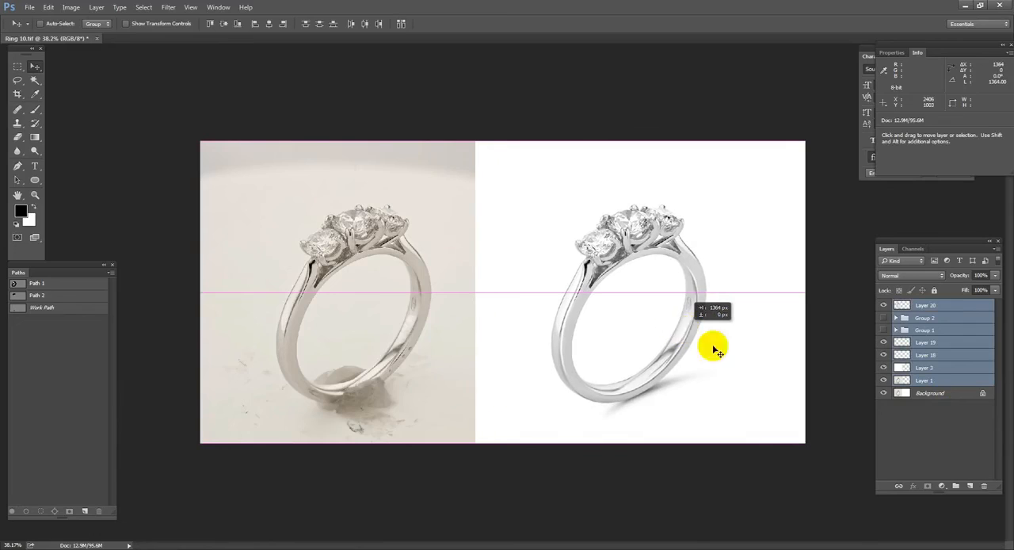